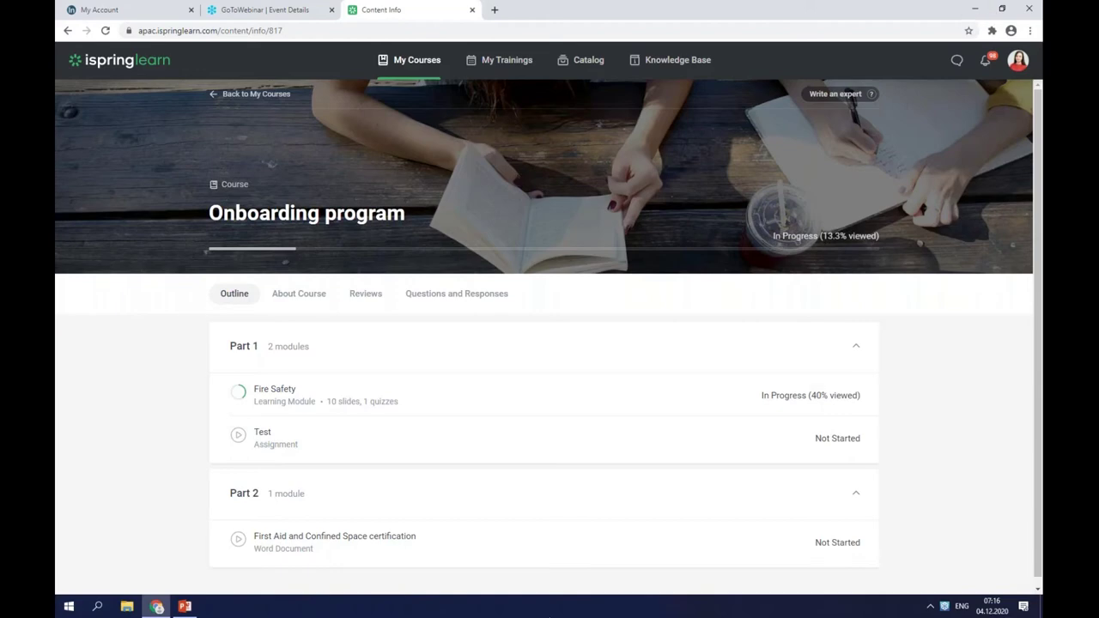
# - Switch from the browser to PowerPoint and create a new blank presentation
pyautogui.click(978, 8)
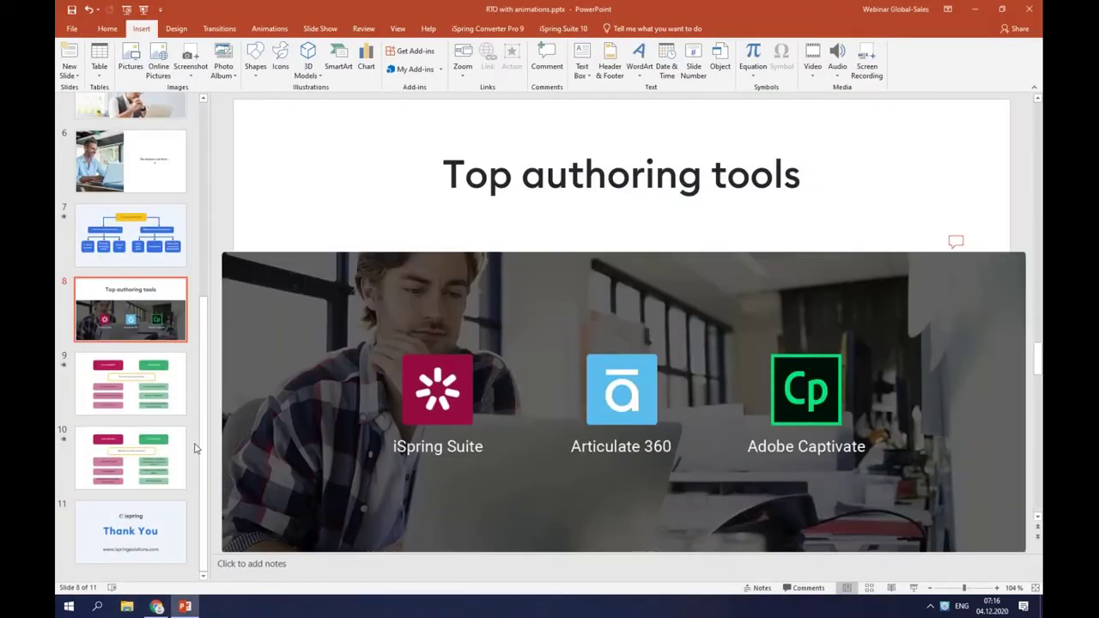
pyautogui.click(72, 29)
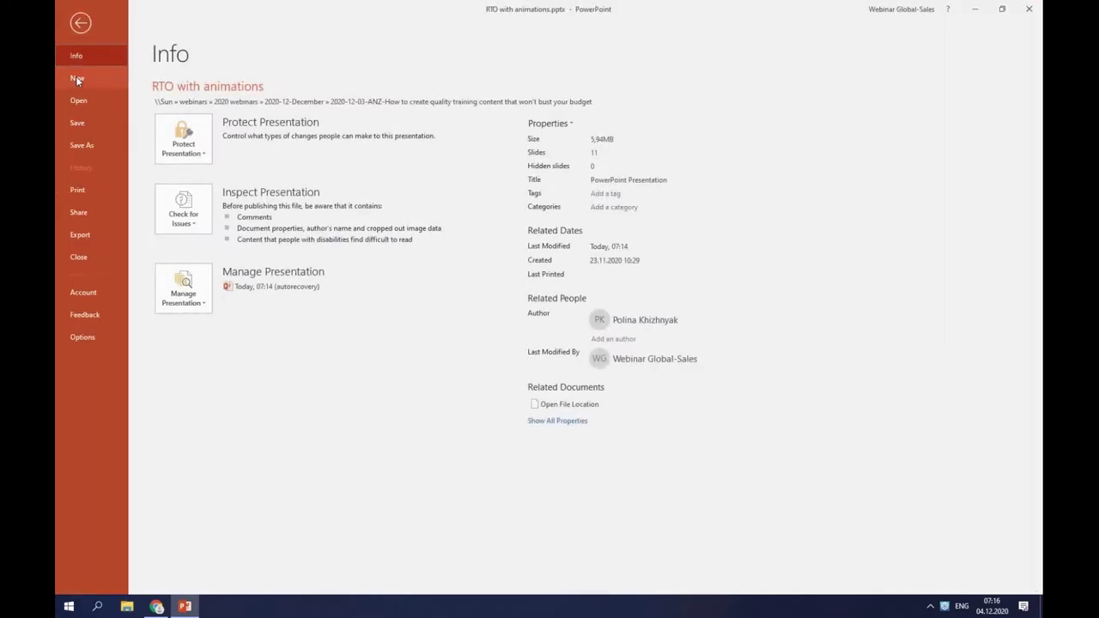
pyautogui.click(77, 79)
pyautogui.click(218, 189)
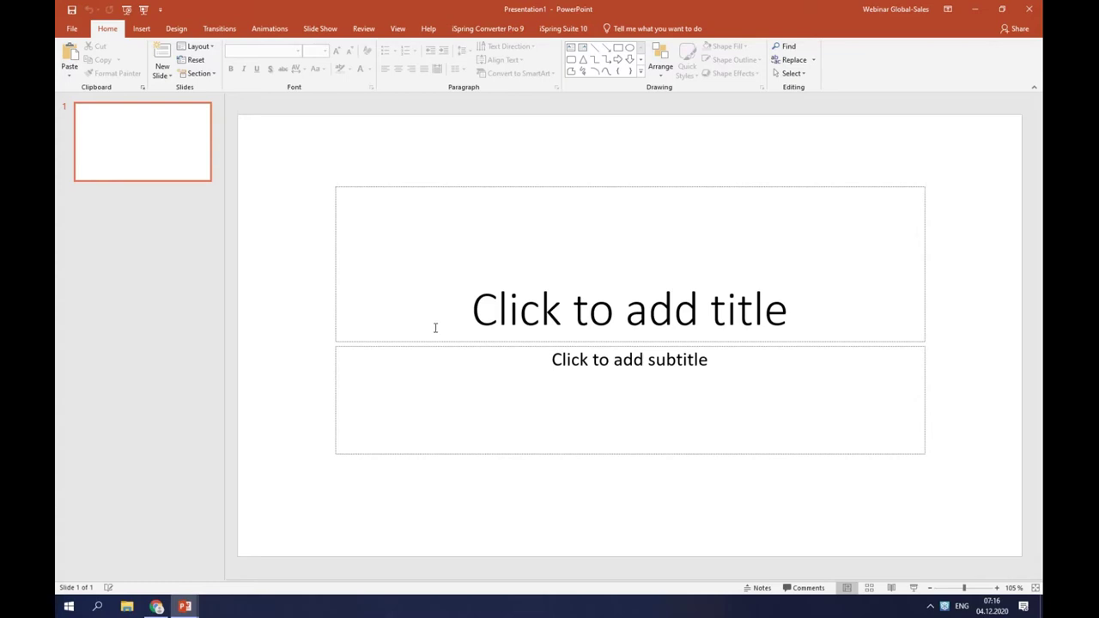
# - Log in to iSpring Suite through iSpring Space with the global-team workspace and return to the new presentation
pyautogui.click(550, 32)
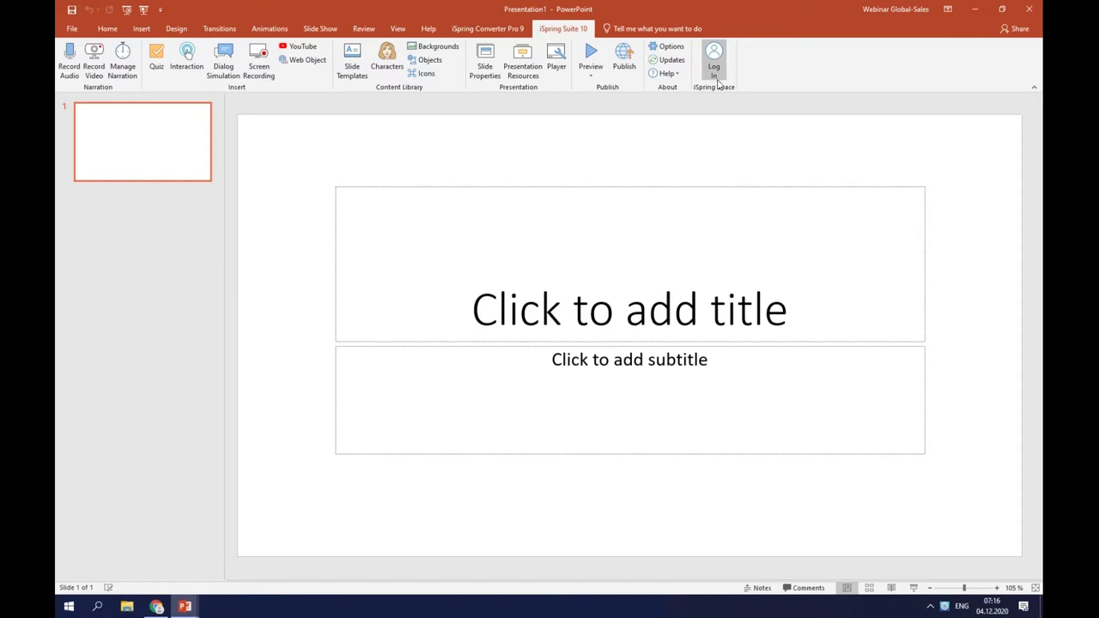
pyautogui.click(719, 62)
pyautogui.click(720, 60)
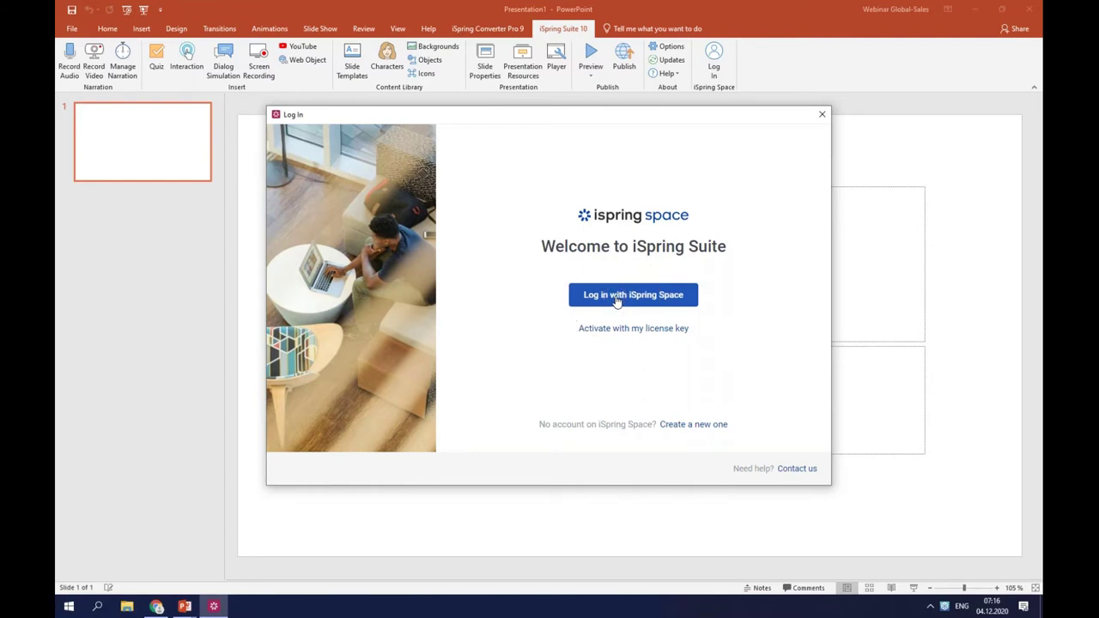
pyautogui.click(616, 296)
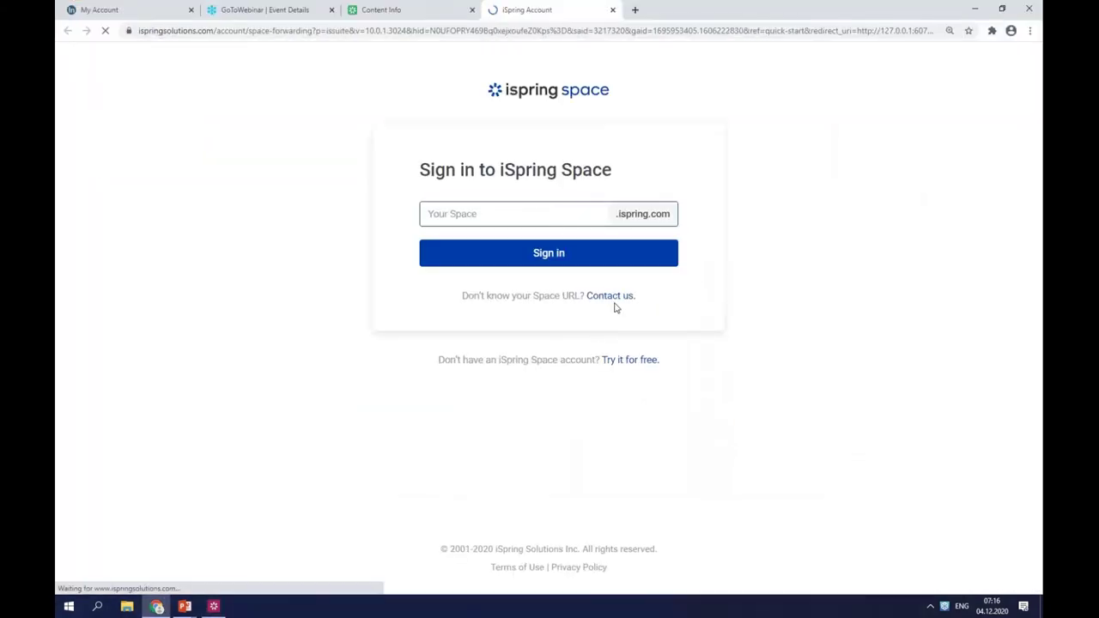
pyautogui.click(472, 214)
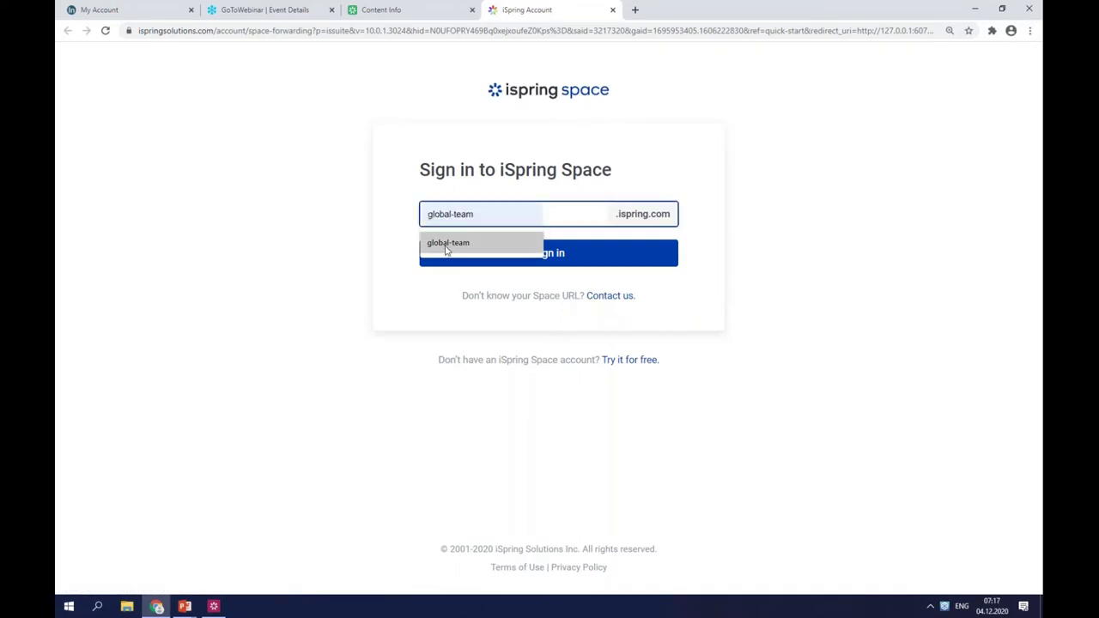
pyautogui.click(446, 243)
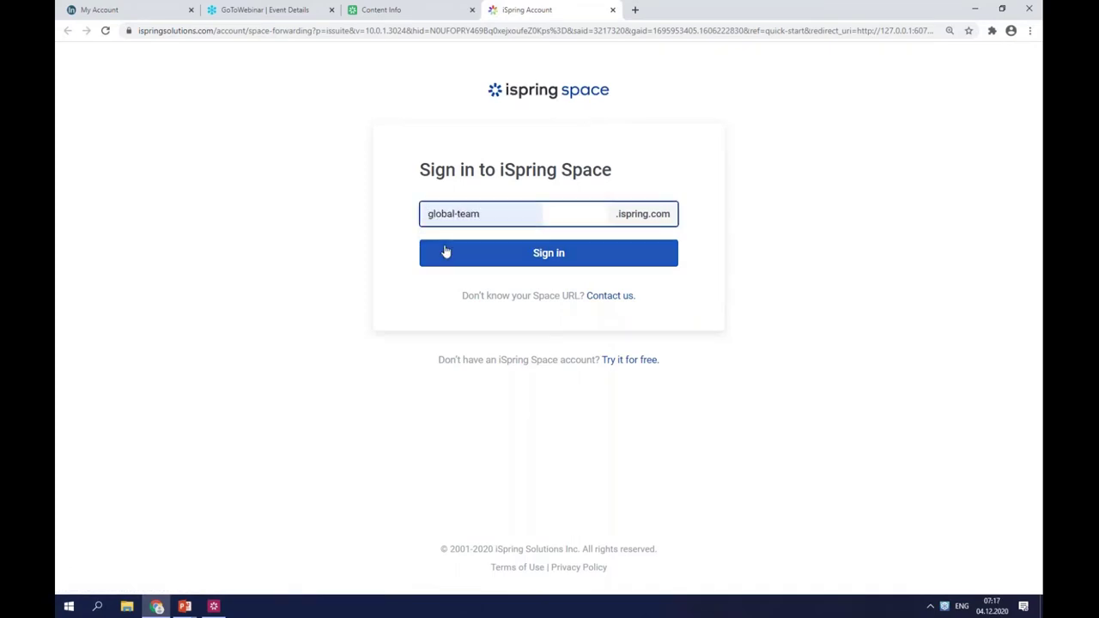
pyautogui.click(523, 260)
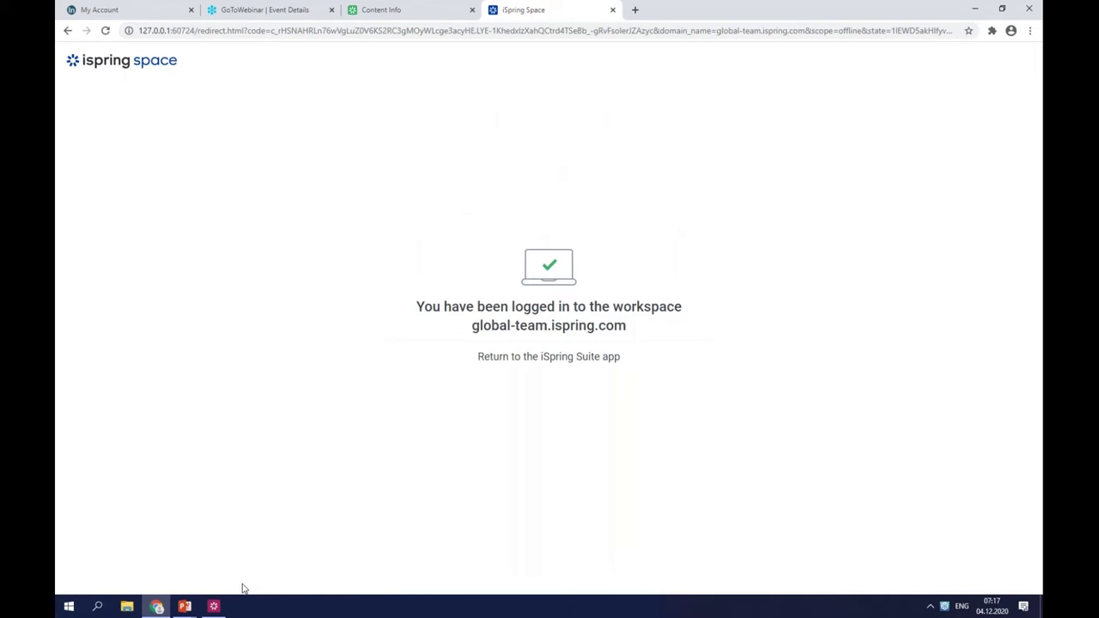
pyautogui.click(187, 607)
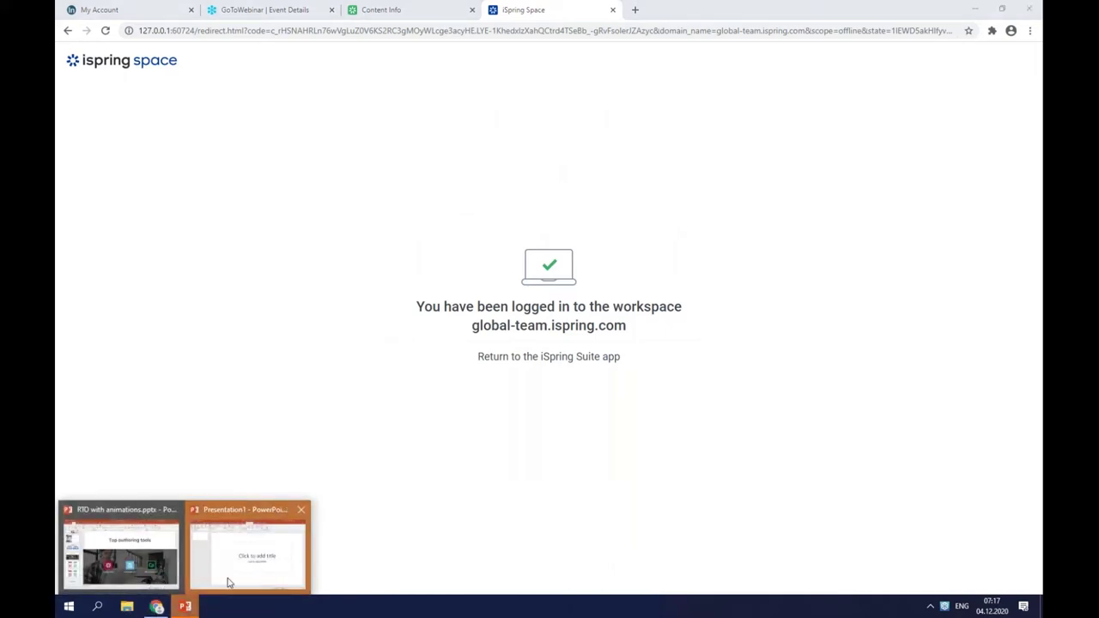
pyautogui.click(228, 582)
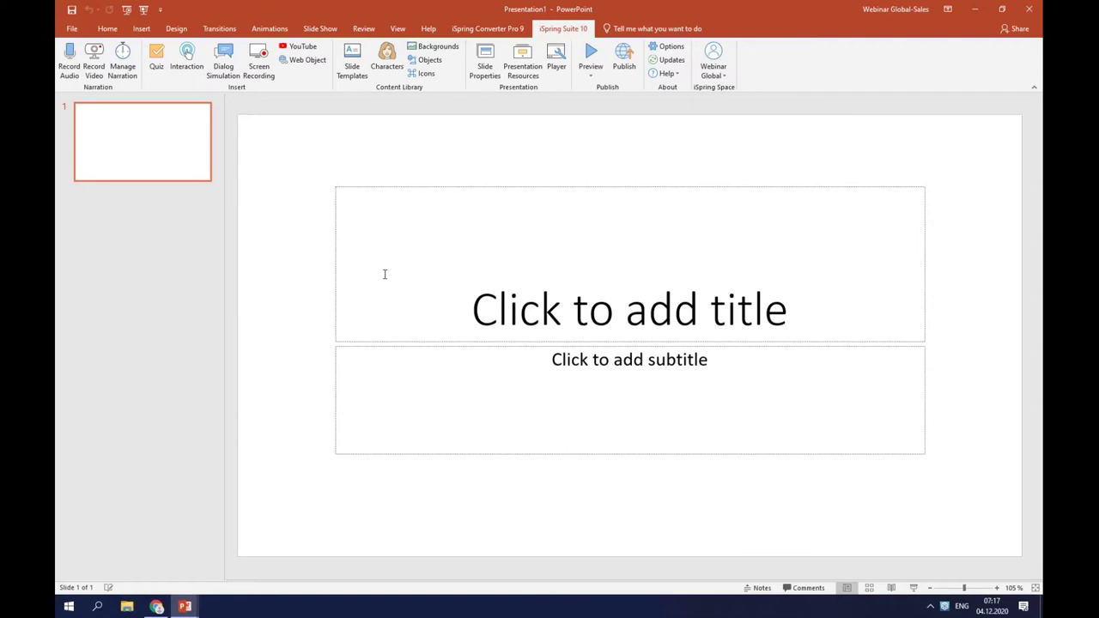
# - Open the iSpring slide template library and look through the available themes, from Urban to Workspace
pyautogui.click(359, 74)
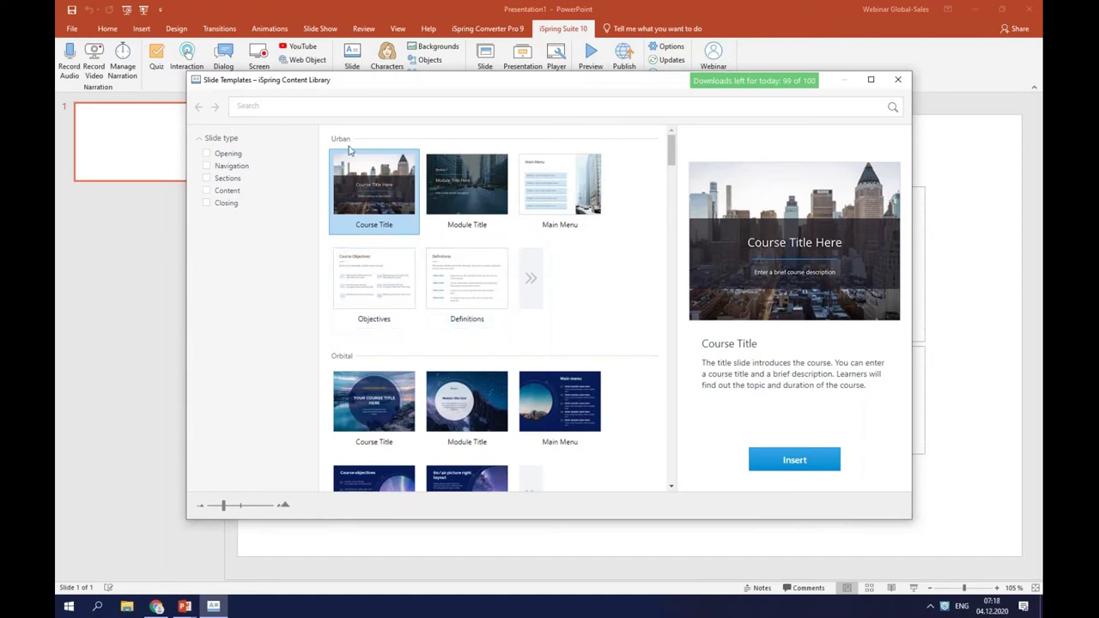
pyautogui.click(347, 356)
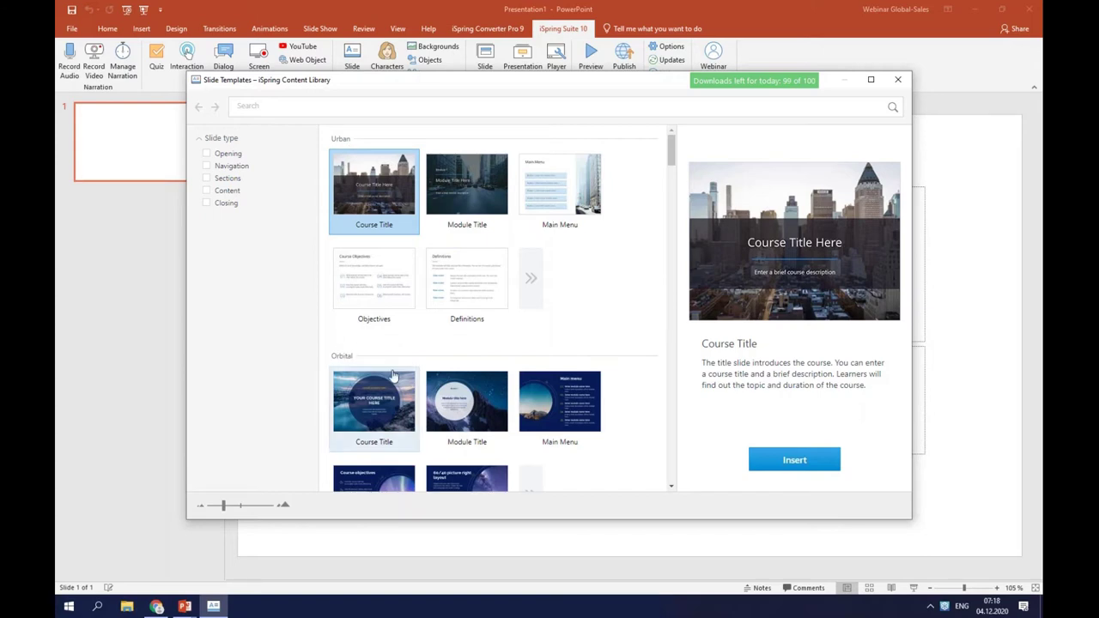
pyautogui.scroll(-2, 343, 327)
pyautogui.scroll(-3, 348, 338)
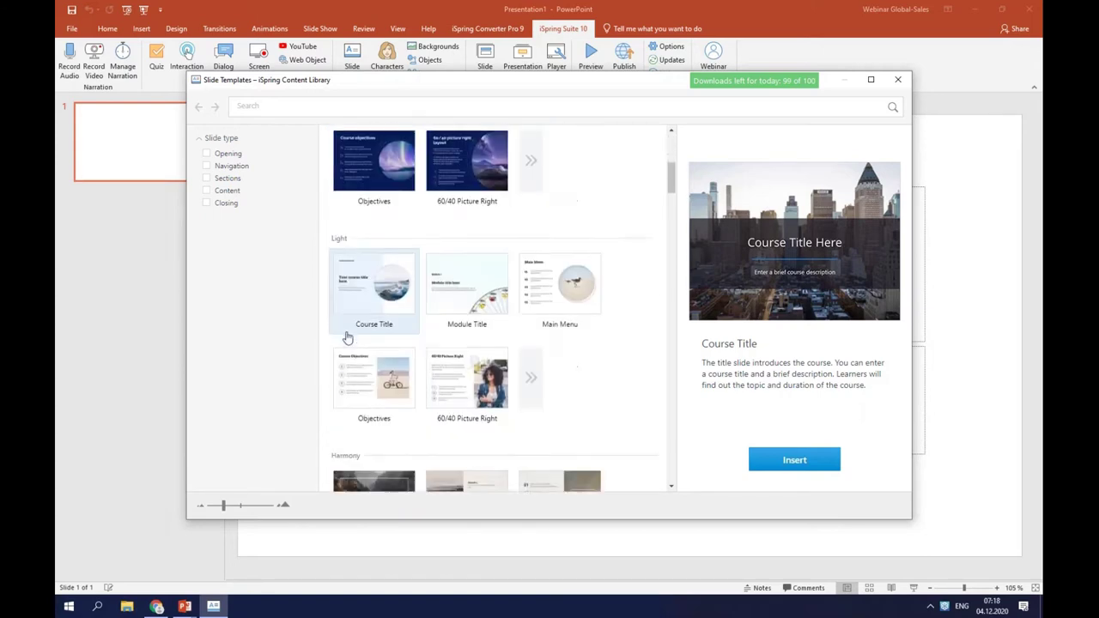
pyautogui.scroll(-2, 410, 386)
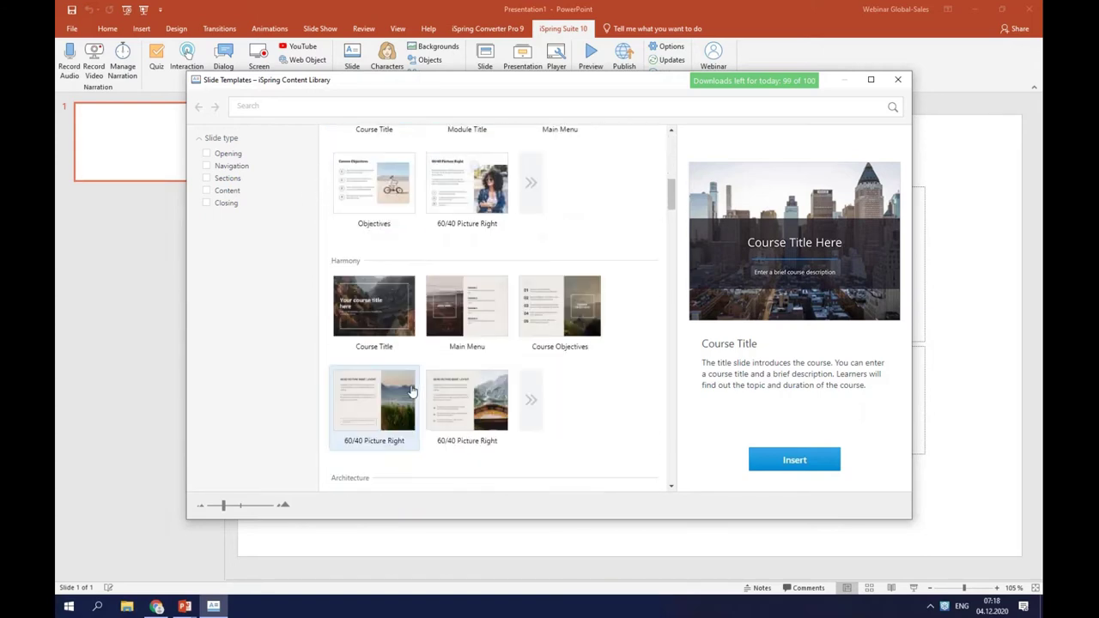
pyautogui.scroll(-1, 386, 378)
pyautogui.scroll(-2, 362, 368)
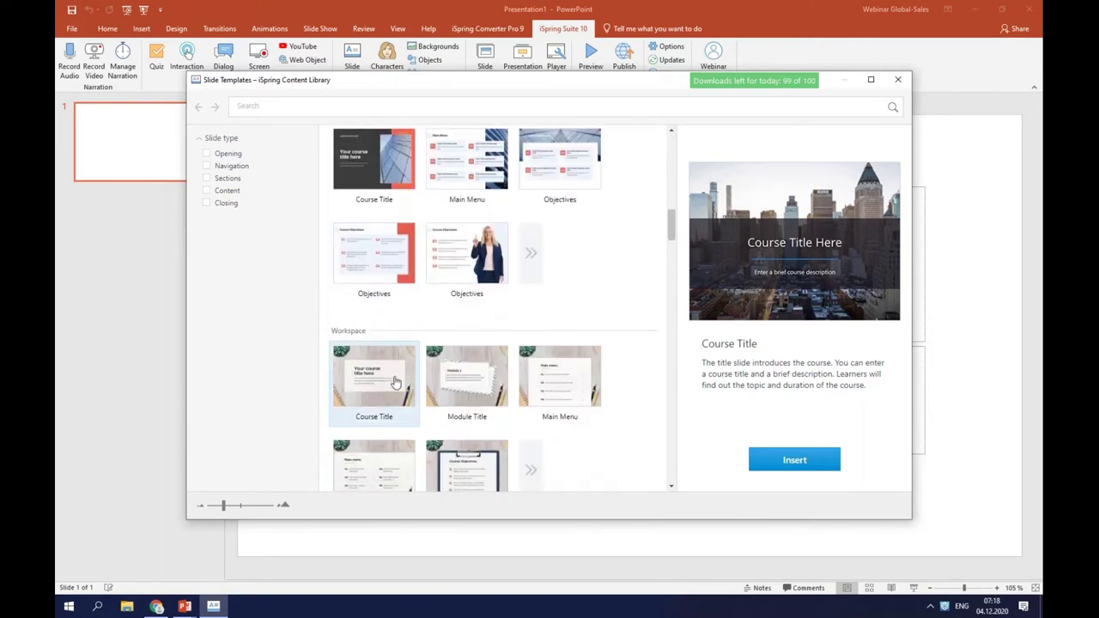
pyautogui.scroll(-1, 395, 382)
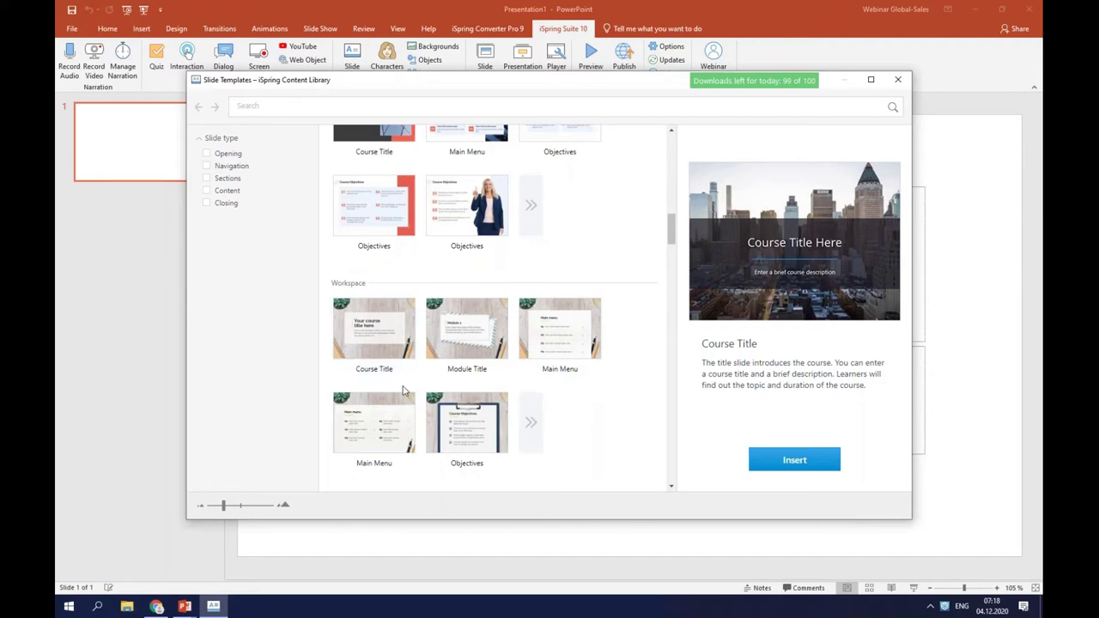
pyautogui.scroll(5, 408, 397)
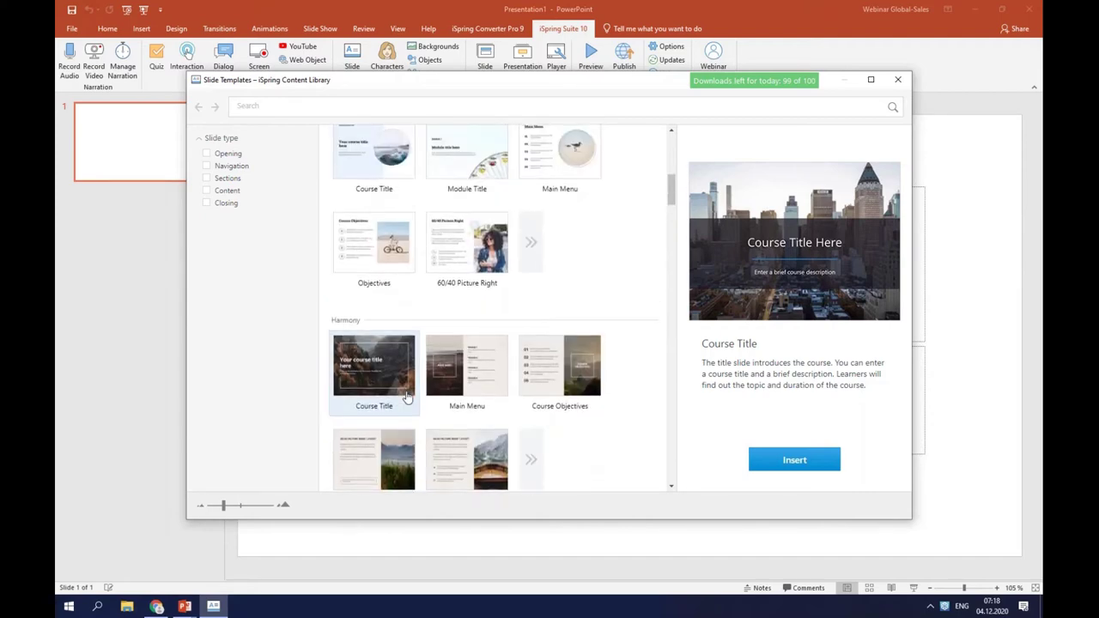
# - Expand the Urban theme in the template library and examine its full set of slide layouts
pyautogui.scroll(10, 408, 397)
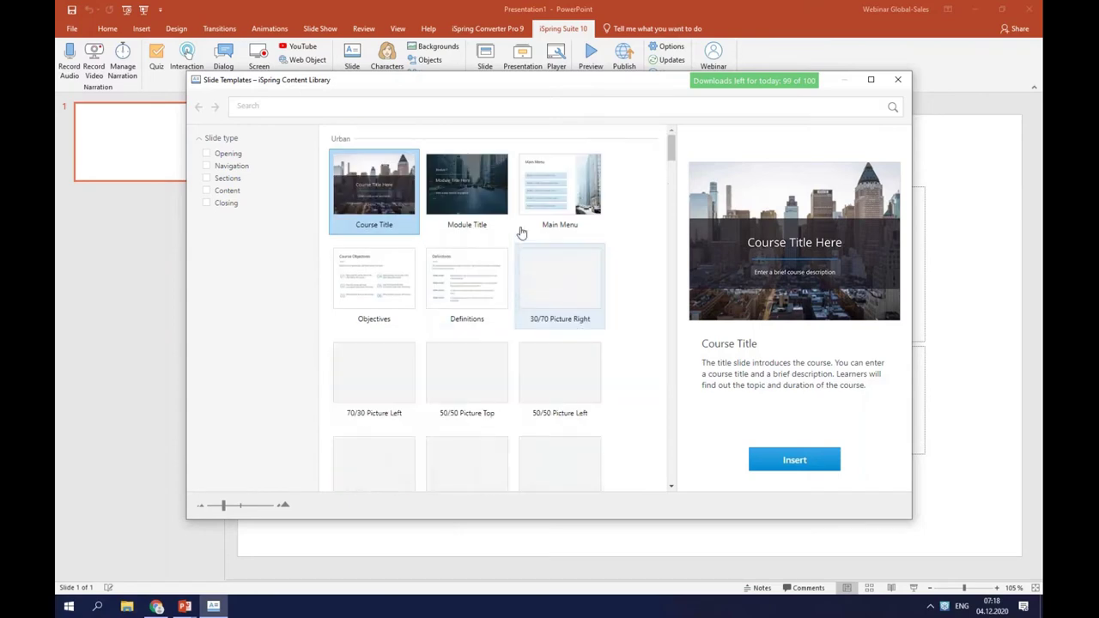
pyautogui.scroll(-1, 435, 400)
pyautogui.scroll(-3, 436, 400)
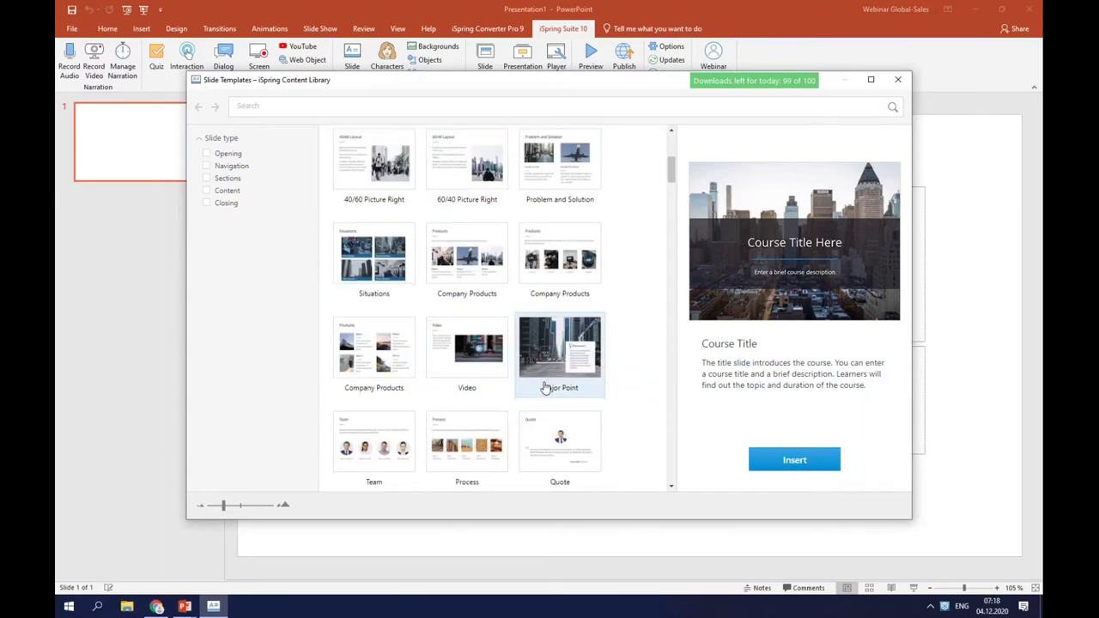
pyautogui.scroll(-1, 545, 388)
pyautogui.scroll(-2, 516, 413)
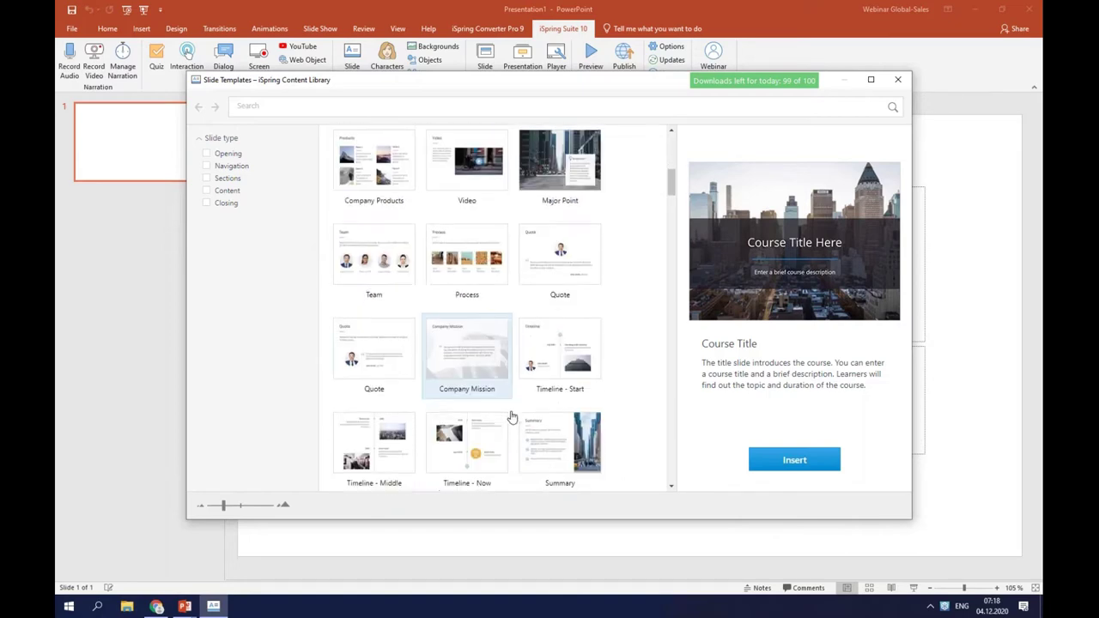
pyautogui.scroll(-1, 514, 417)
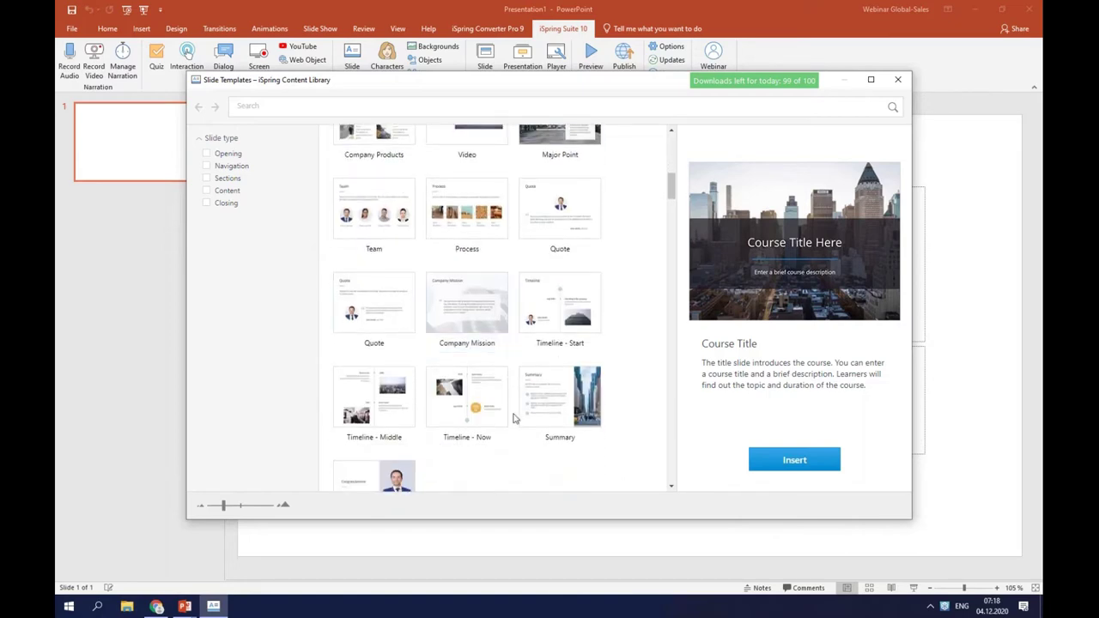
pyautogui.scroll(5, 610, 351)
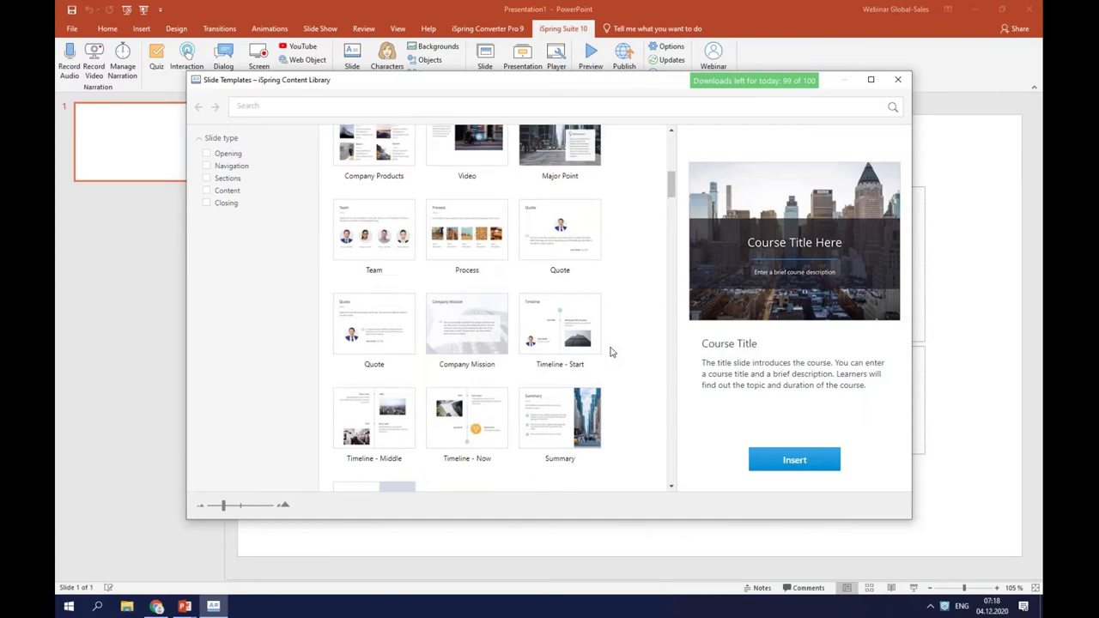
pyautogui.scroll(1, 395, 275)
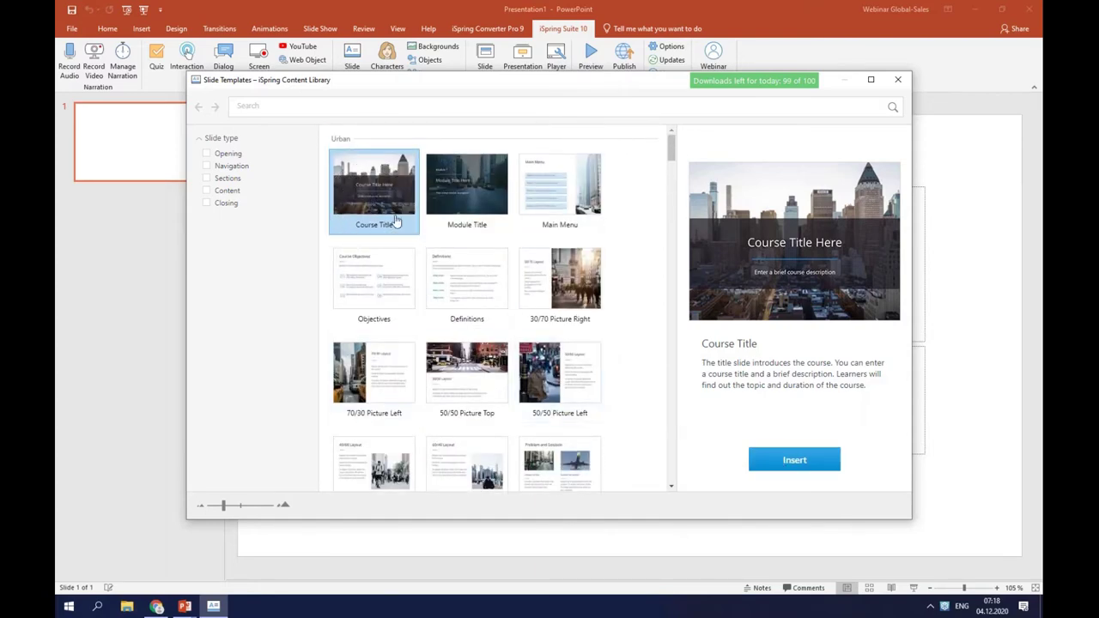
# - Insert the Urban theme's Course Title slide and delete the original blank slide
pyautogui.click(785, 461)
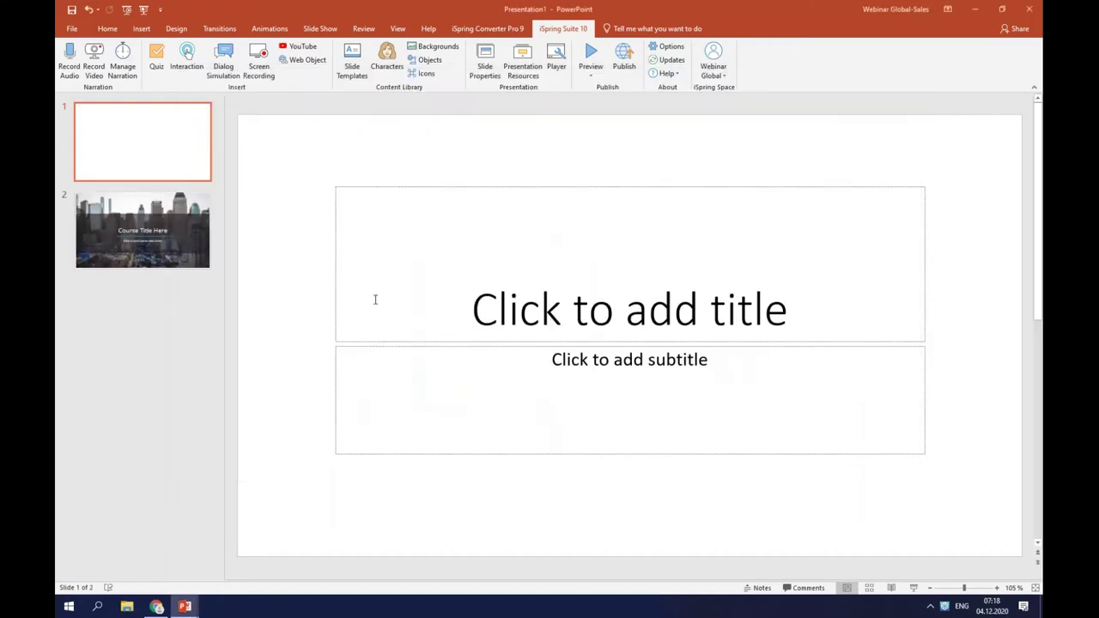
pyautogui.click(163, 157)
pyautogui.press('Delete')
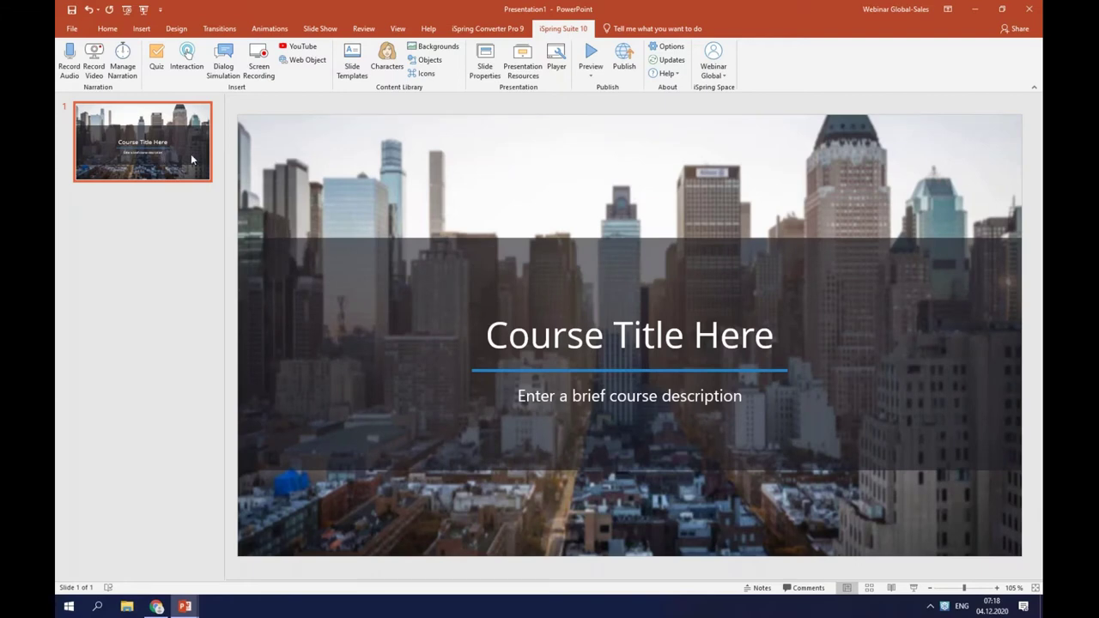
# - Replace the title slide's city background picture with background.png from the Materials folder
pyautogui.click(314, 163)
pyautogui.rightClick(315, 160)
pyautogui.moveTo(356, 237)
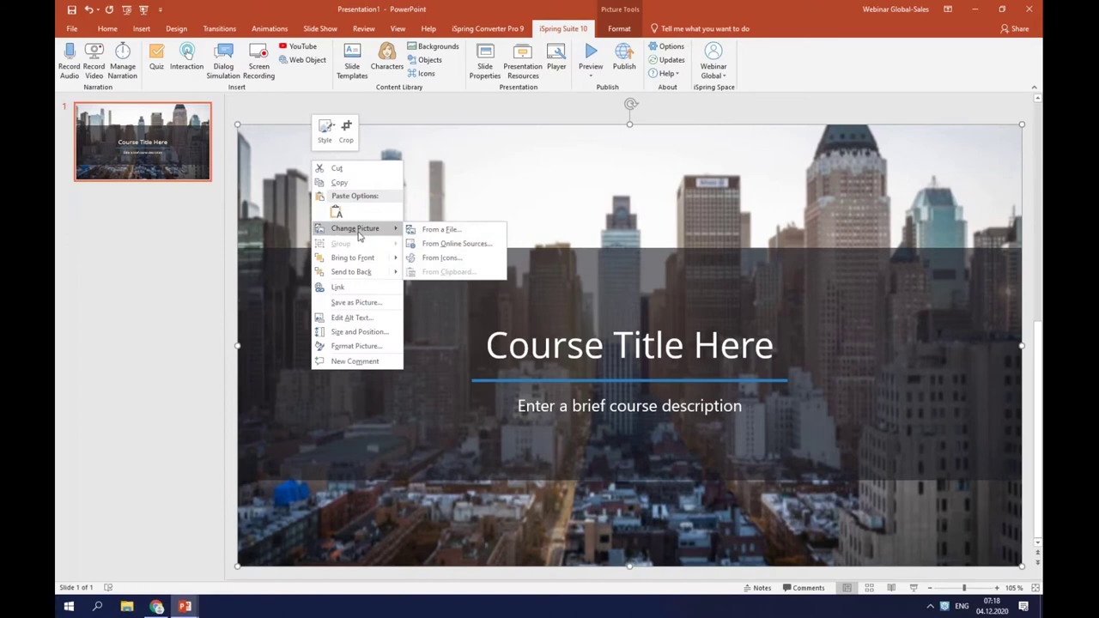
pyautogui.click(441, 229)
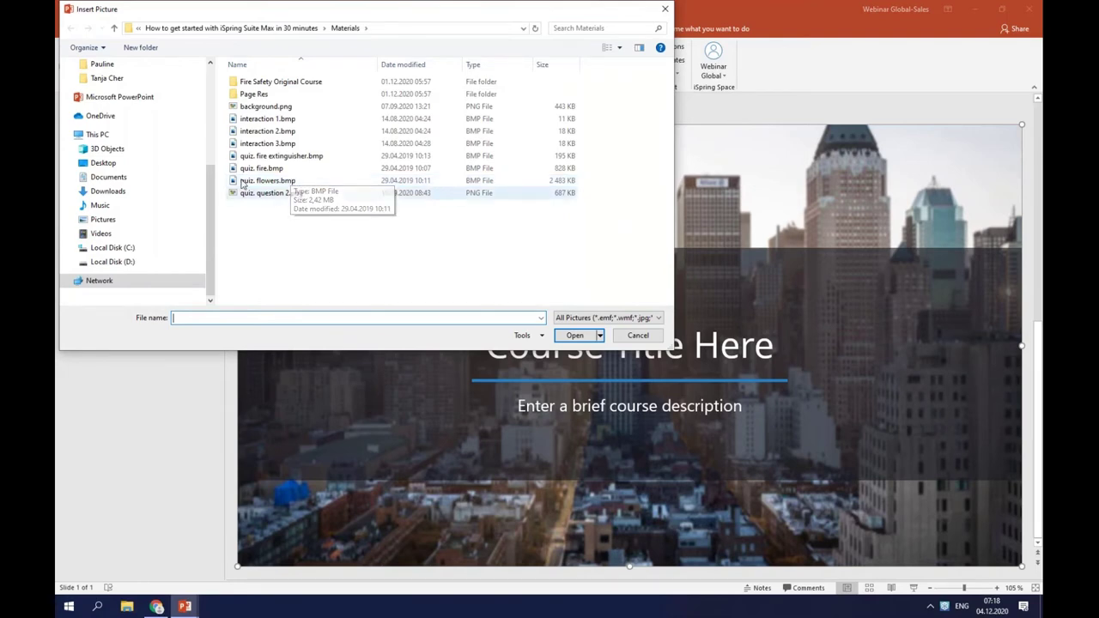
pyautogui.click(283, 106)
pyautogui.click(559, 336)
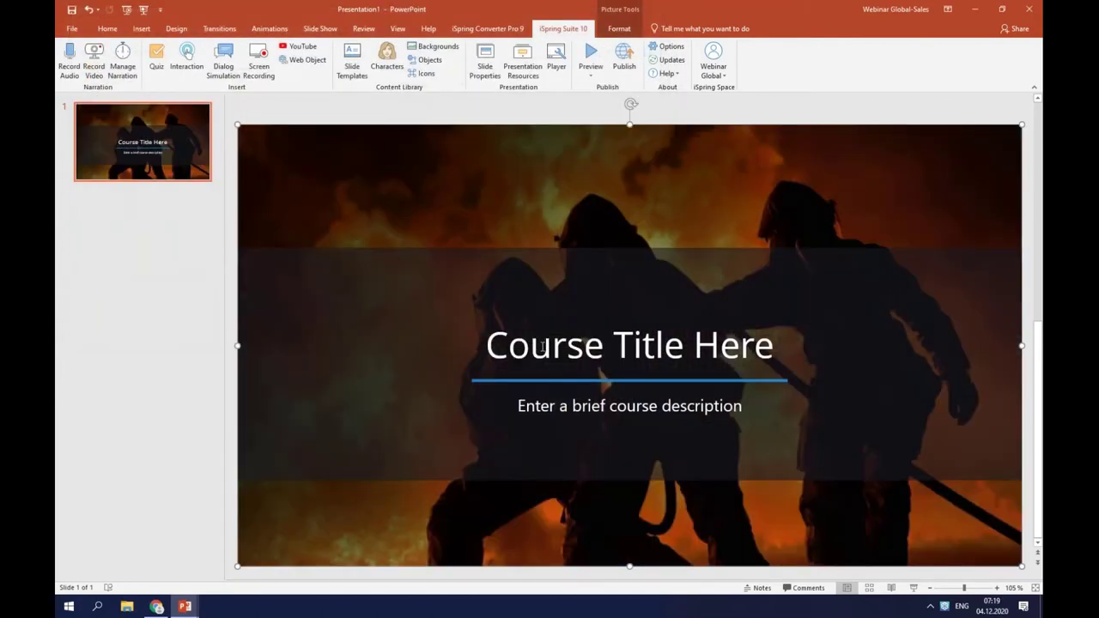
# - Change the slide title to "Fire Safety" and the description to "Rules of behavior during a fire emergency"
pyautogui.click(543, 346)
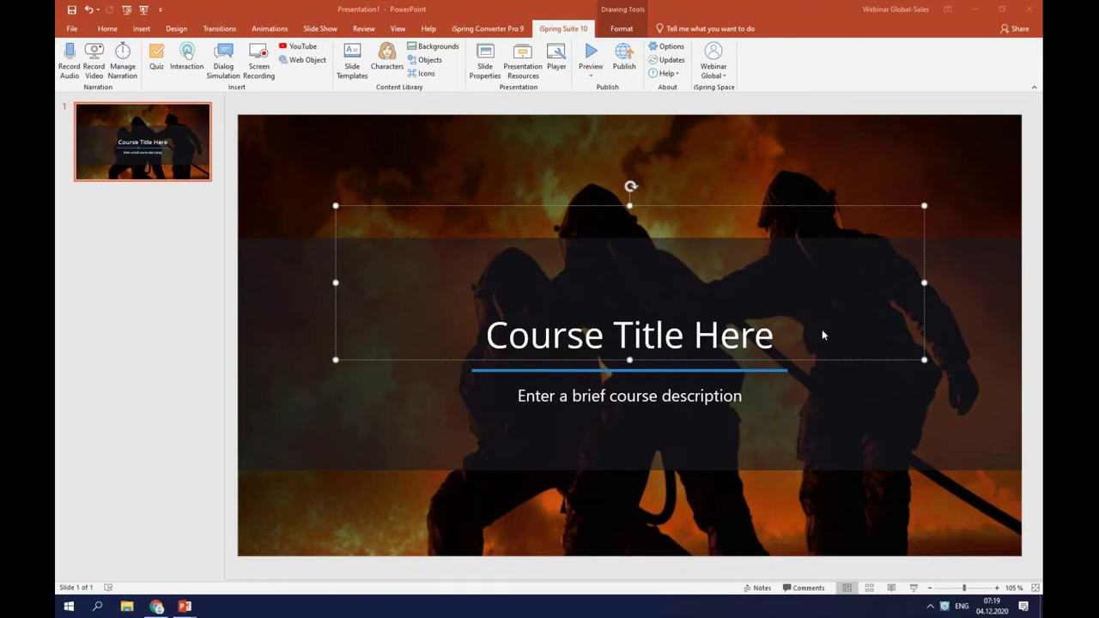
pyautogui.moveTo(778, 337); pyautogui.dragTo(480, 338)
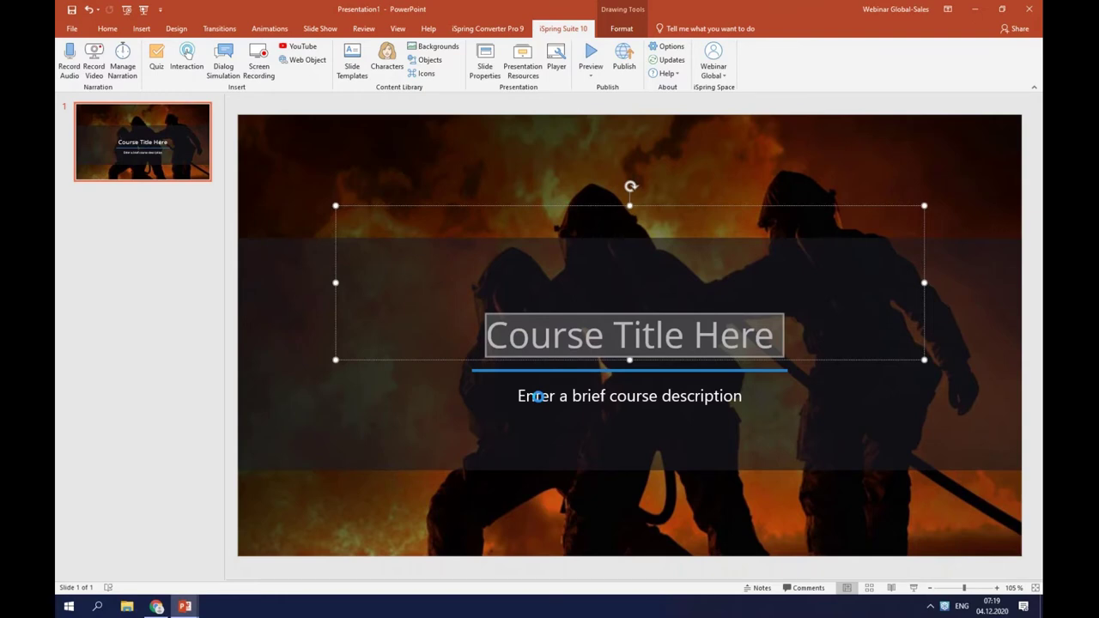
pyautogui.write('Fire Safety')
pyautogui.click(720, 381)
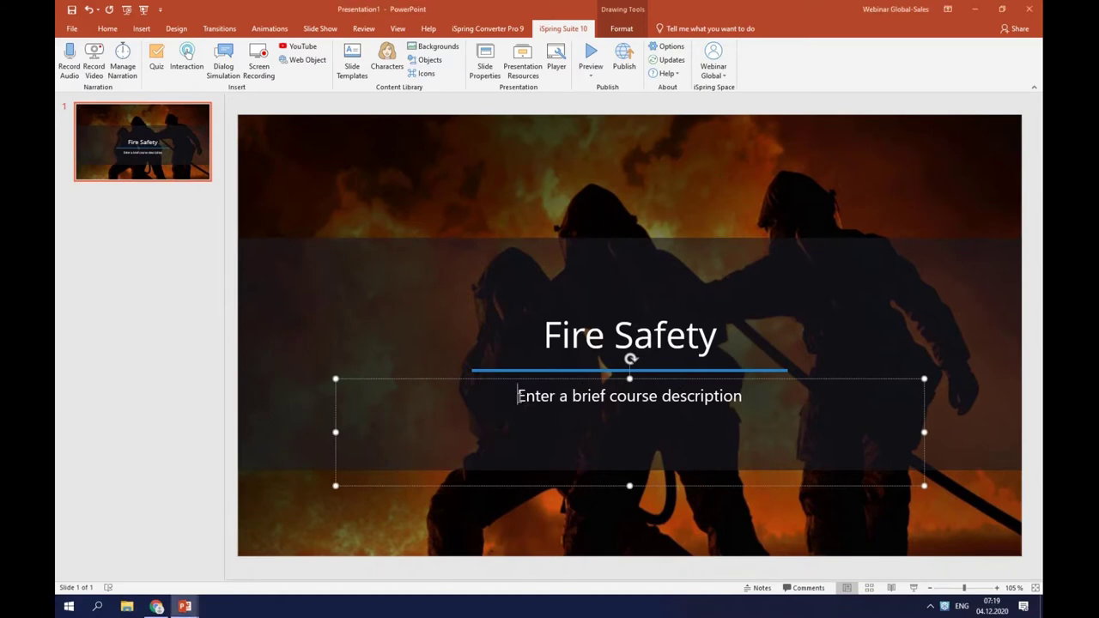
pyautogui.moveTo(526, 402); pyautogui.dragTo(729, 394)
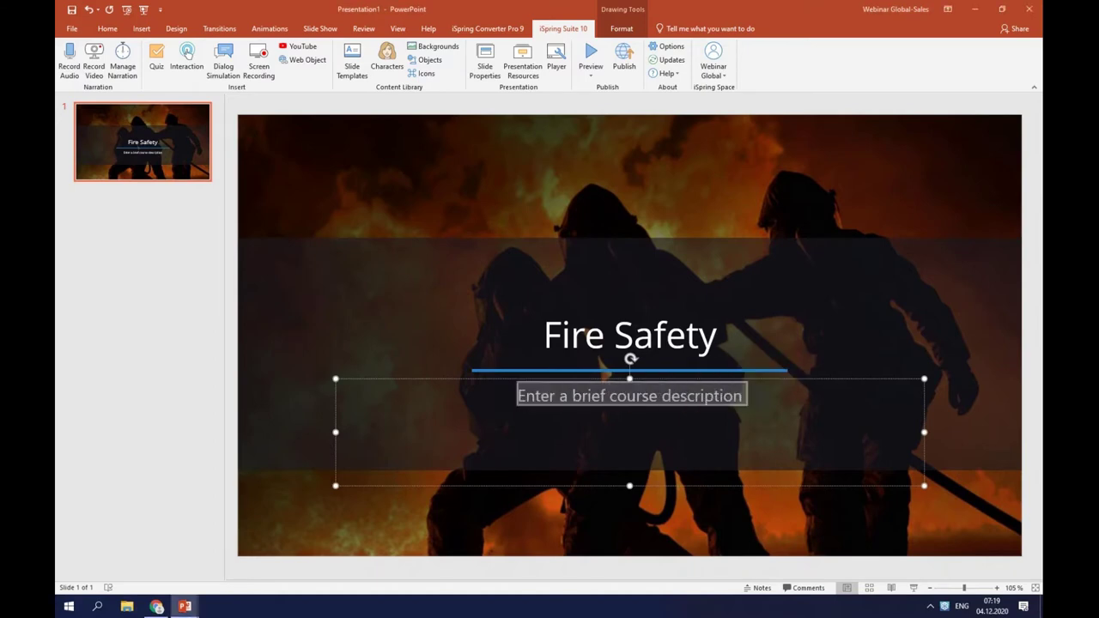
pyautogui.write('Rules of behavior during a fire emergency')
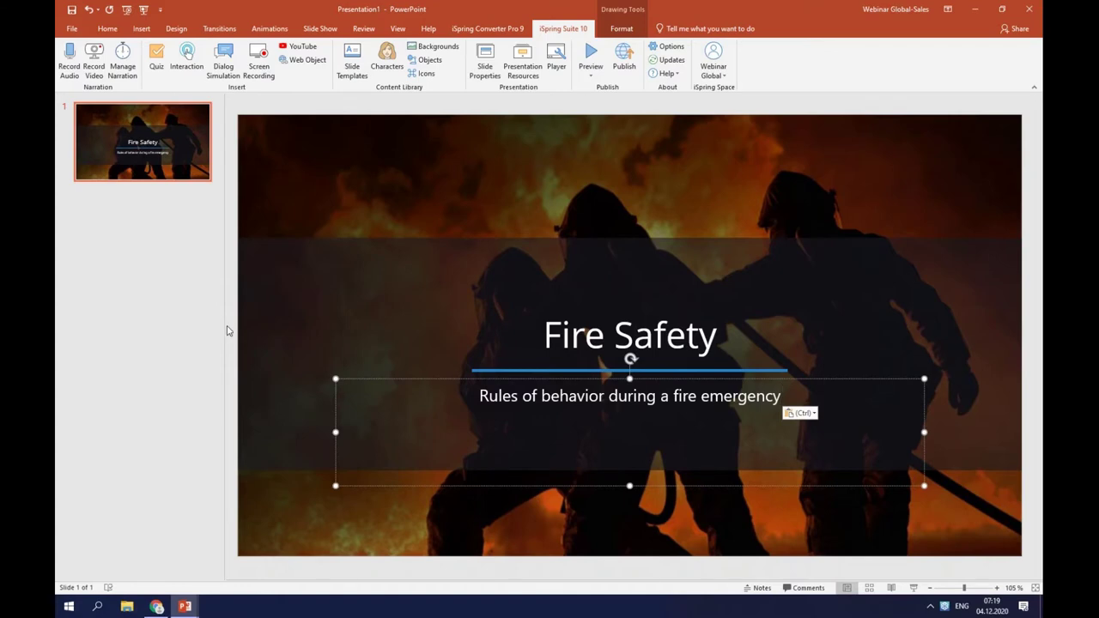
pyautogui.click(137, 197)
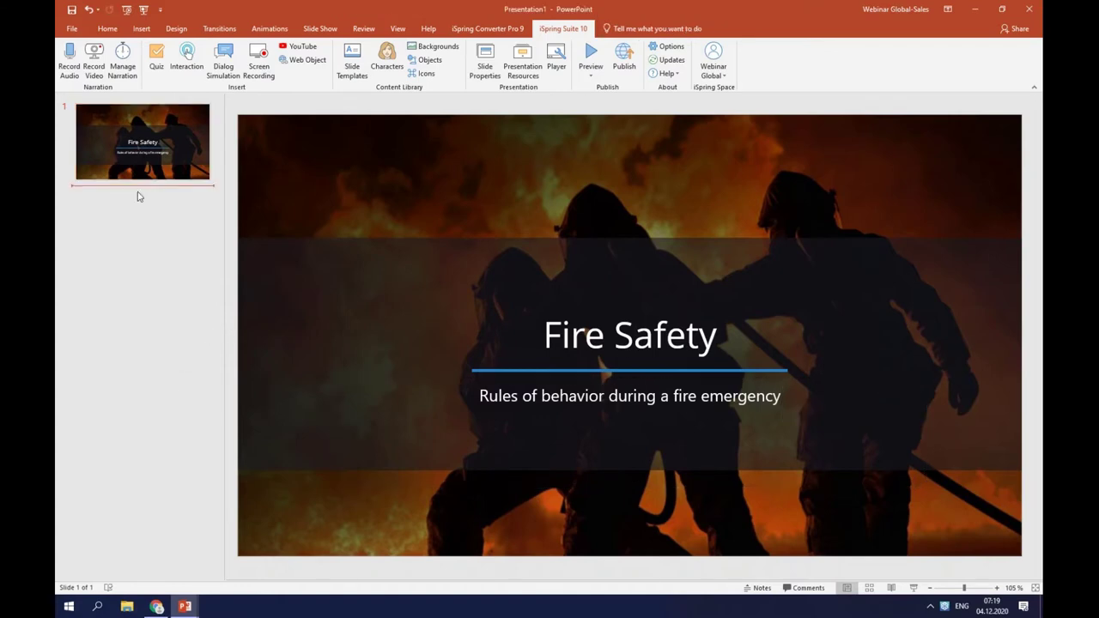
# - Add a new slide with the Blank layout after the Fire Safety title slide
pyautogui.click(141, 30)
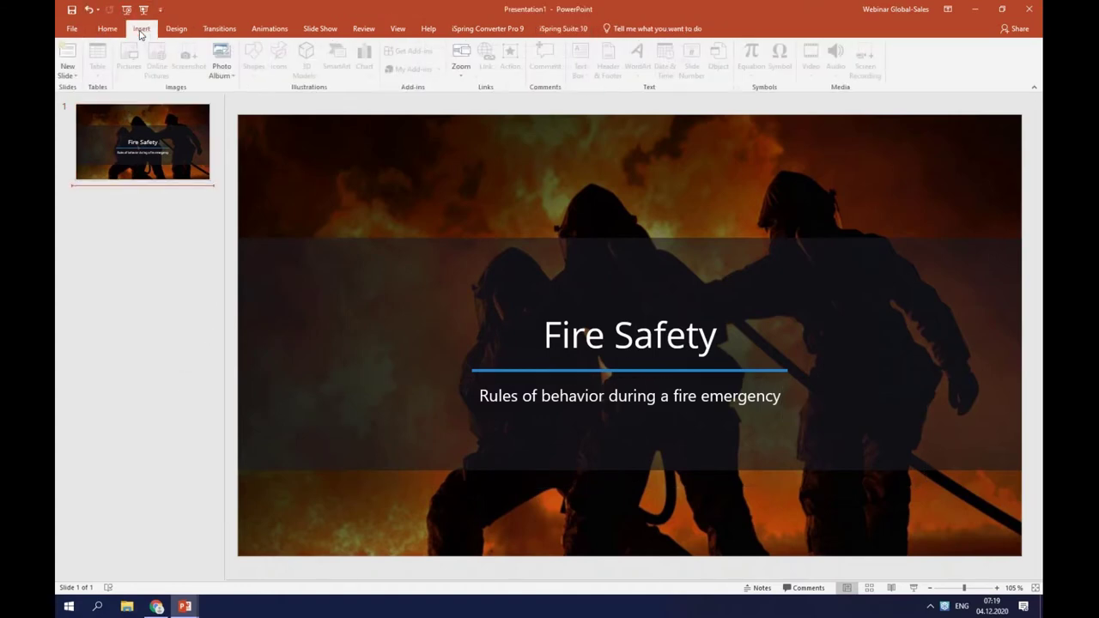
pyautogui.click(68, 73)
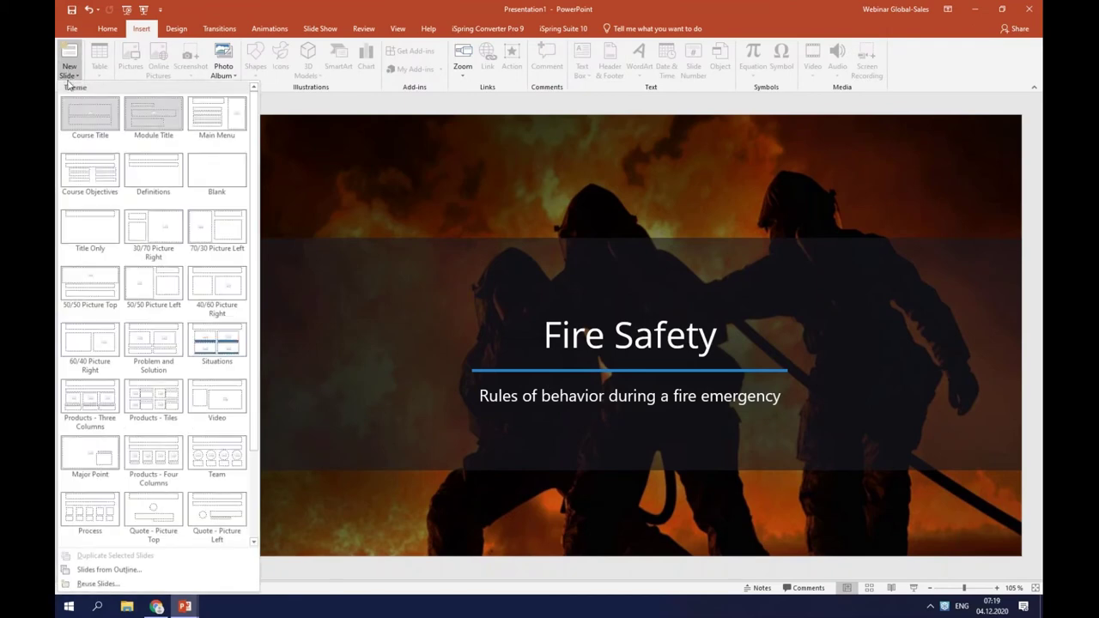
pyautogui.click(239, 186)
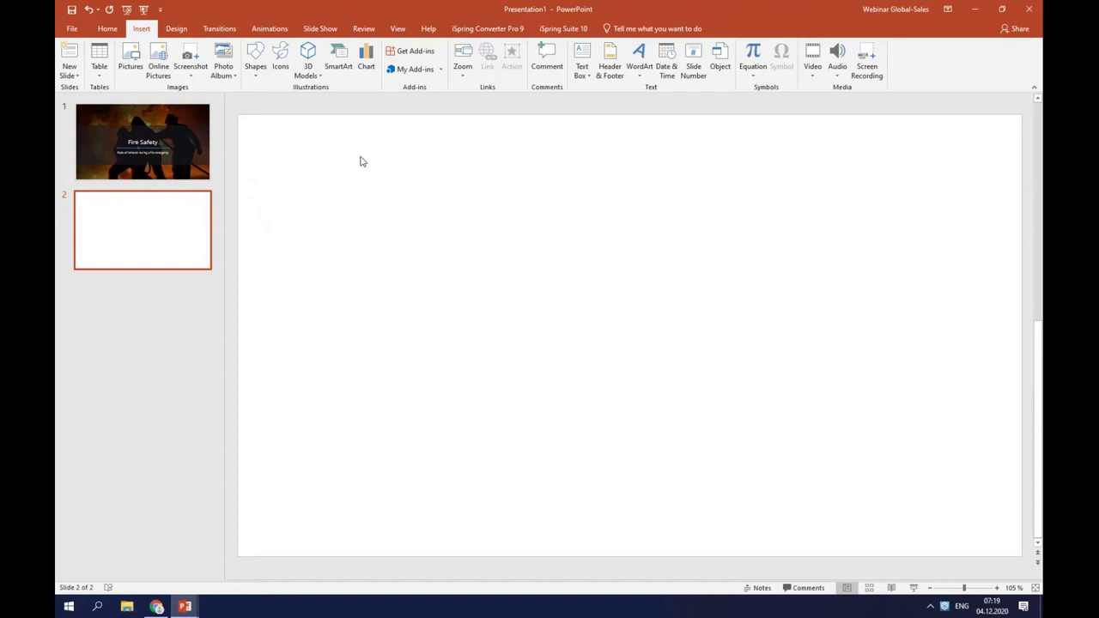
# - Insert a Call center picture from the Offices category of the content library backgrounds onto the blank slide
pyautogui.click(559, 33)
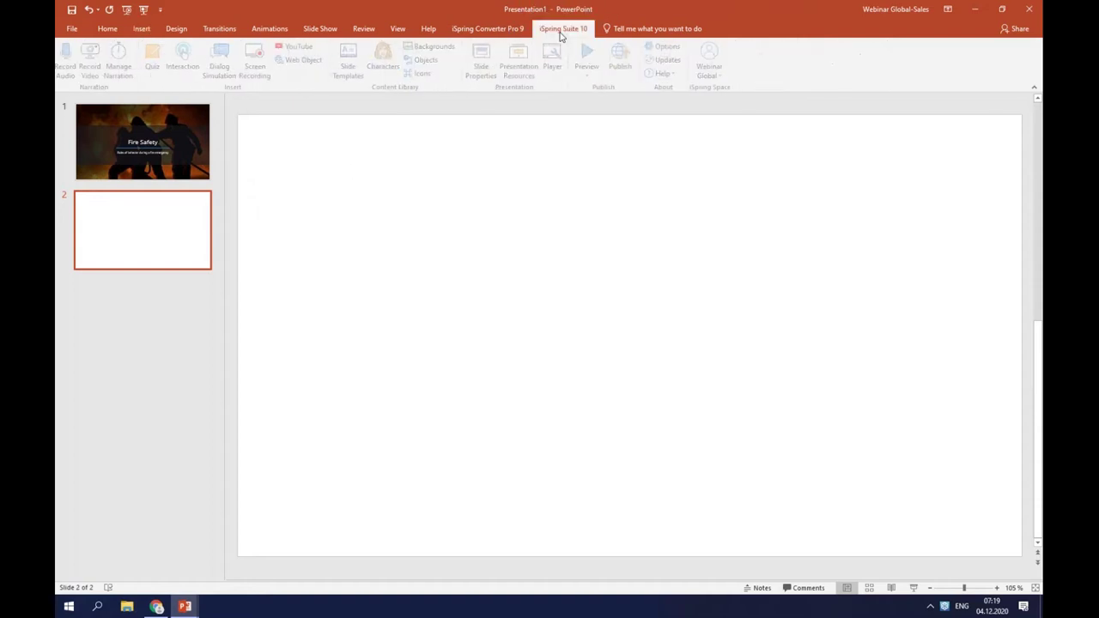
pyautogui.click(386, 84)
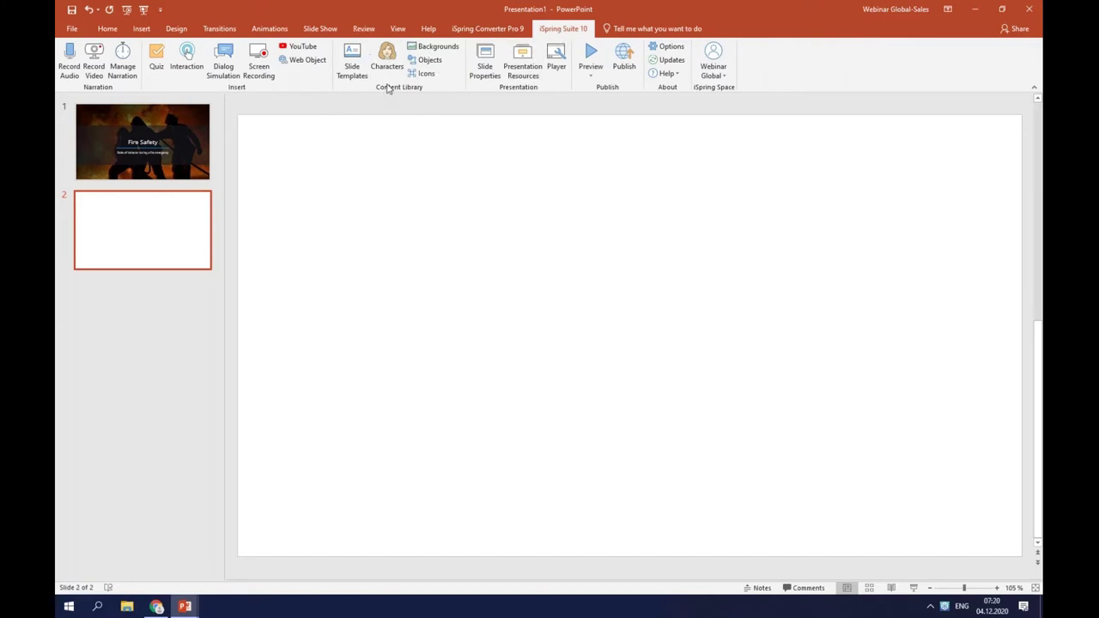
pyautogui.click(427, 49)
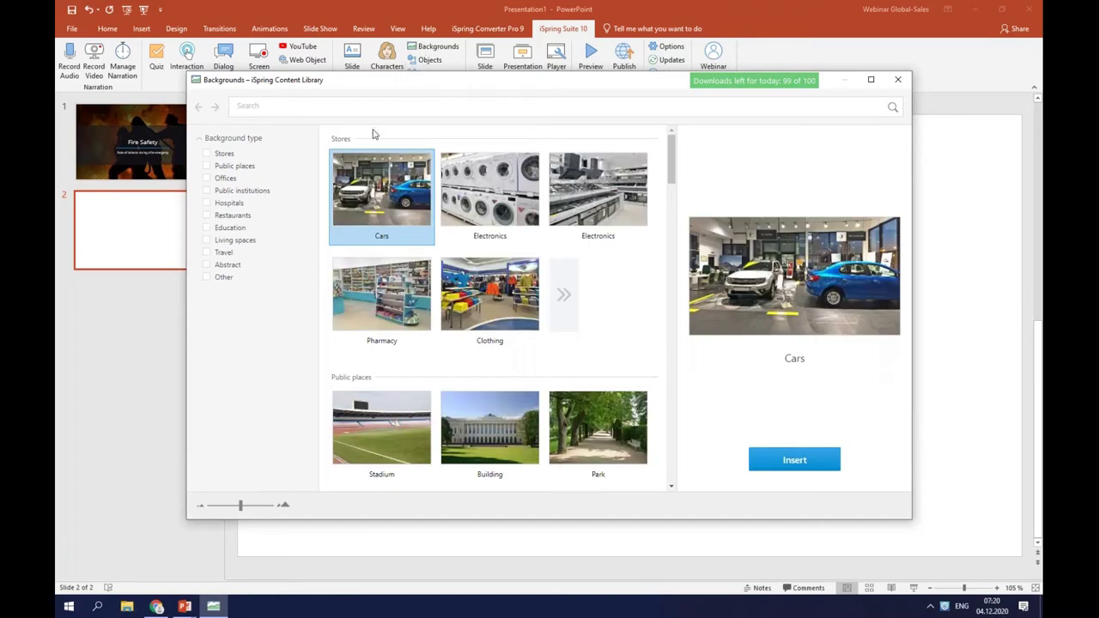
pyautogui.click(226, 178)
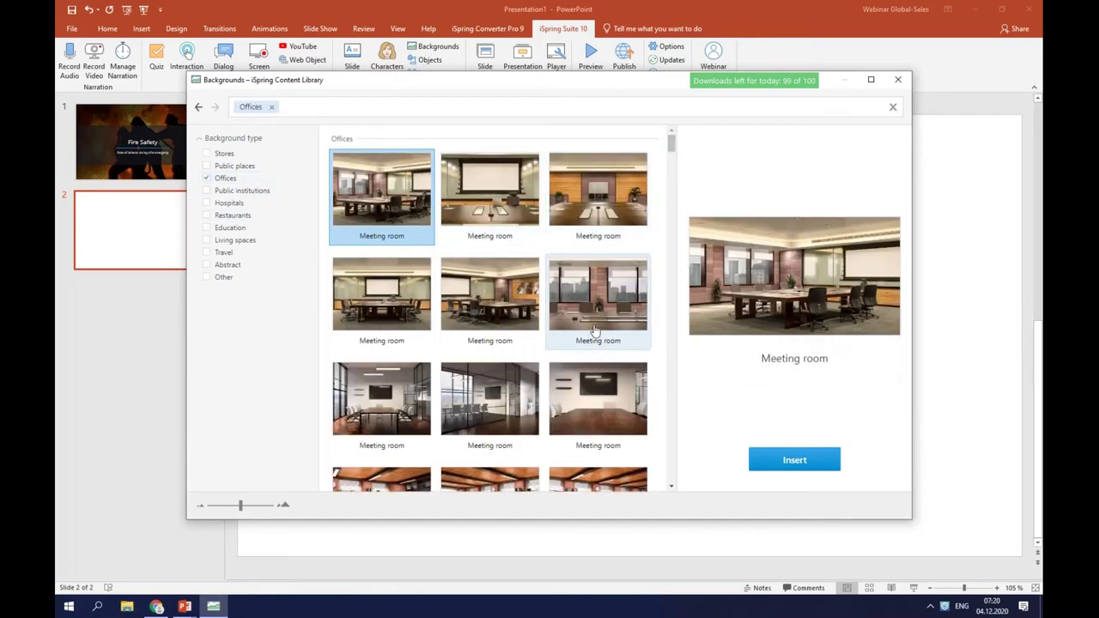
pyautogui.scroll(-10, 595, 330)
pyautogui.scroll(-10, 580, 360)
pyautogui.scroll(-10, 579, 360)
pyautogui.click(502, 321)
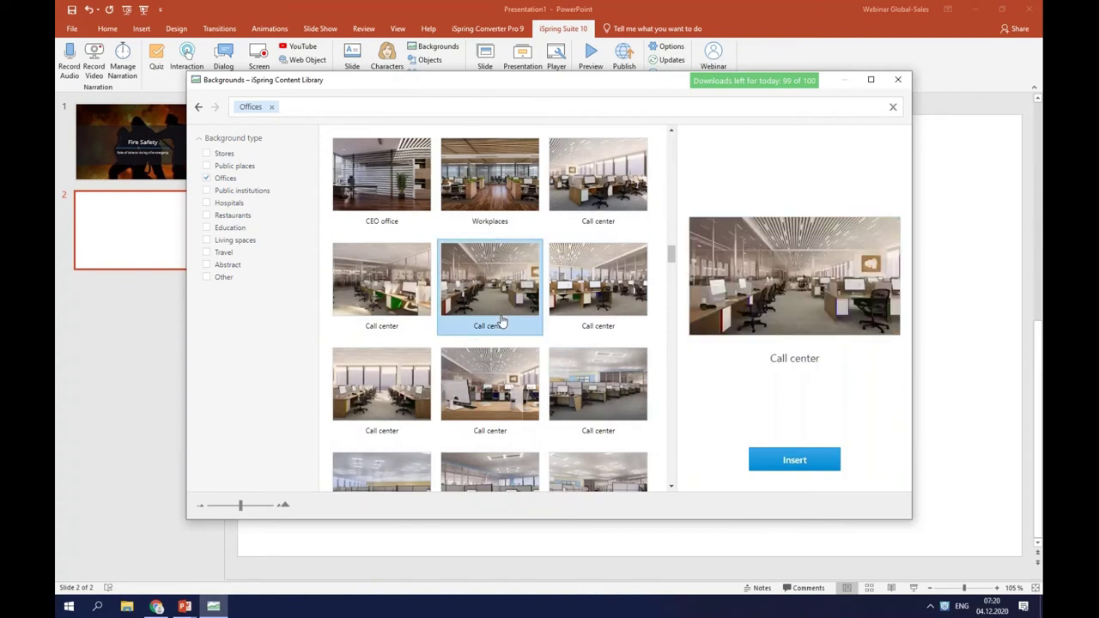
pyautogui.click(783, 461)
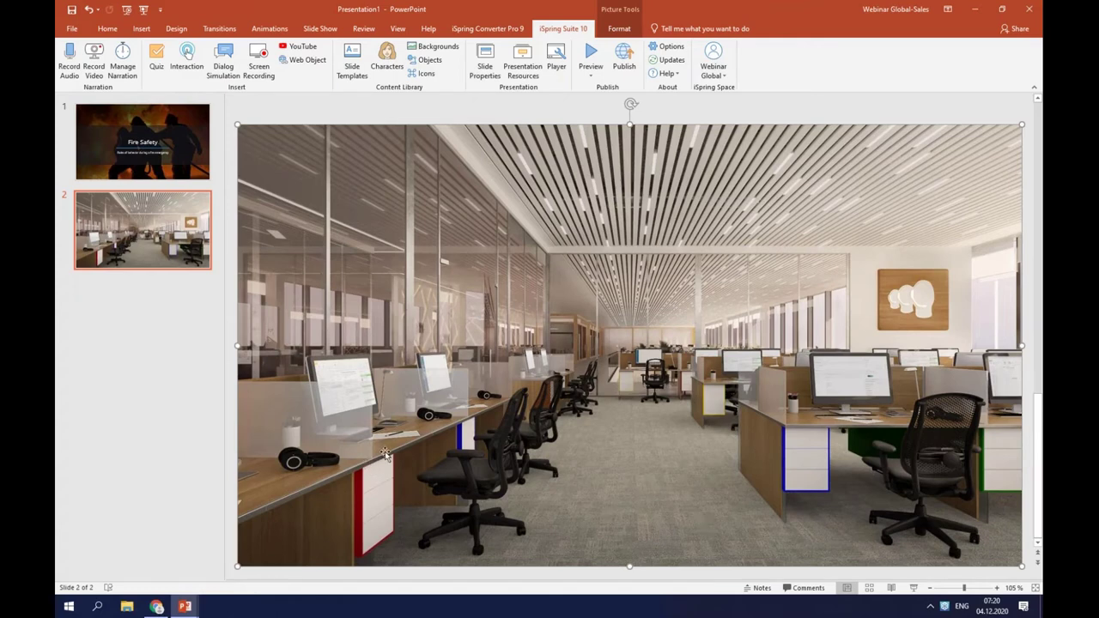
# - Draw a rectangle about 33.87 cm wide and 19.05 cm high that covers the whole office background
pyautogui.click(149, 26)
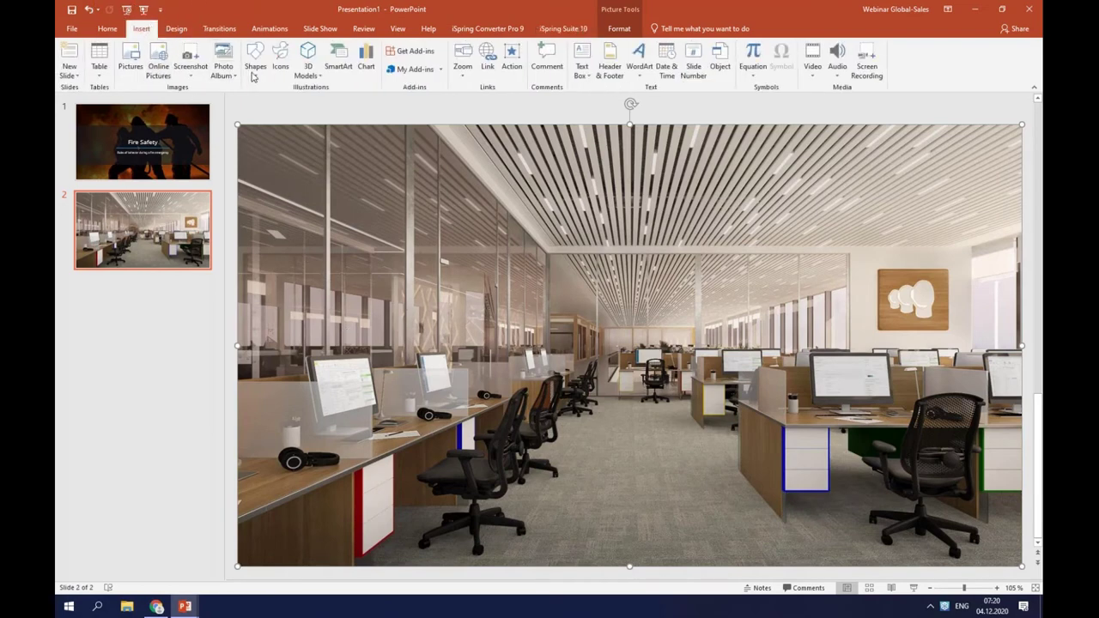
pyautogui.click(259, 72)
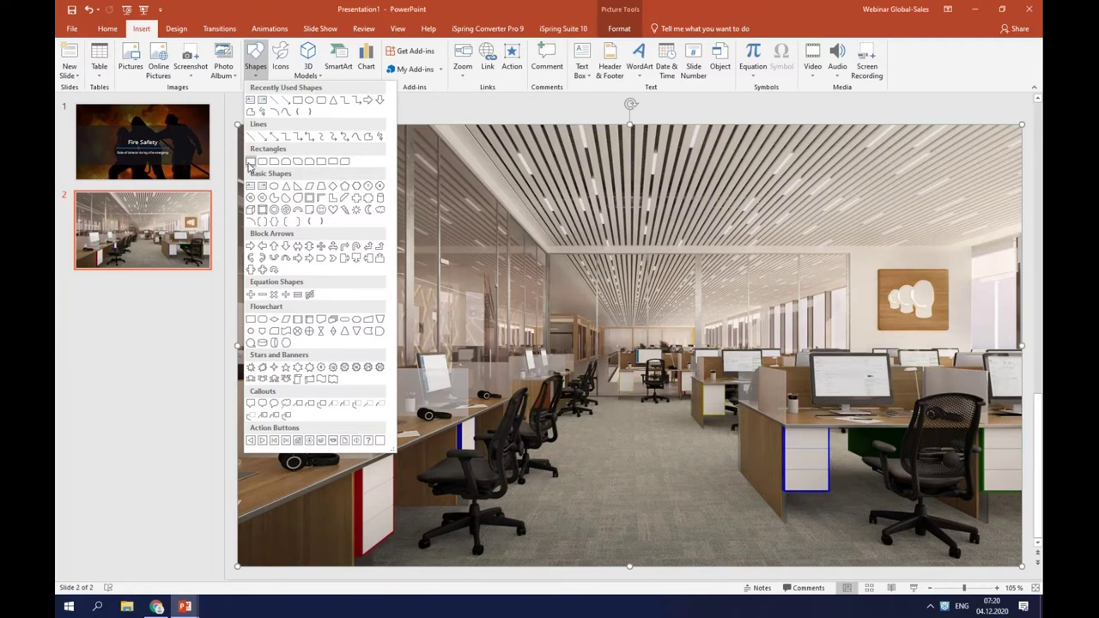
pyautogui.click(250, 162)
pyautogui.moveTo(238, 125)
pyautogui.mouseDown()
pyautogui.moveTo(518, 235)
pyautogui.moveTo(821, 411)
pyautogui.moveTo(1020, 565)
pyautogui.mouseUp()
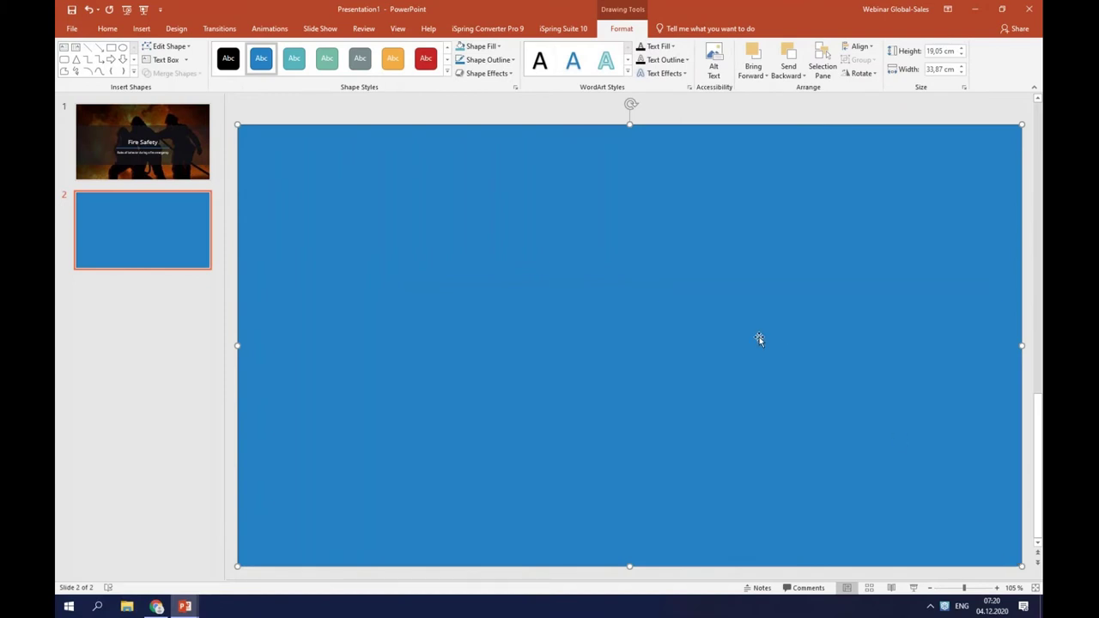
# - Apply the black transparent preset style to the rectangle and fill it with white at 32% transparency
pyautogui.click(446, 73)
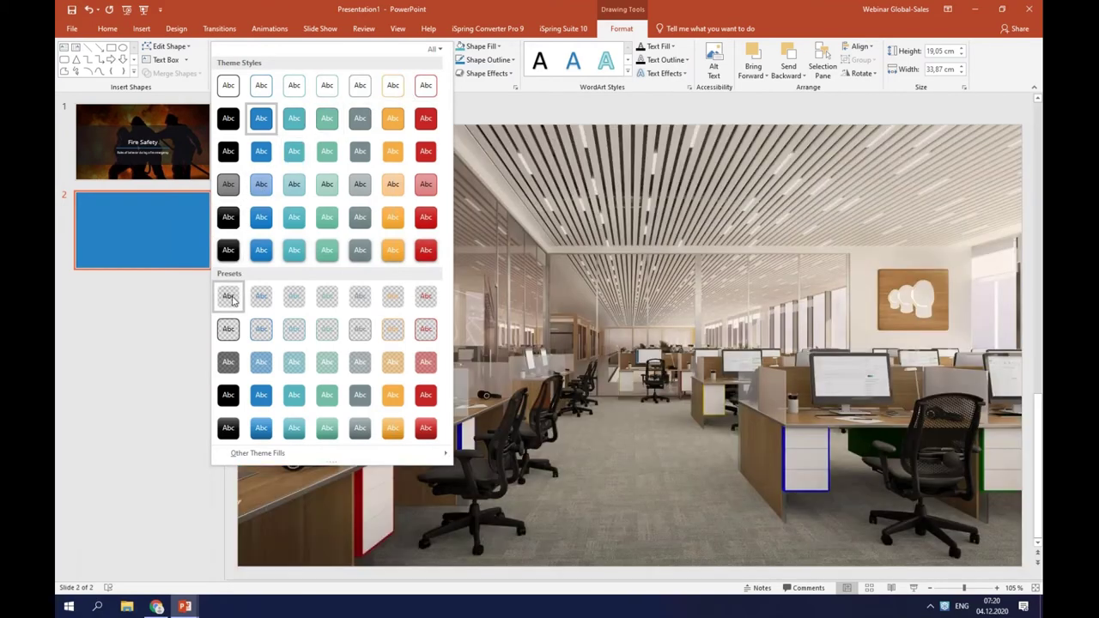
pyautogui.click(232, 298)
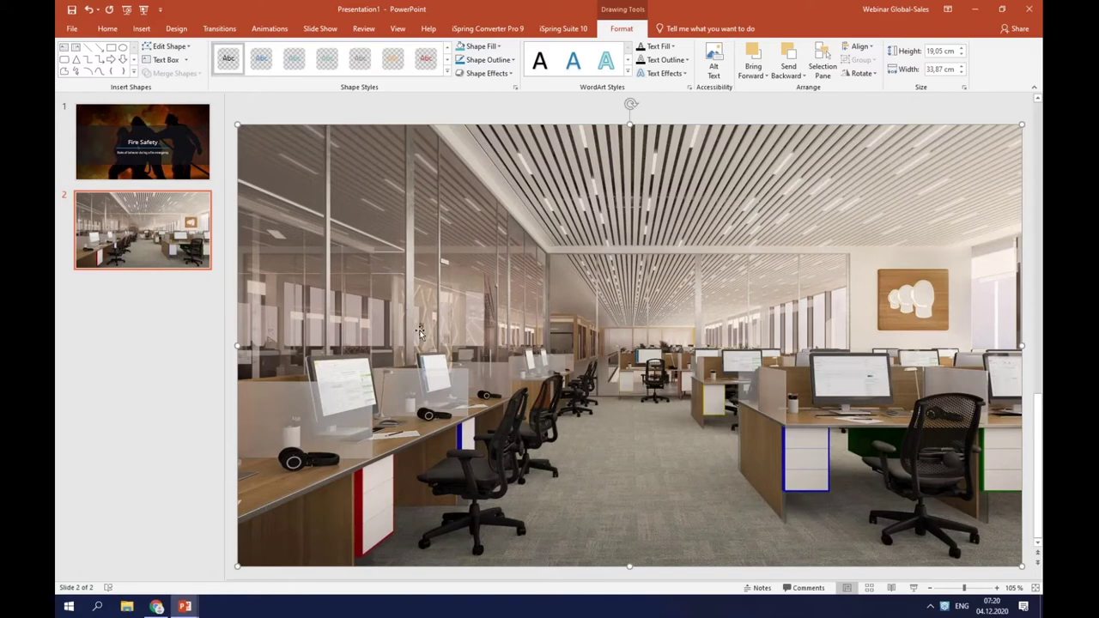
pyautogui.click(494, 50)
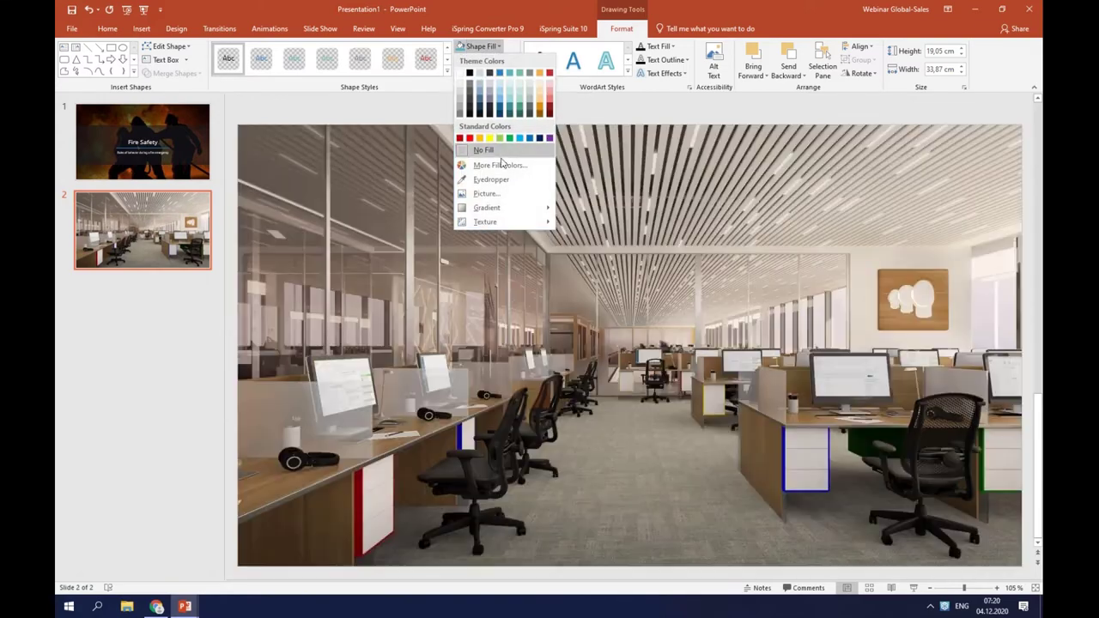
pyautogui.click(501, 165)
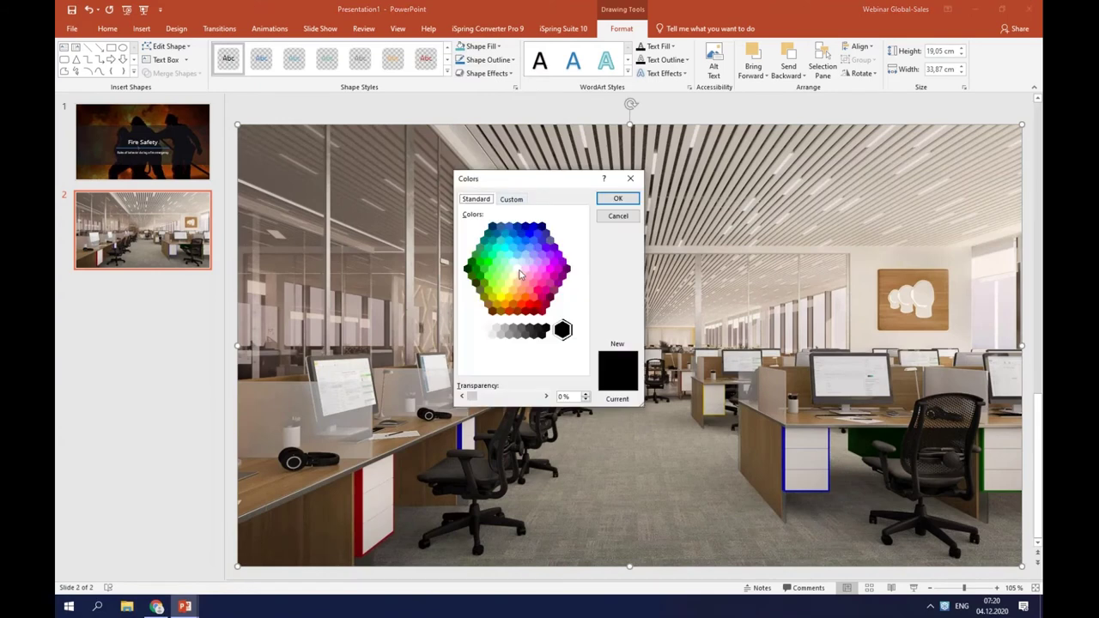
pyautogui.click(518, 269)
pyautogui.moveTo(564, 397); pyautogui.dragTo(557, 398)
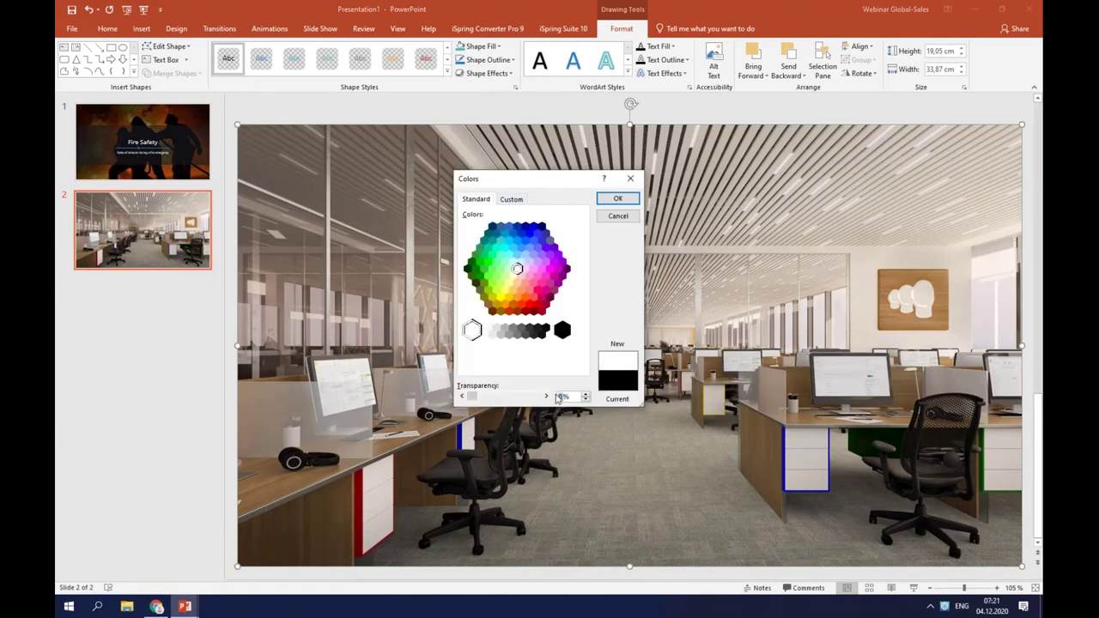
pyautogui.write('32')
pyautogui.click(617, 200)
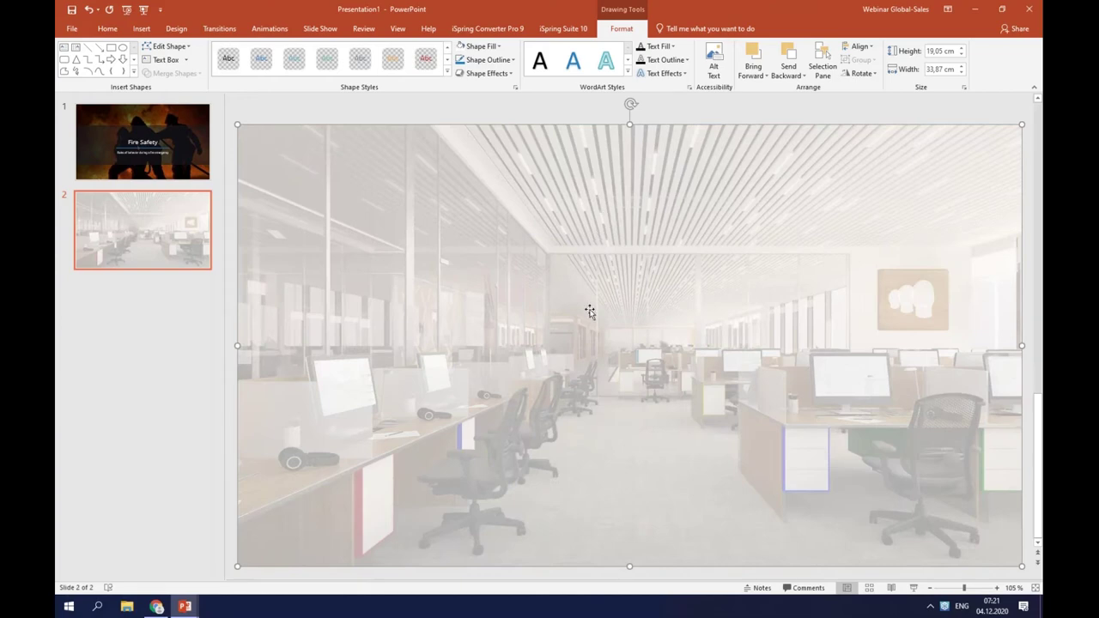
pyautogui.click(554, 30)
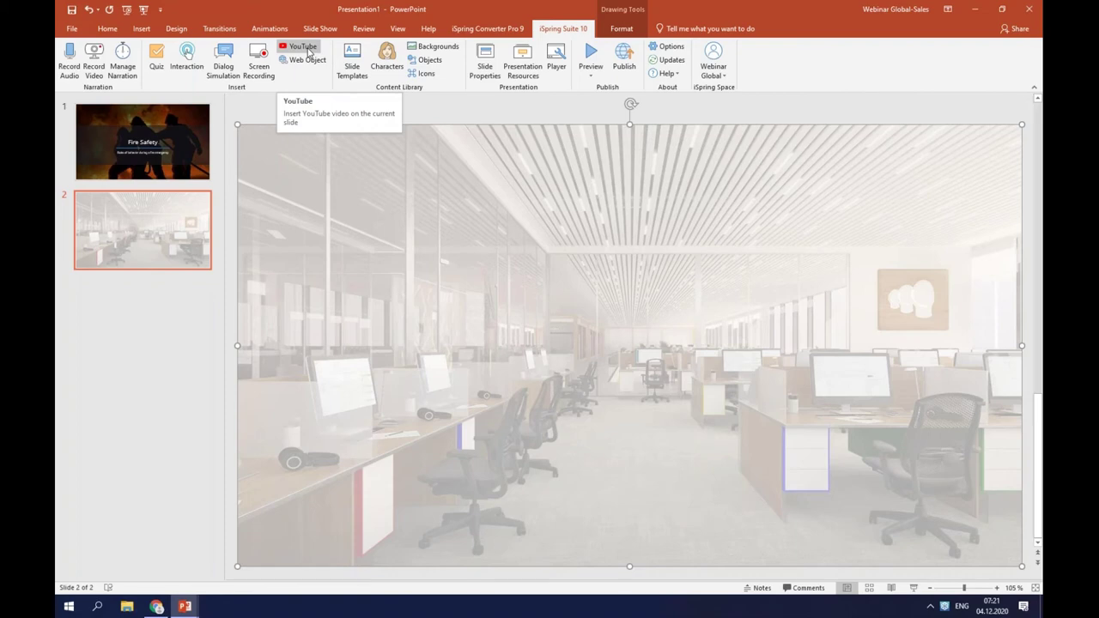
pyautogui.click(309, 51)
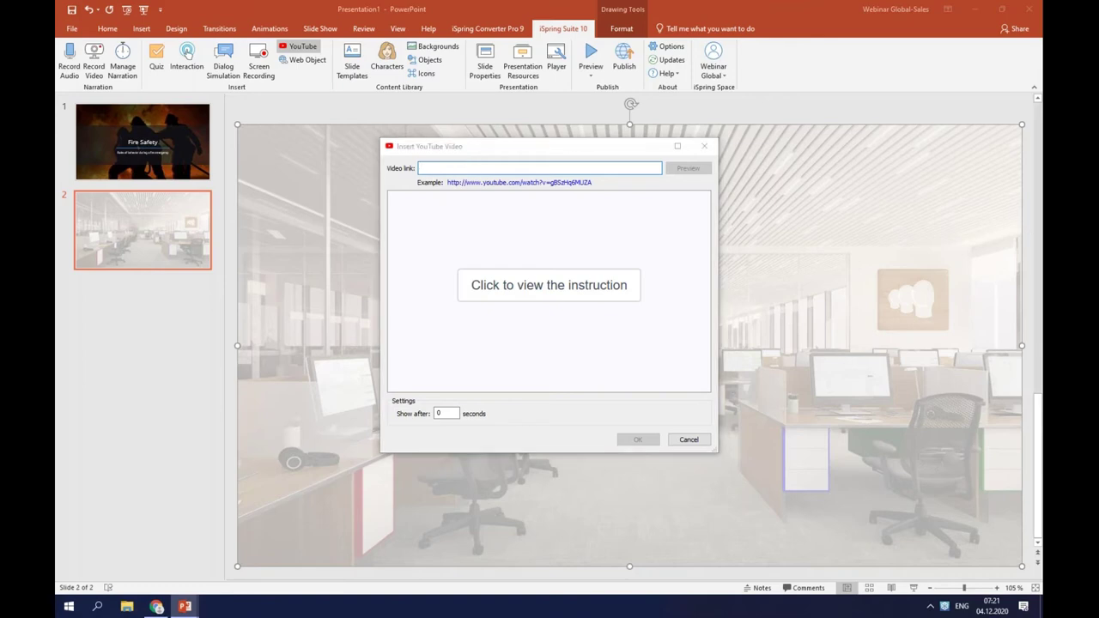
pyautogui.click(444, 166)
pyautogui.write('https://youtu.be/cFsSlpEteog')
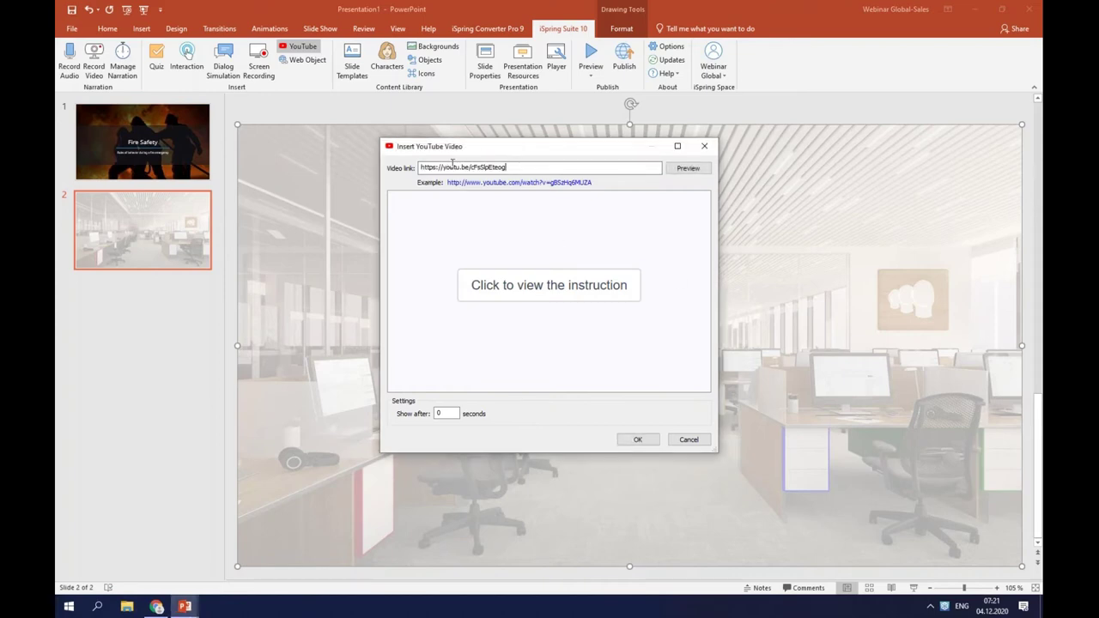
pyautogui.click(683, 169)
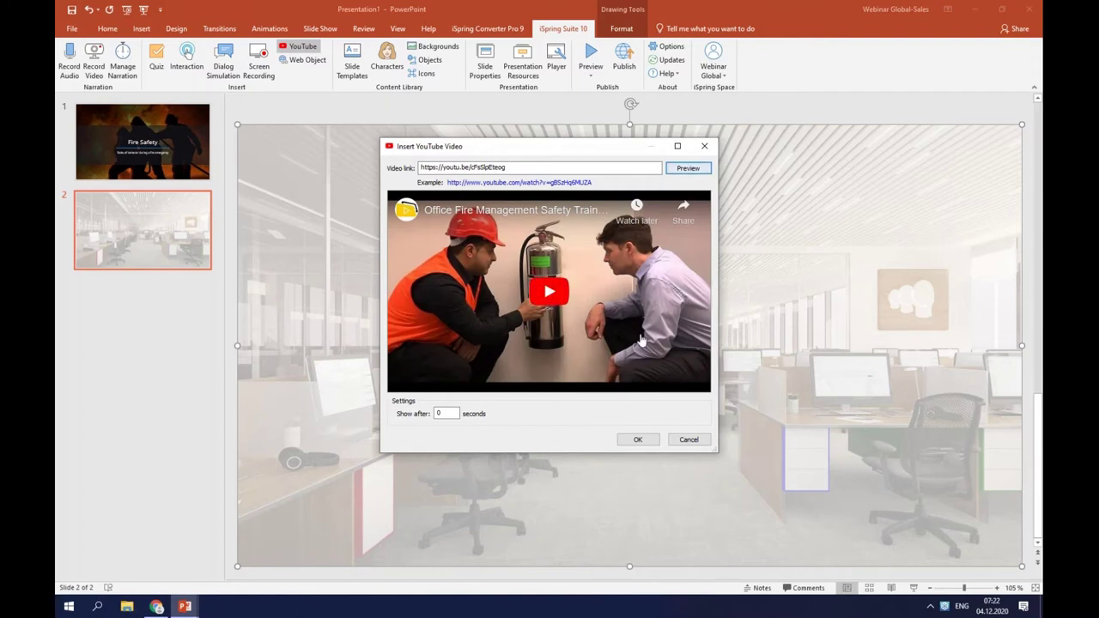
pyautogui.click(636, 441)
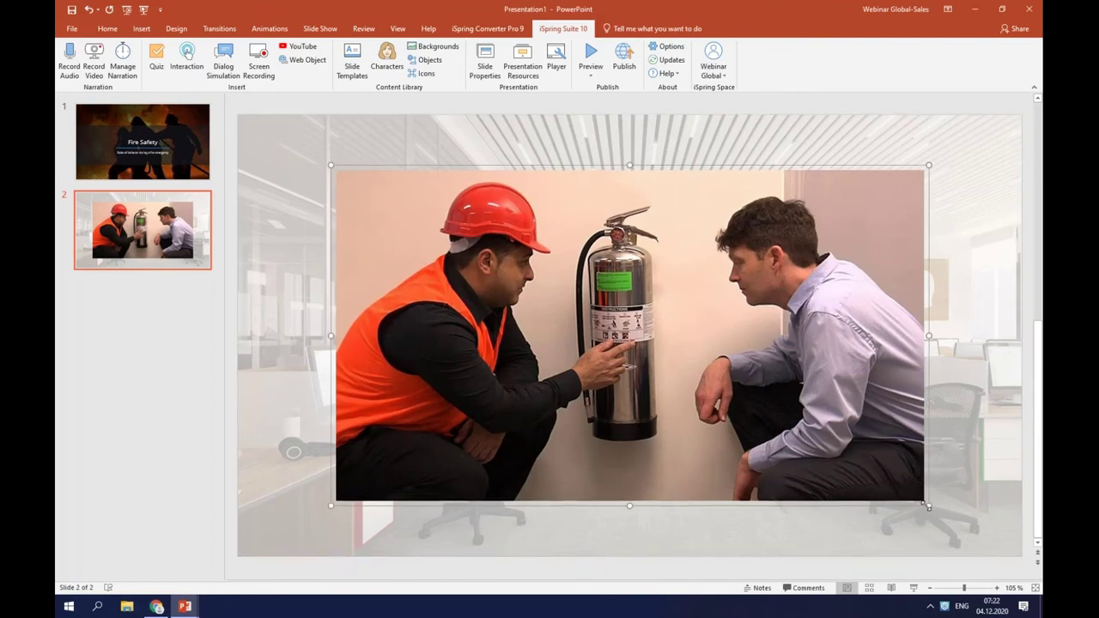
pyautogui.moveTo(926, 505); pyautogui.dragTo(586, 313)
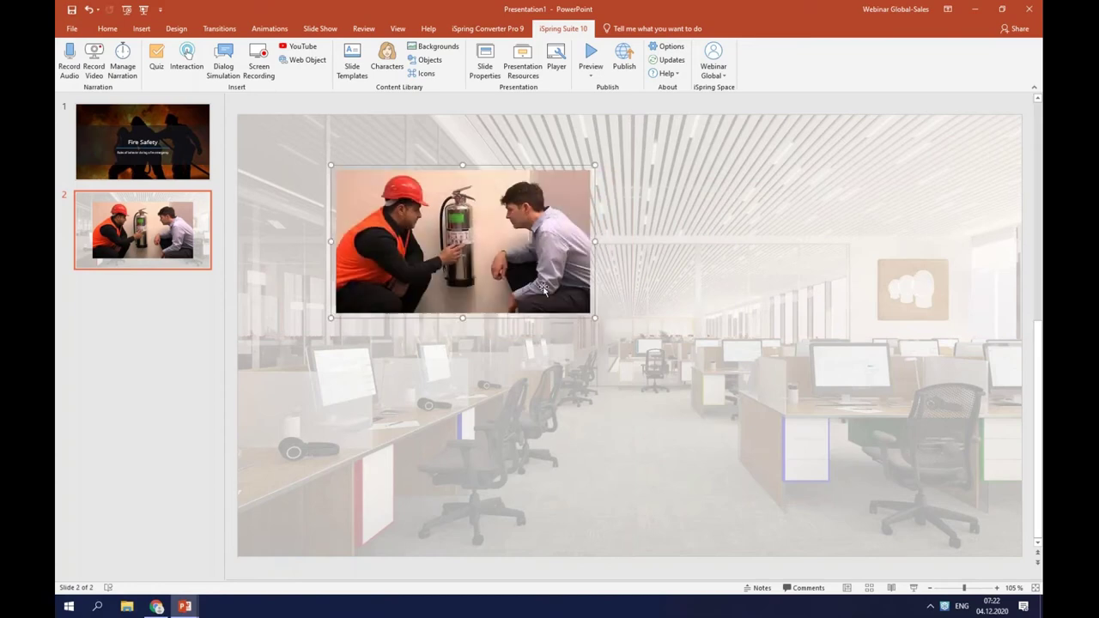
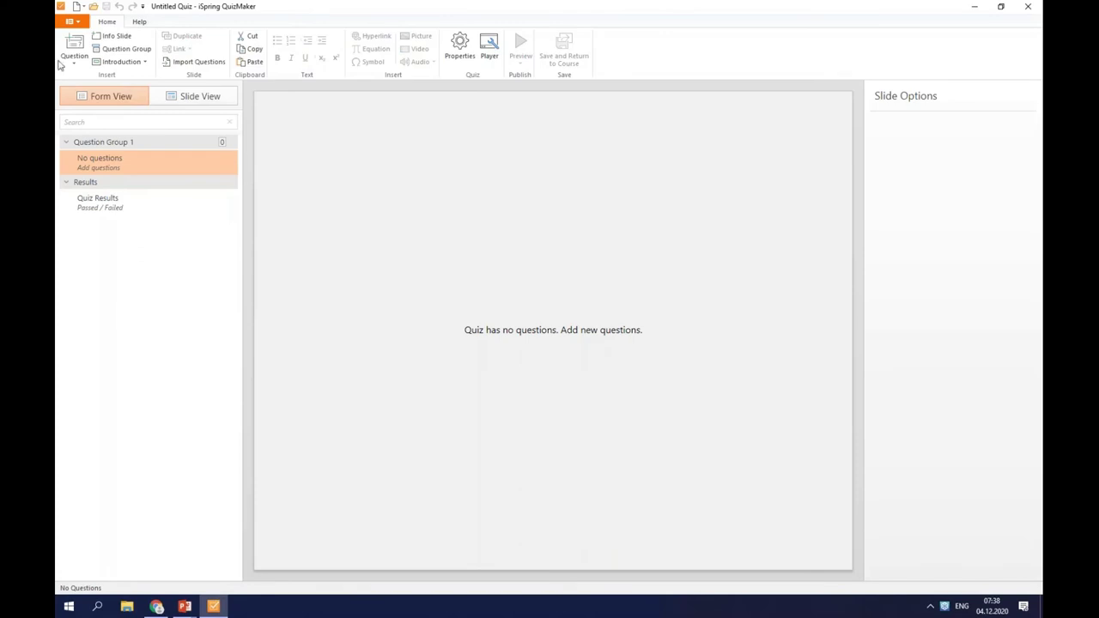
# - Switch the quiz to Slide View and add a Sequence question to Question Group 1
pyautogui.click(71, 58)
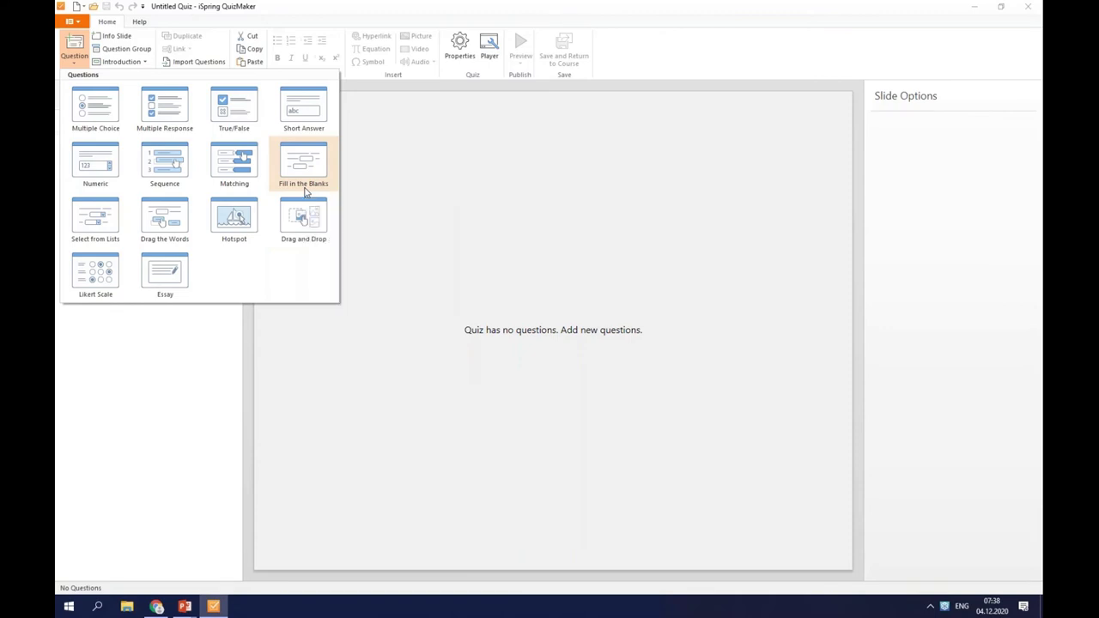
pyautogui.click(221, 400)
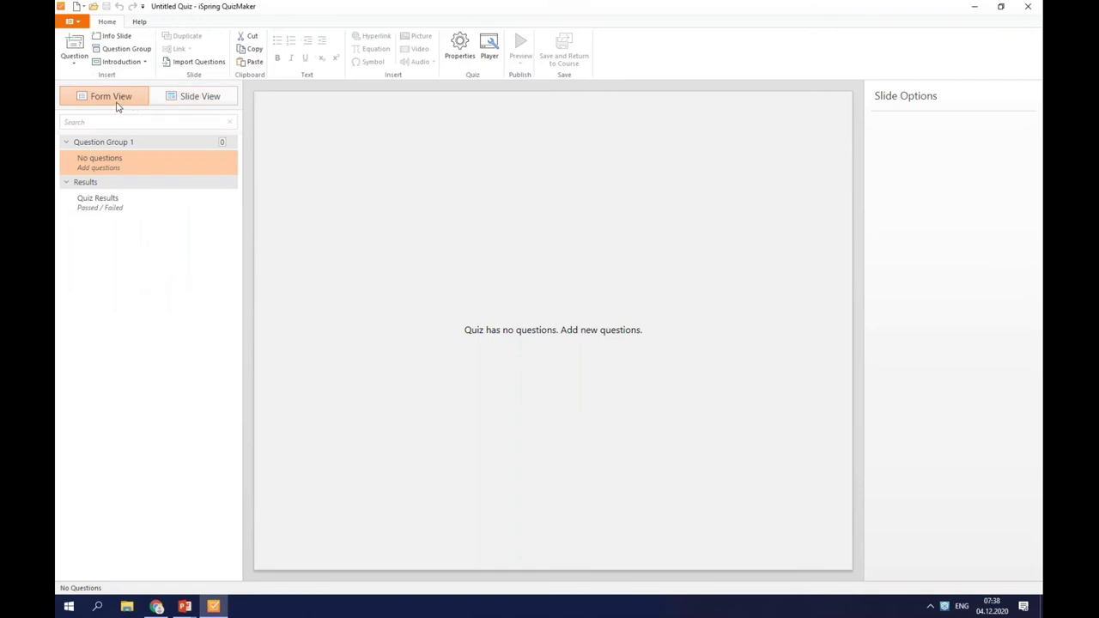
pyautogui.click(183, 96)
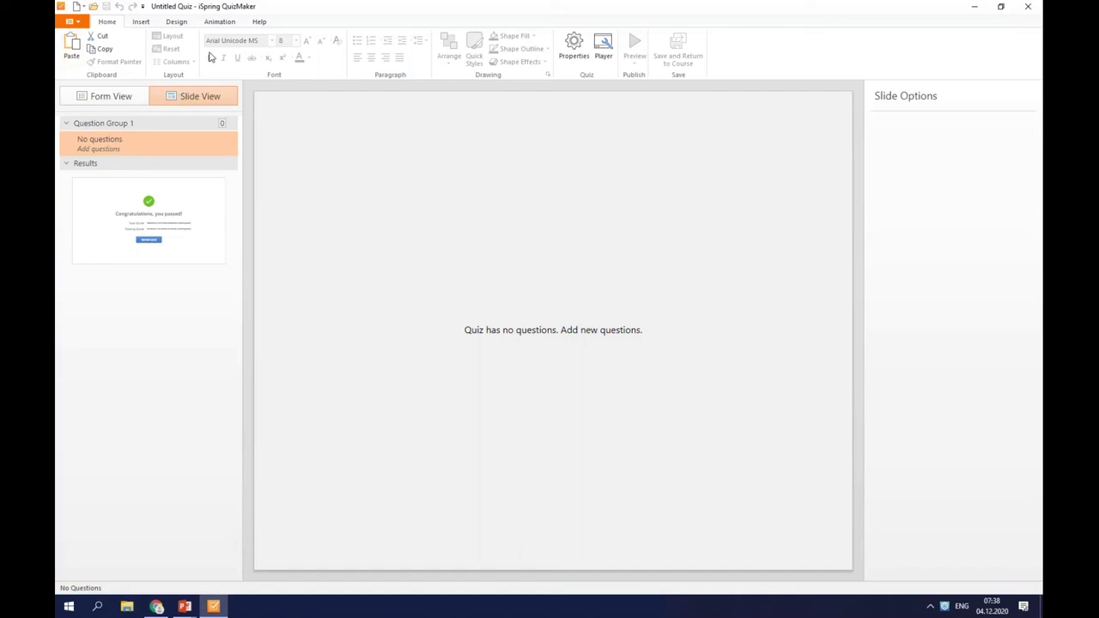
pyautogui.click(144, 24)
pyautogui.click(75, 62)
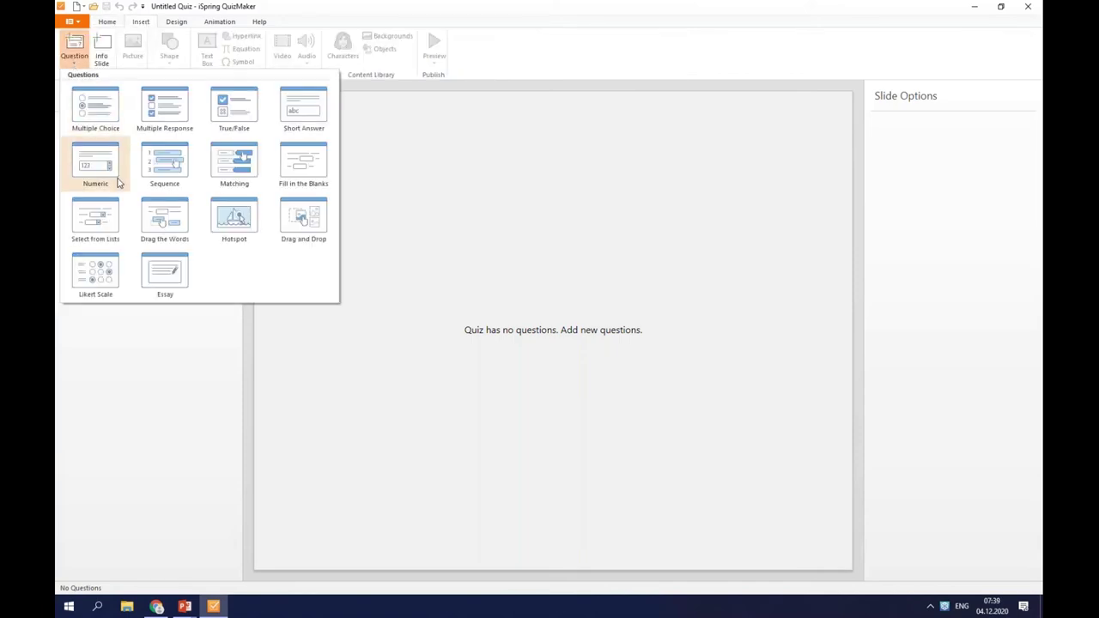
pyautogui.click(151, 177)
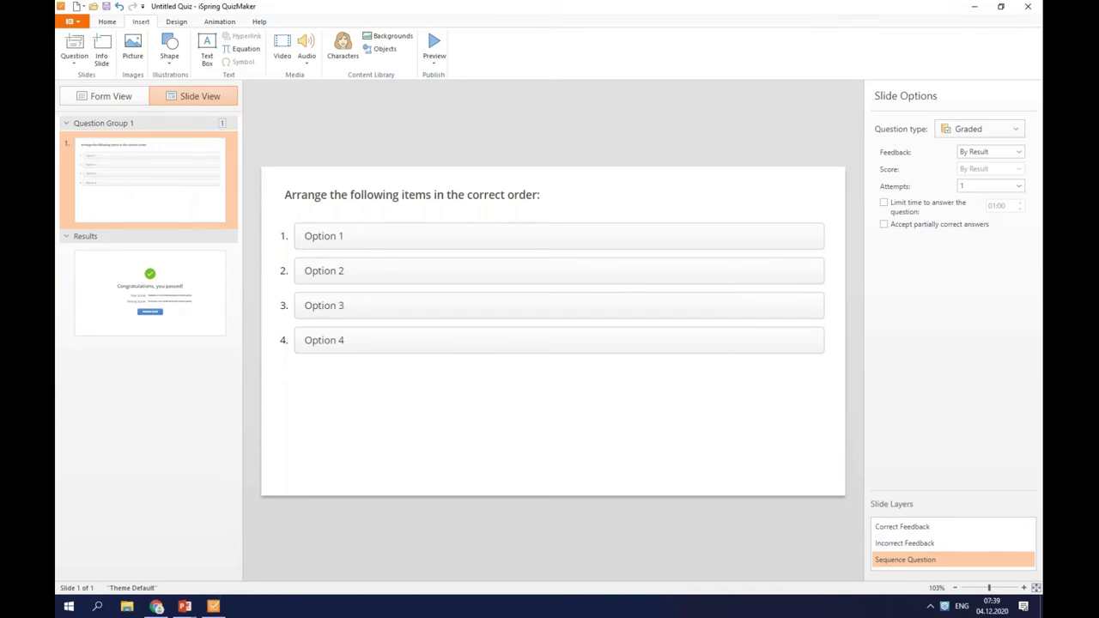
# - Replace the question text with the scenario from "The workday is in full swing." to "(Place your actions in correct order)", removing trailing blank lines
pyautogui.click(449, 201)
pyautogui.moveTo(539, 195); pyautogui.dragTo(484, 195)
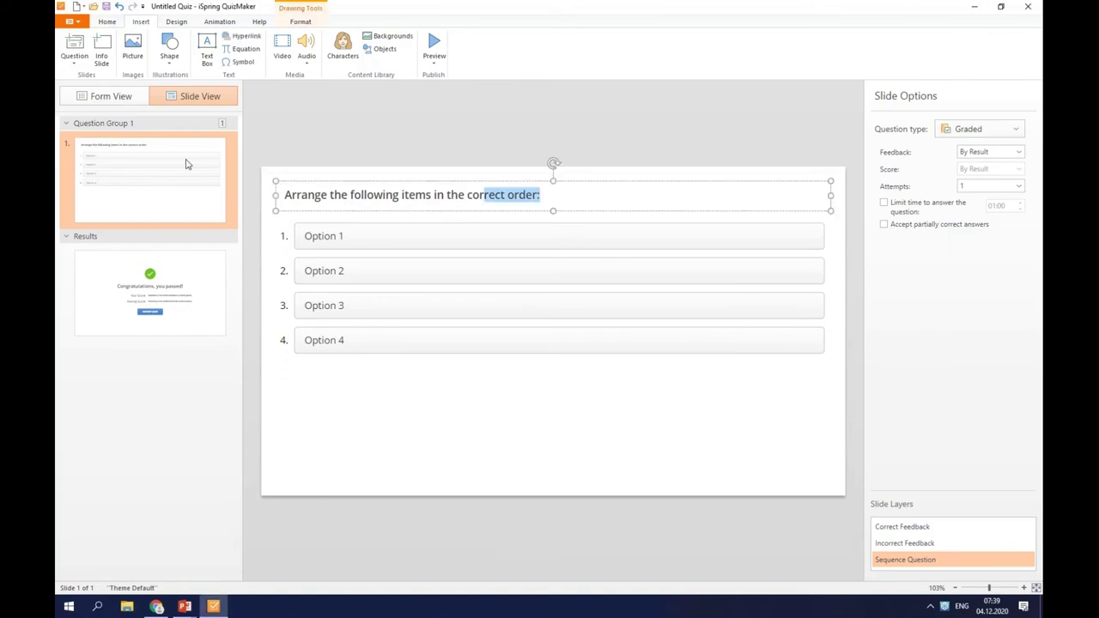
pyautogui.keyDown('shift'); pyautogui.click(284, 194); pyautogui.keyUp('shift')
pyautogui.write('The workday is in full swing. You’re in a room on the 4th floor.   All of a sudden, you hear an alert warning. You look out of the room and smell something burning.   What should you do? (Place your actions in correct order)')
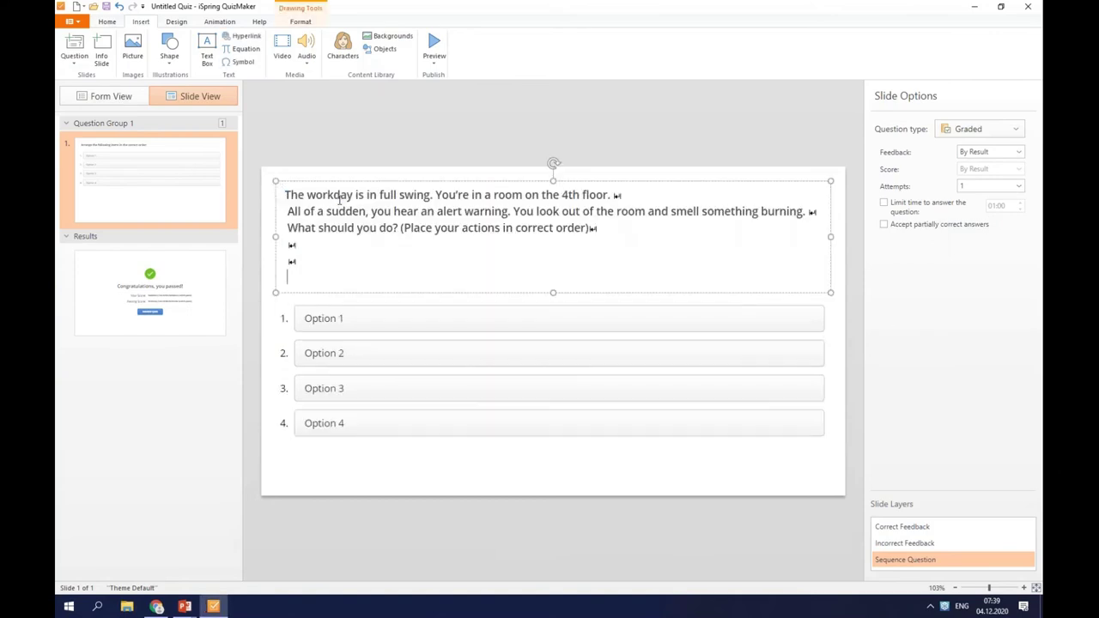
pyautogui.press('BackSpace')
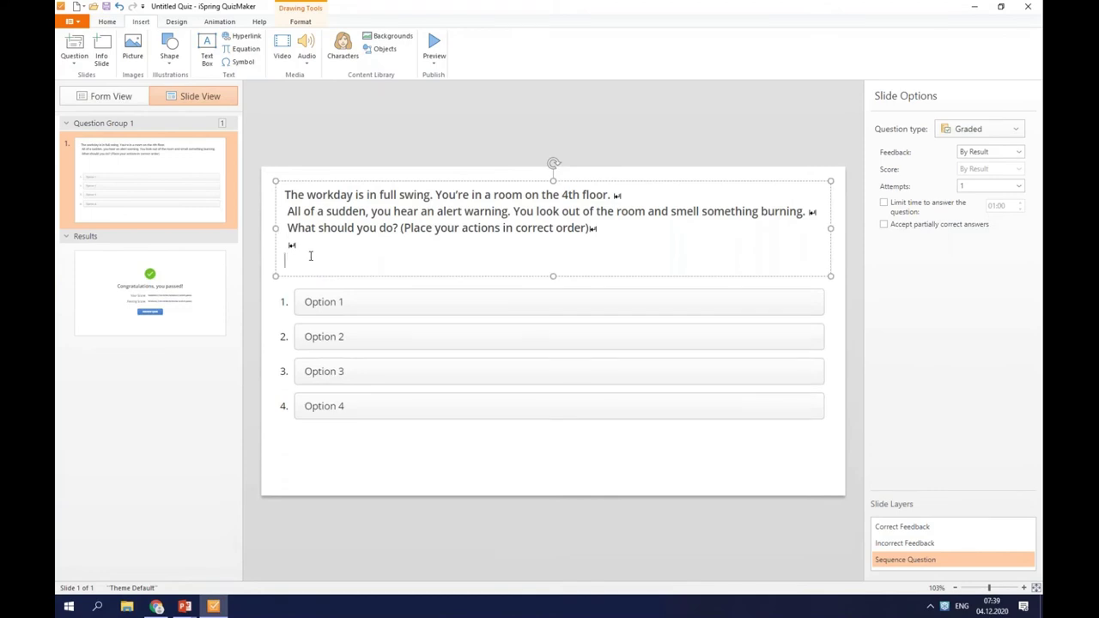
pyautogui.press('BackSpace')
pyautogui.press('BackSpace')
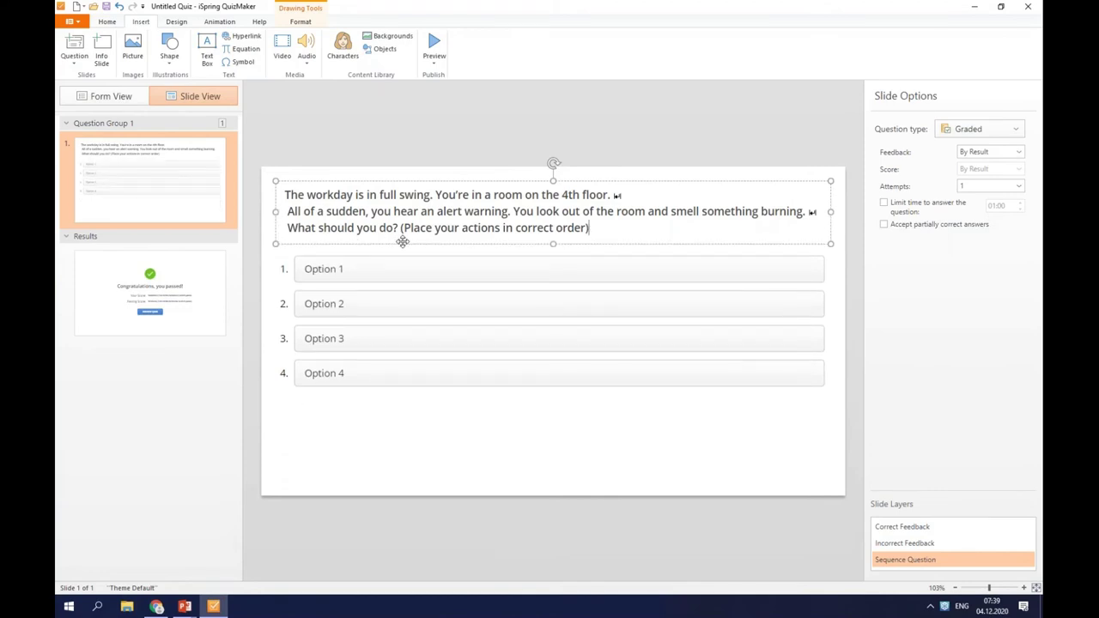
pyautogui.click(319, 433)
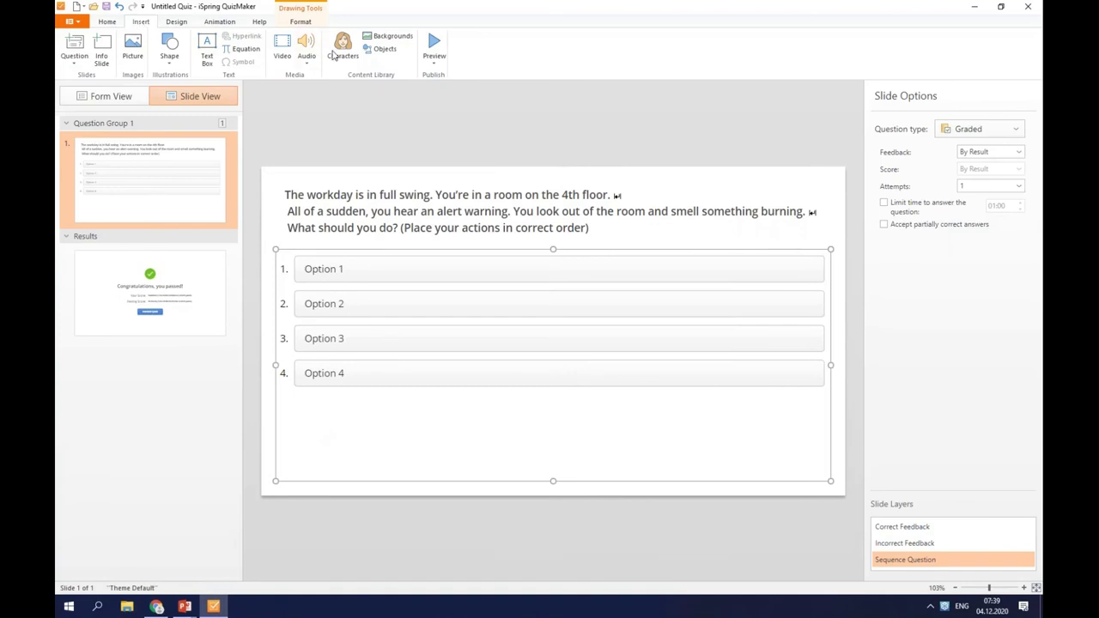
# - Insert the Meeting room background with the glass partition and wooden floor from the Offices category of the Content Library
pyautogui.click(383, 39)
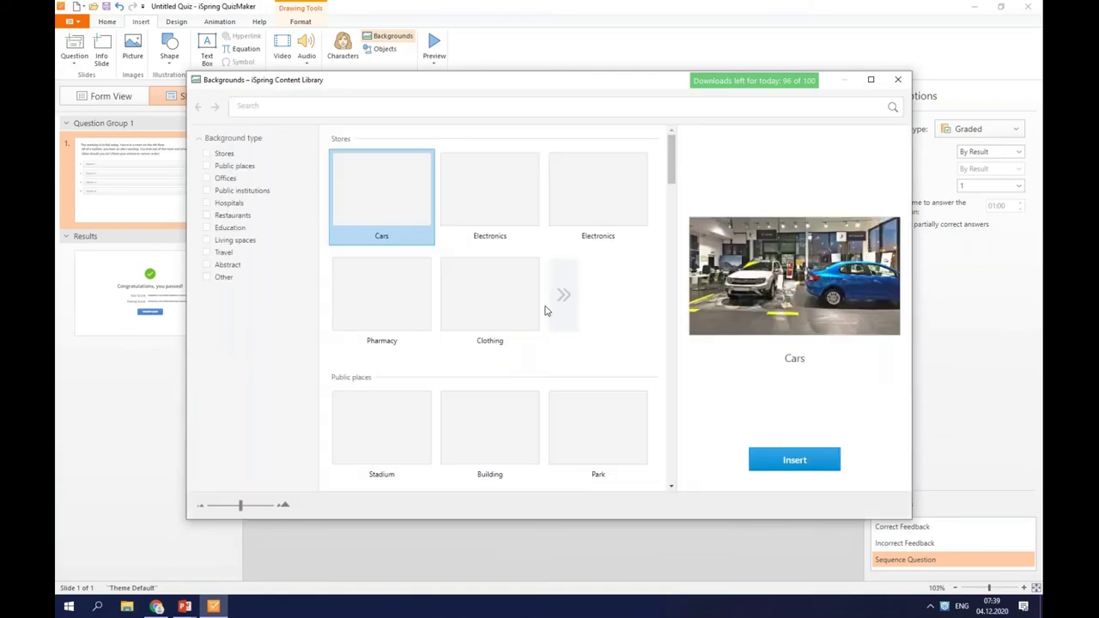
pyautogui.click(225, 178)
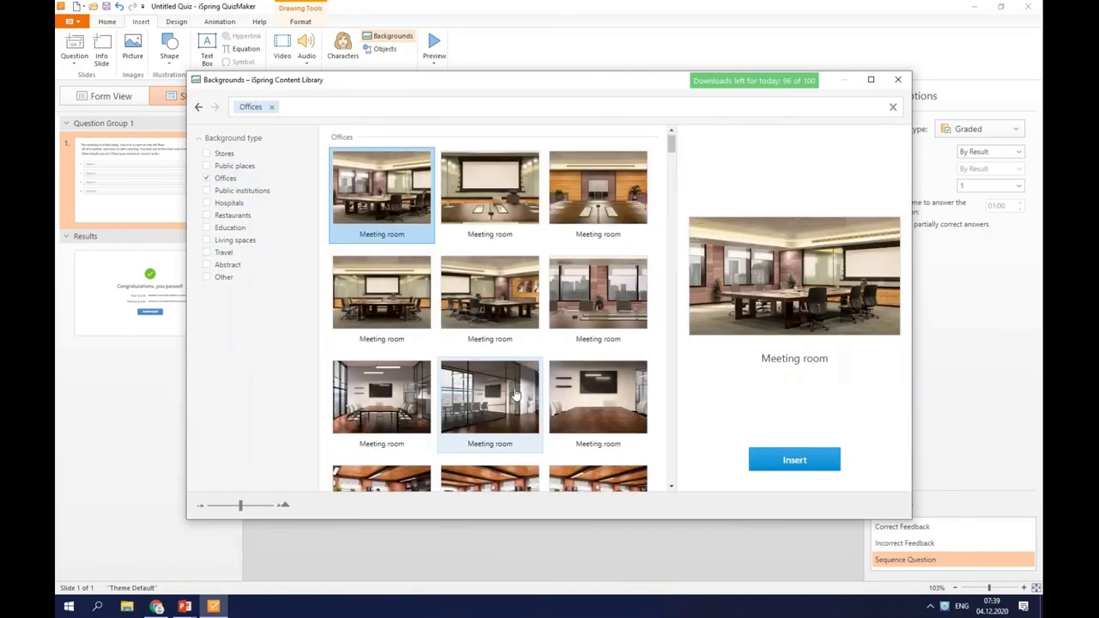
pyautogui.scroll(-8, 506, 368)
pyautogui.scroll(-8, 515, 394)
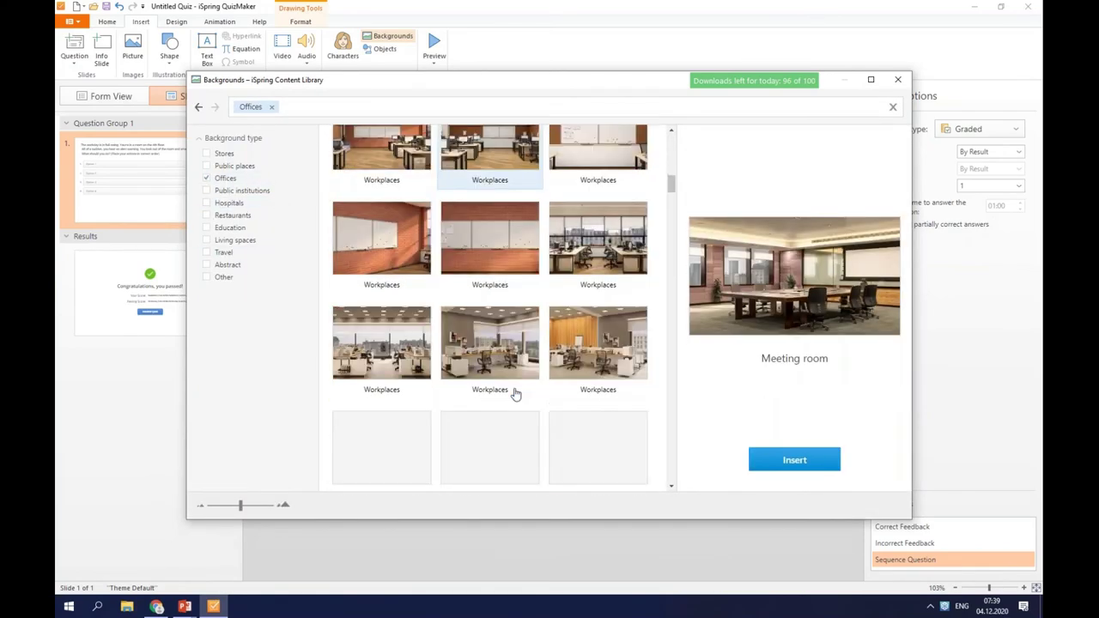
pyautogui.scroll(-10, 489, 387)
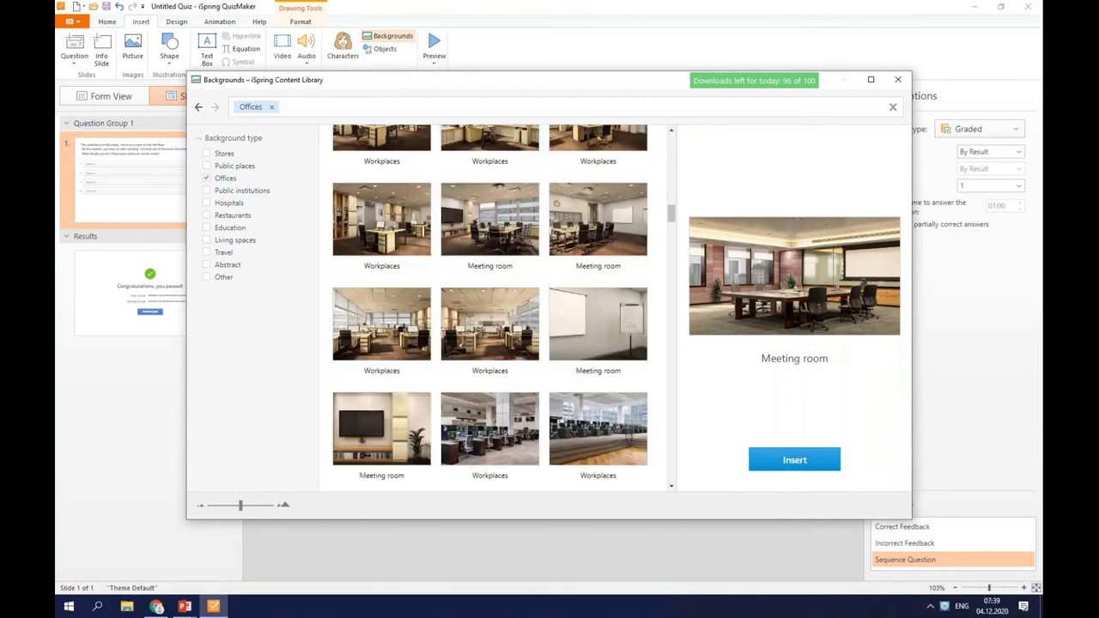
pyautogui.scroll(-10, 490, 386)
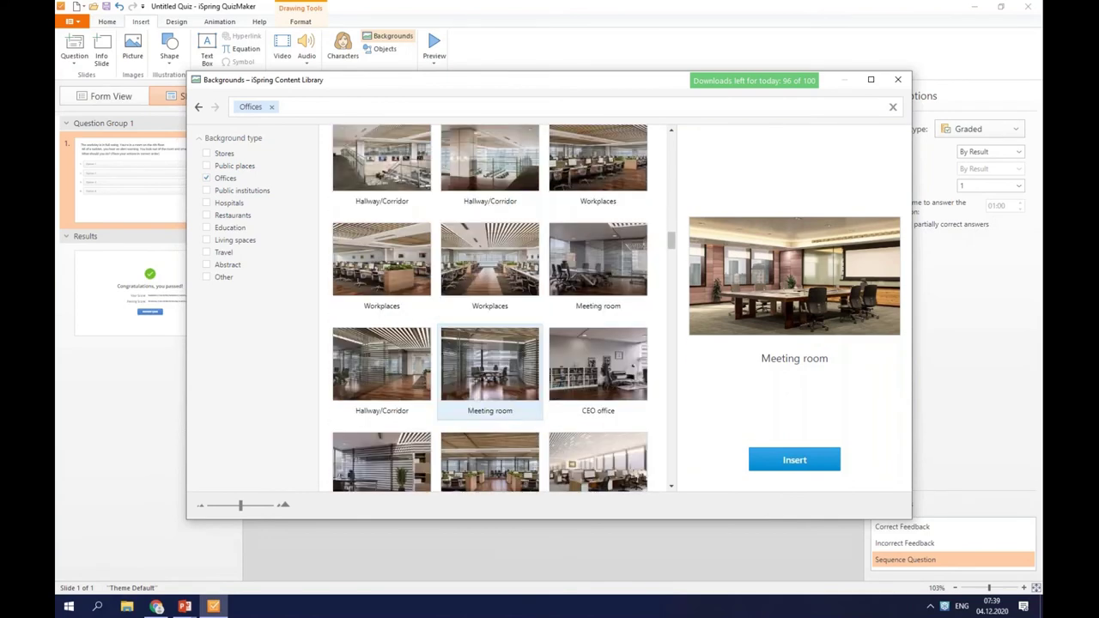
pyautogui.click(595, 283)
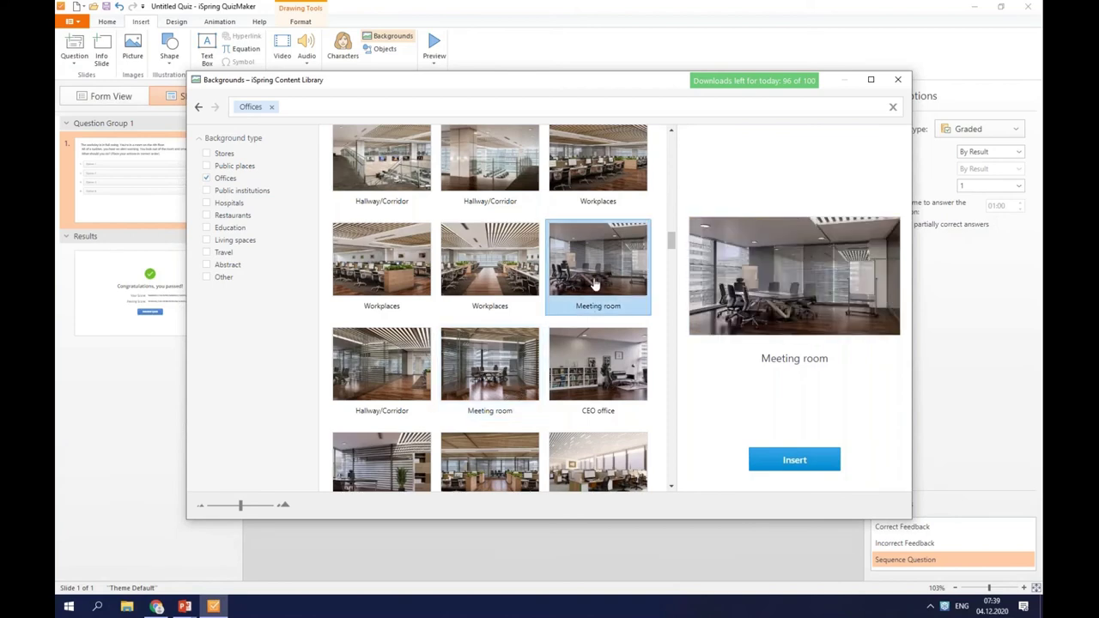
pyautogui.click(777, 460)
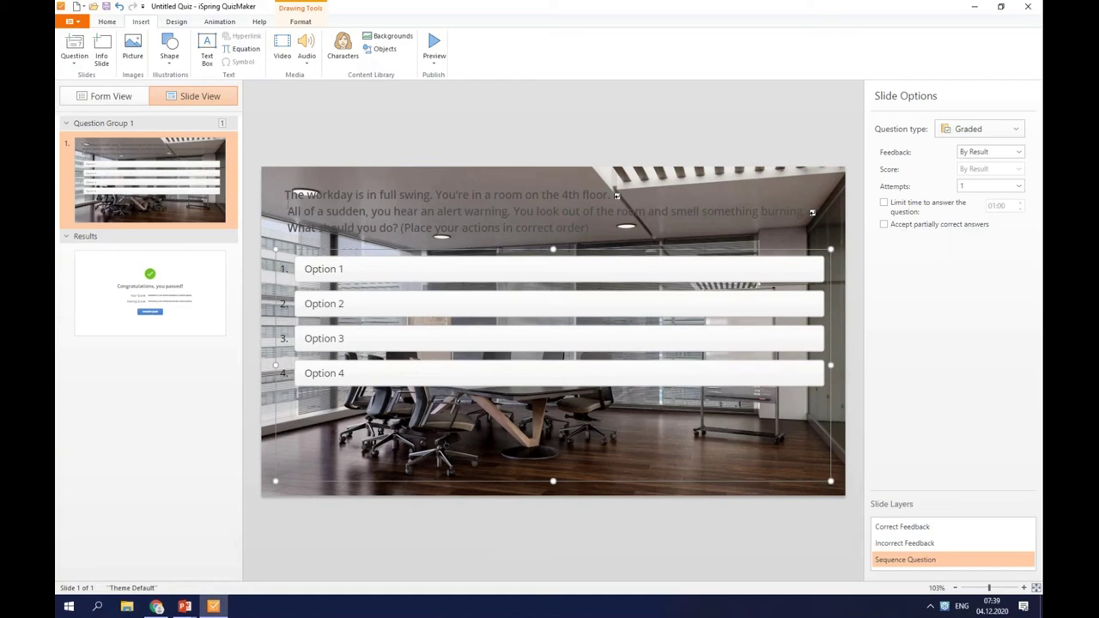
# - Draw a rectangle covering the question text area and apply the preset style with white fill and black outline
pyautogui.click(323, 182)
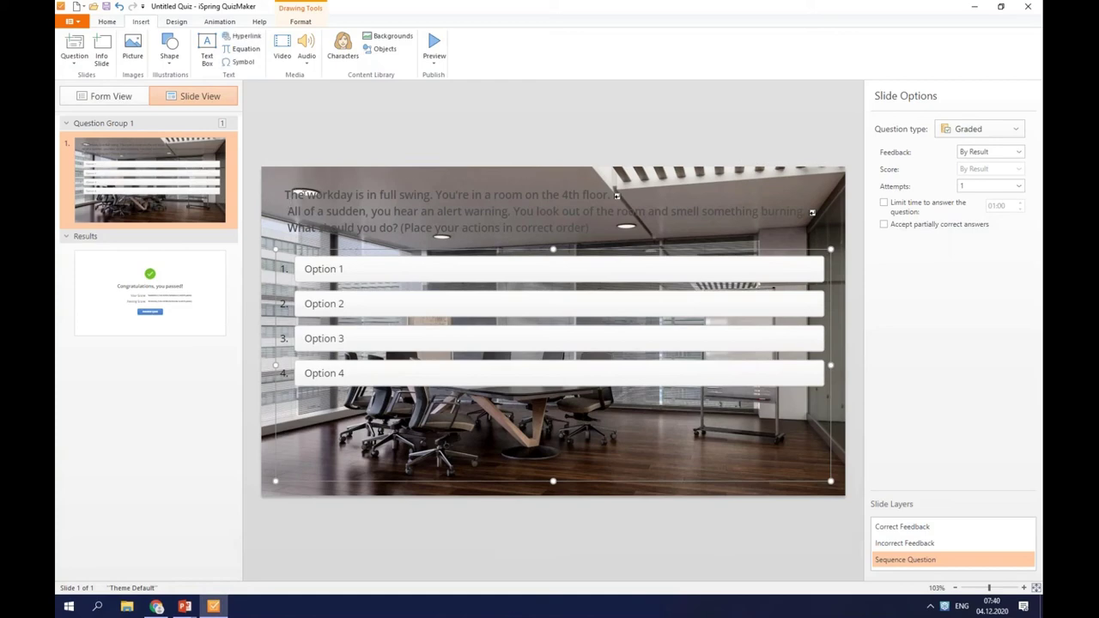
pyautogui.click(172, 56)
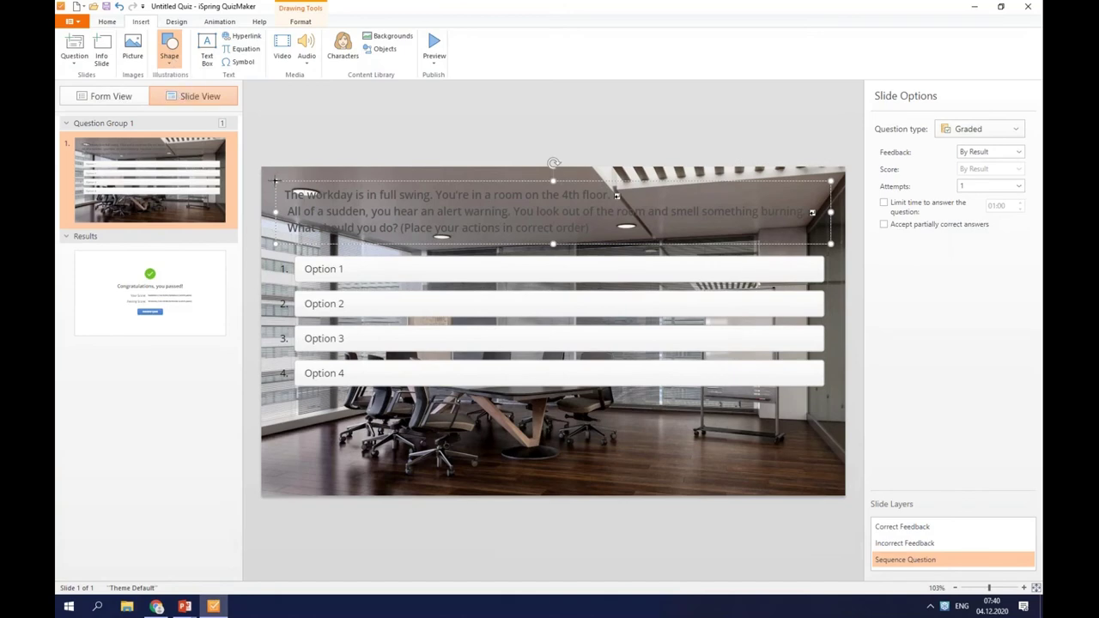
pyautogui.moveTo(275, 180); pyautogui.dragTo(835, 247)
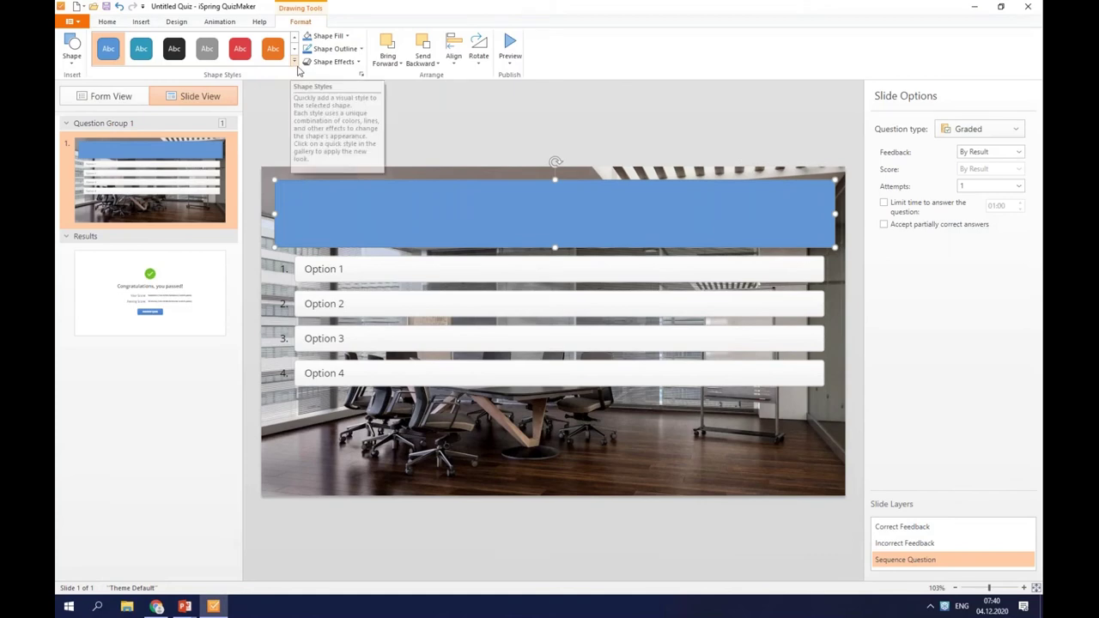
pyautogui.click(294, 61)
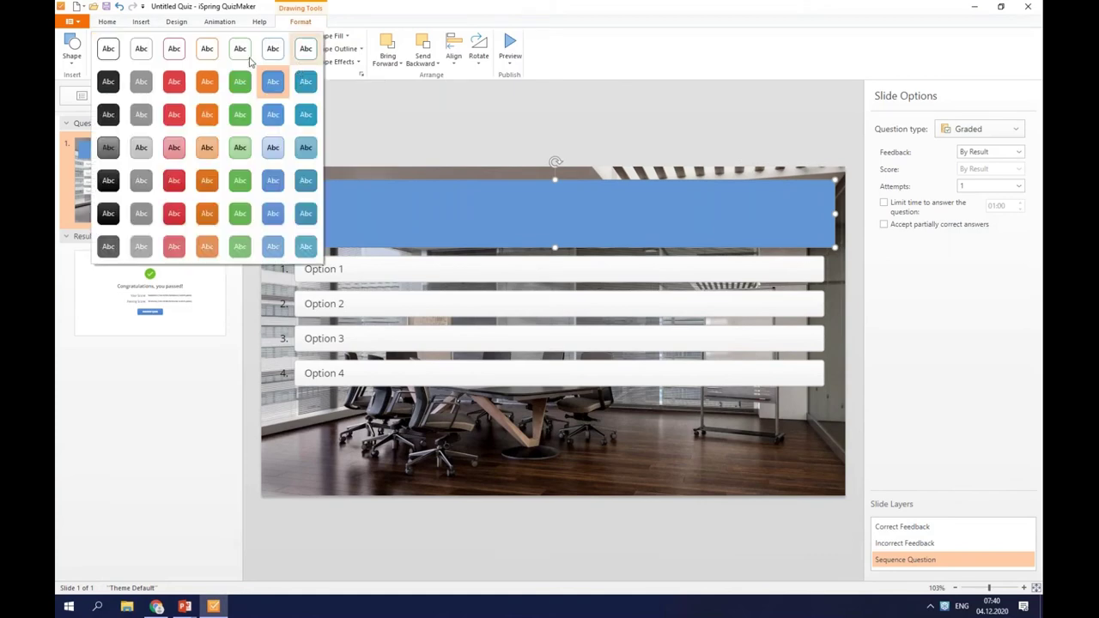
pyautogui.click(116, 54)
# - Bring the question text to the front and position the white rectangle directly behind it
pyautogui.moveTo(388, 226); pyautogui.dragTo(388, 239)
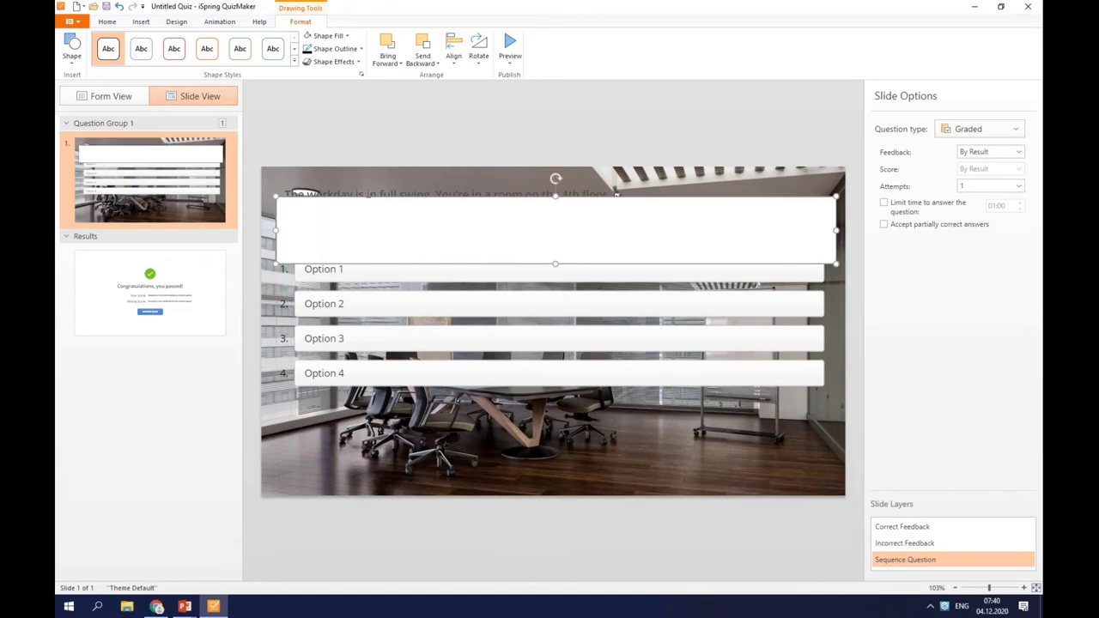
pyautogui.hotkey('ctrl', 'z')
pyautogui.rightClick(371, 184)
pyautogui.moveTo(445, 191)
pyautogui.click(503, 189)
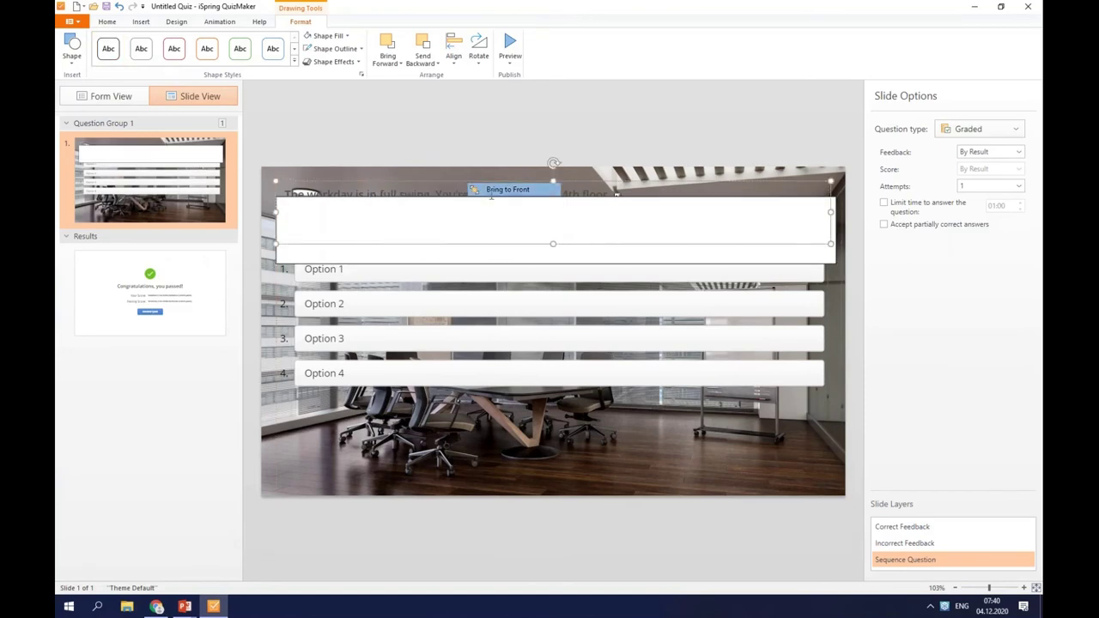
pyautogui.click(367, 240)
pyautogui.click(367, 238)
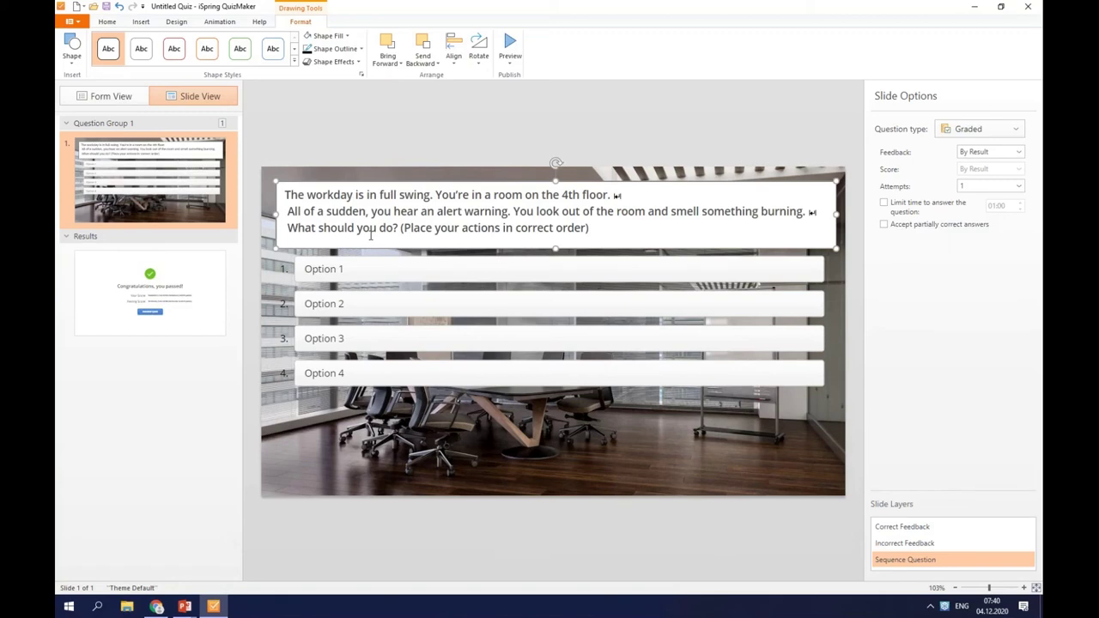
# - In Form View, set the first choice to "Look around and analyze what the danger is and where the fire exits are."
pyautogui.click(87, 99)
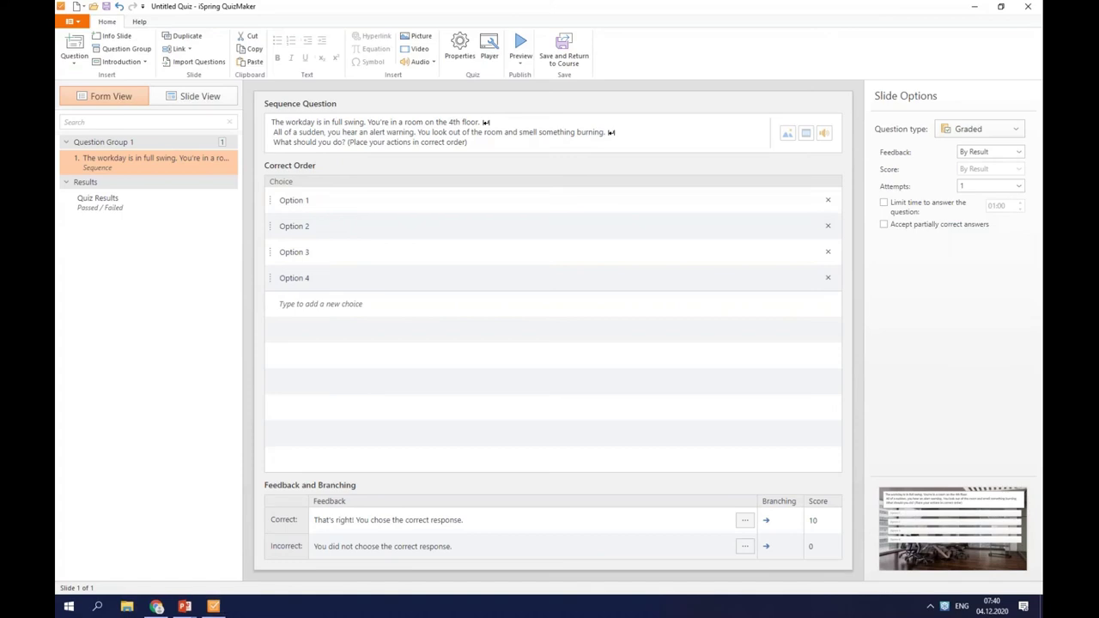
pyautogui.click(318, 198)
pyautogui.write('Look around and analyze what the danger is and where the fire exits are.')
# - Replace Option 2 with "Call 9-1-1 and tell the dispatcher the address and your personal data."
pyautogui.click(312, 226)
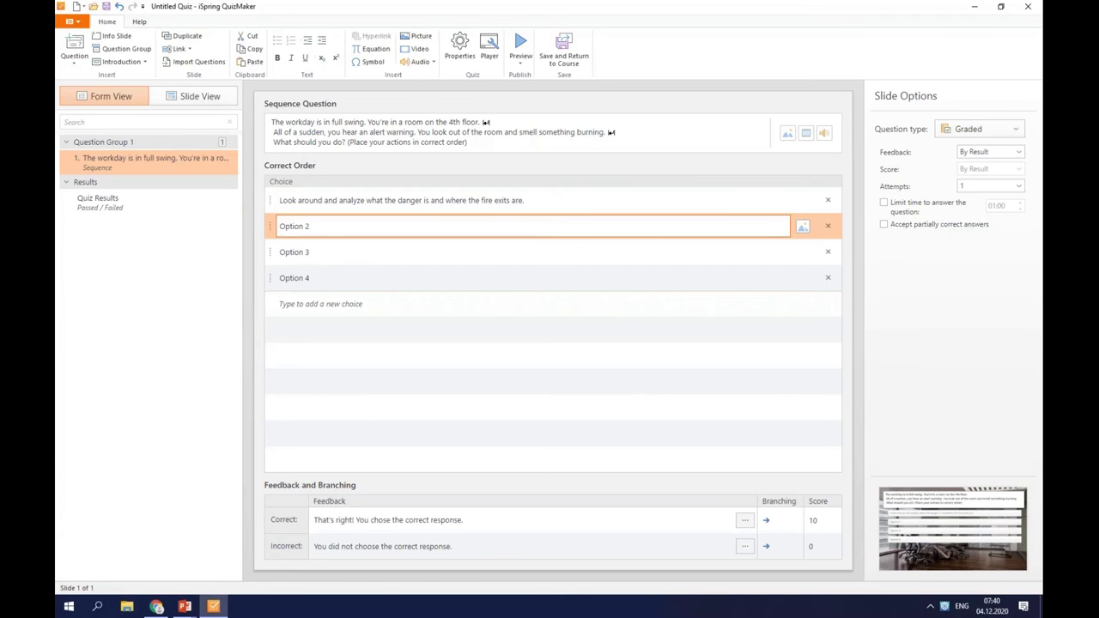
pyautogui.hotkey('alt', 'Tab')
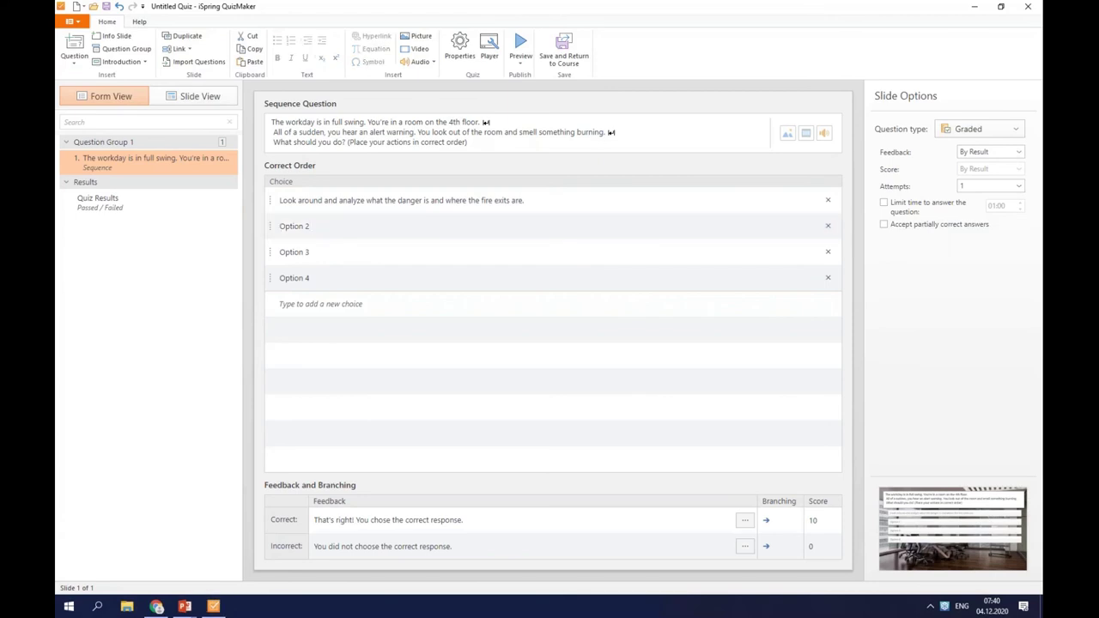
pyautogui.click(326, 223)
pyautogui.moveTo(326, 223); pyautogui.dragTo(287, 229)
pyautogui.write('Call 9-1-1 and tell the dispatcher the address and your personal data.')
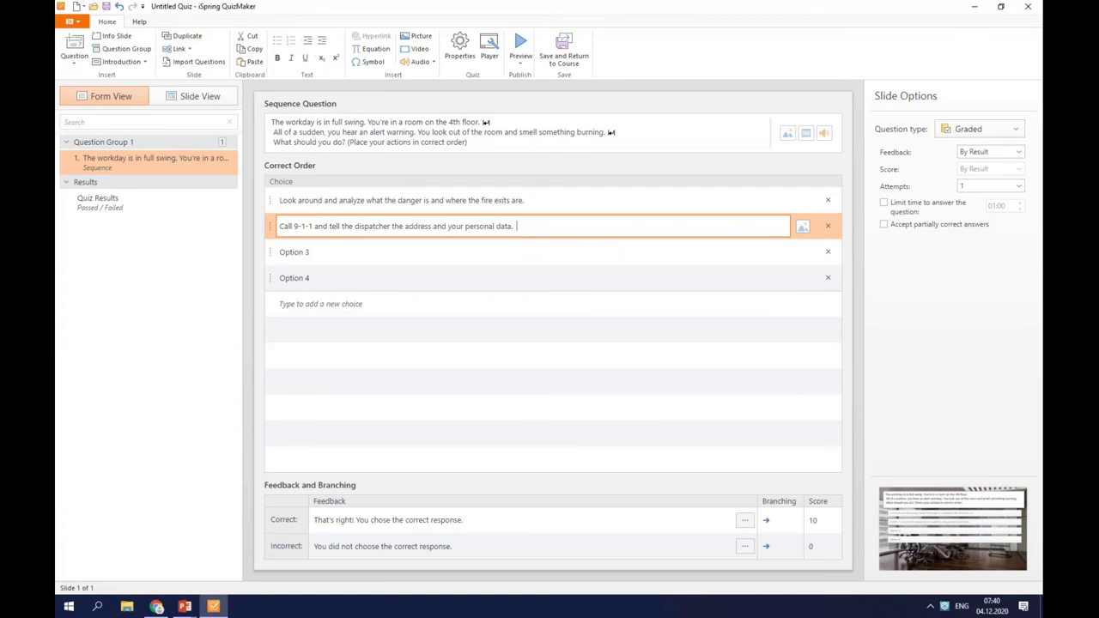
# - Replace Option 3 with "Get out of the room and follow the evacuation signs."
pyautogui.hotkey('alt', 'Tab')
pyautogui.click(298, 252)
pyautogui.write('Get out of the room and follow the evacuation signs.')
# - Replace Option 4 with "Initiate a headcount to find out if everyone has left the building."
pyautogui.click(298, 278)
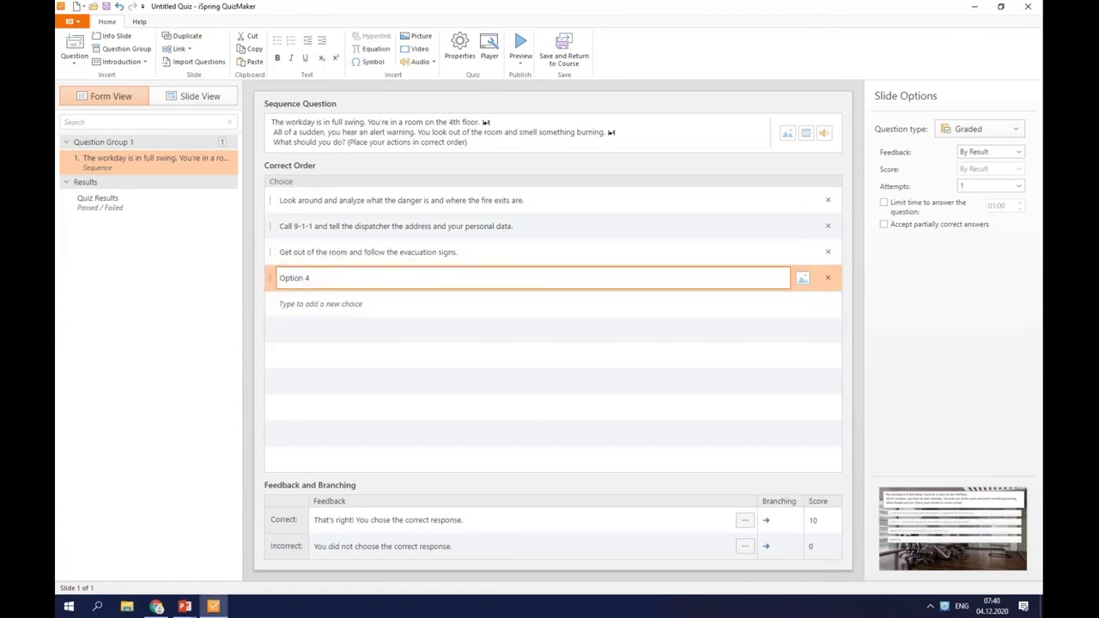
pyautogui.hotkey('alt', 'Tab')
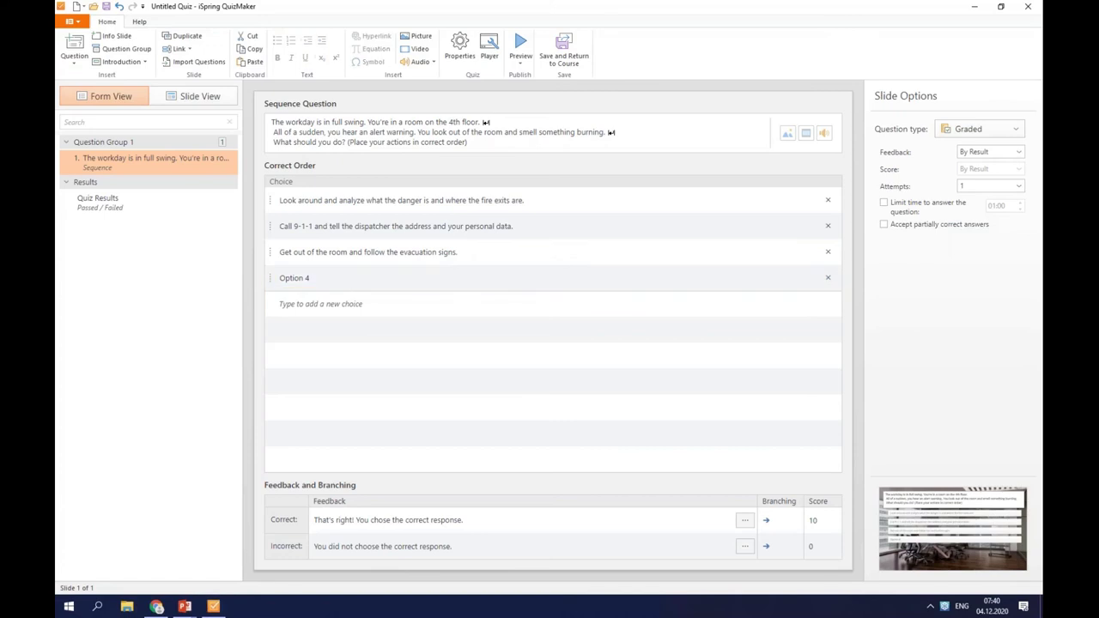
pyautogui.click(290, 277)
pyautogui.write('Initiate a headcount to find out if everyone has left the building.')
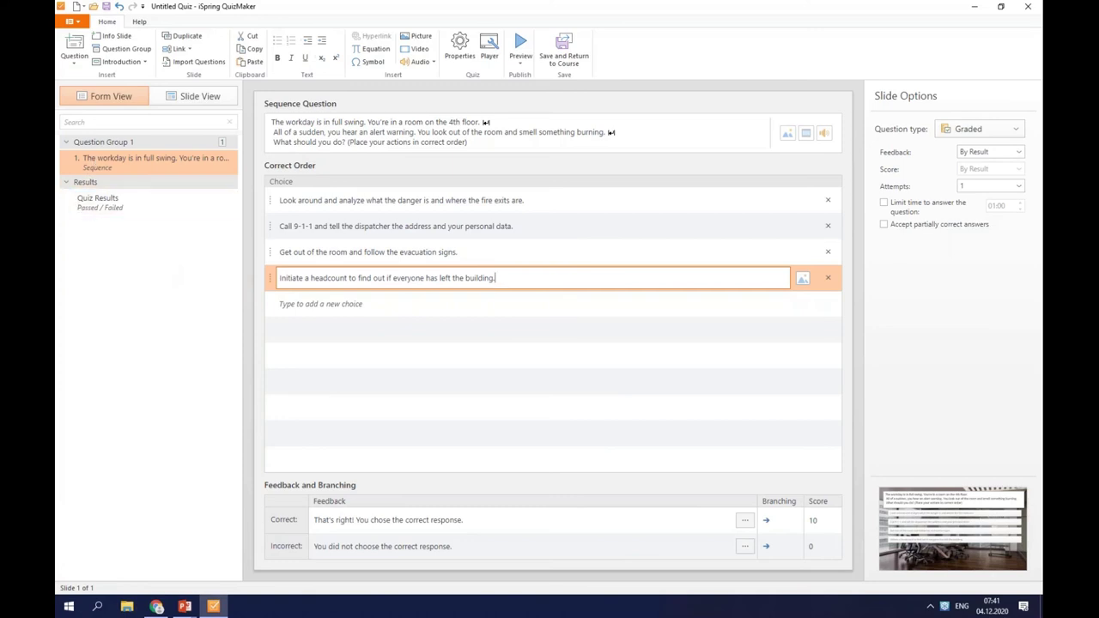
# - Add a Hotspot question and set its text to "Identify and mark fire safety rules violations"
pyautogui.click(74, 47)
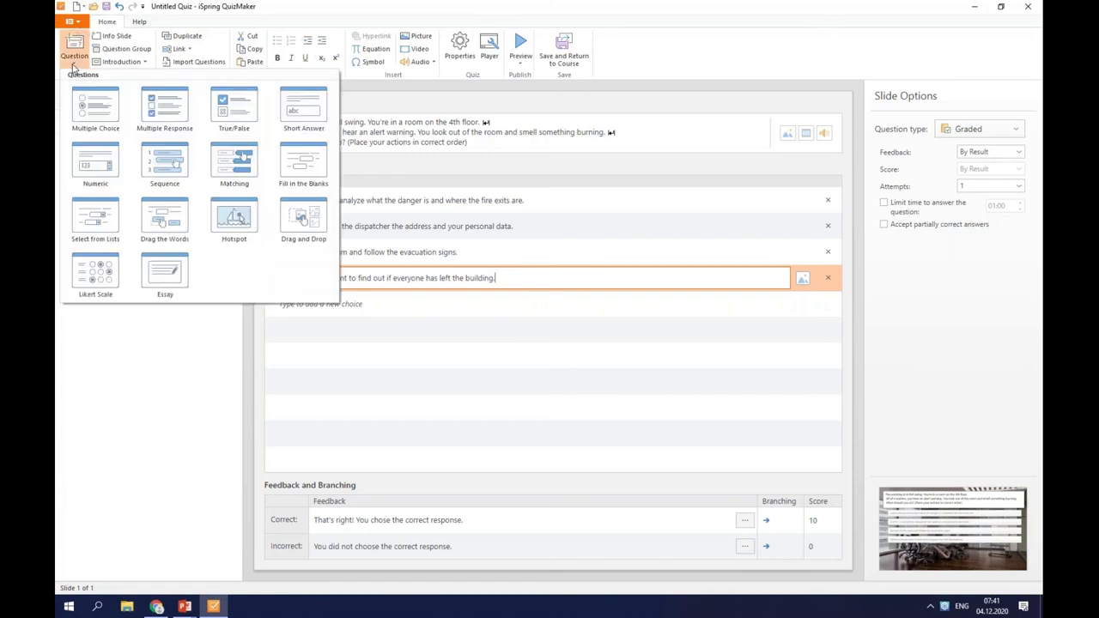
pyautogui.click(225, 216)
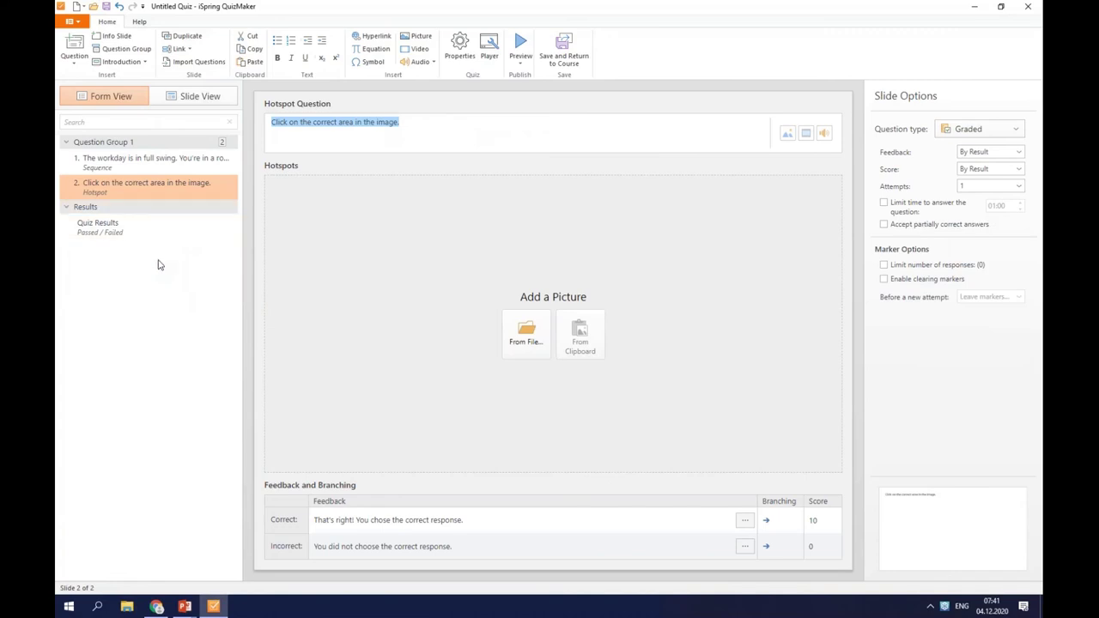
pyautogui.click(307, 126)
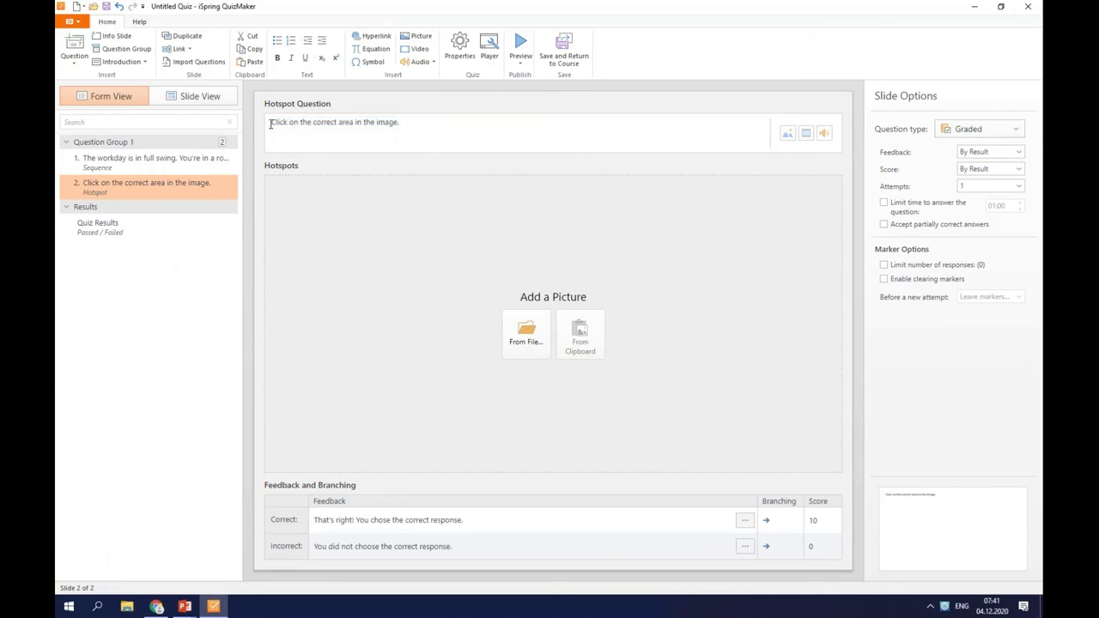
pyautogui.moveTo(271, 122); pyautogui.dragTo(405, 124)
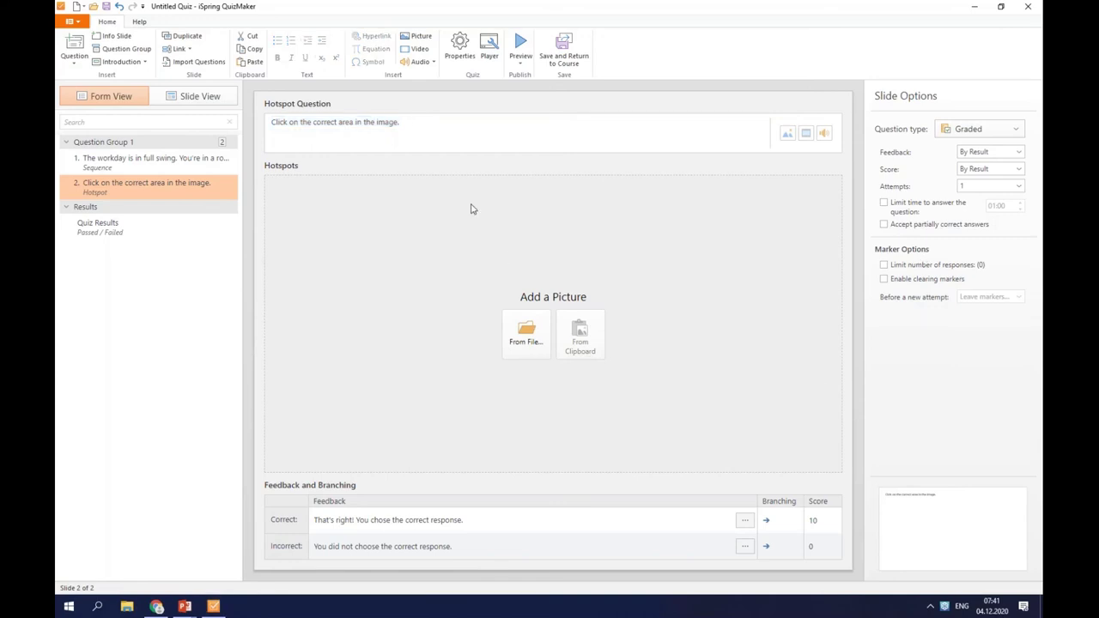
pyautogui.moveTo(413, 122); pyautogui.dragTo(264, 127)
pyautogui.write('Identify and mark fire safety rules violations')
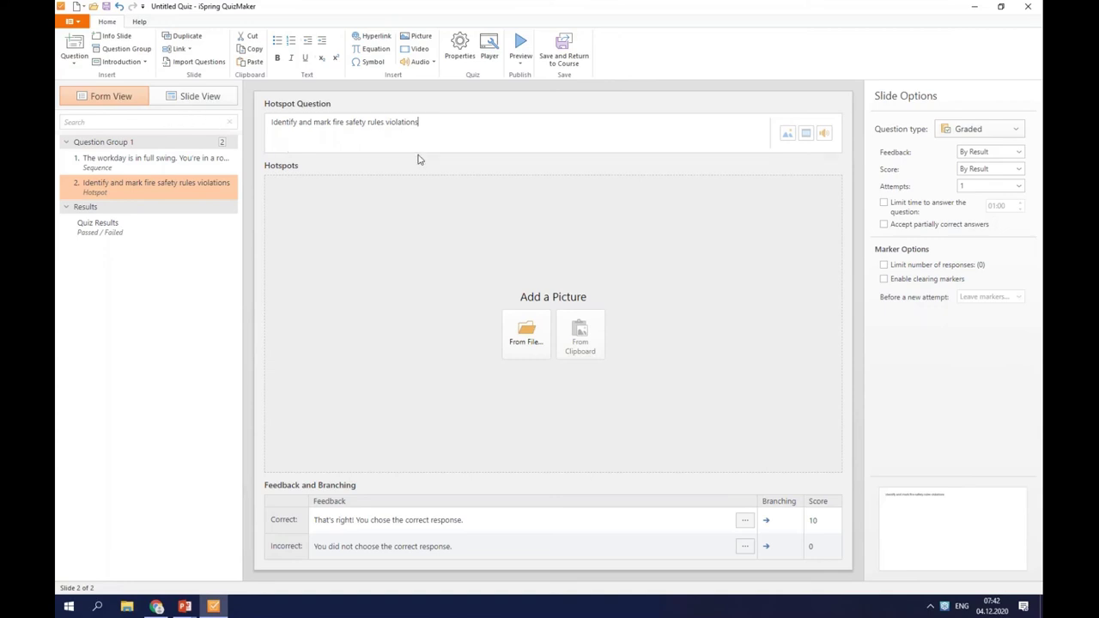
# - Add the picture "quiz. question 2.png" to the hotspot question and draw an oval hotspot around the stacked cardboard boxes
pyautogui.click(524, 347)
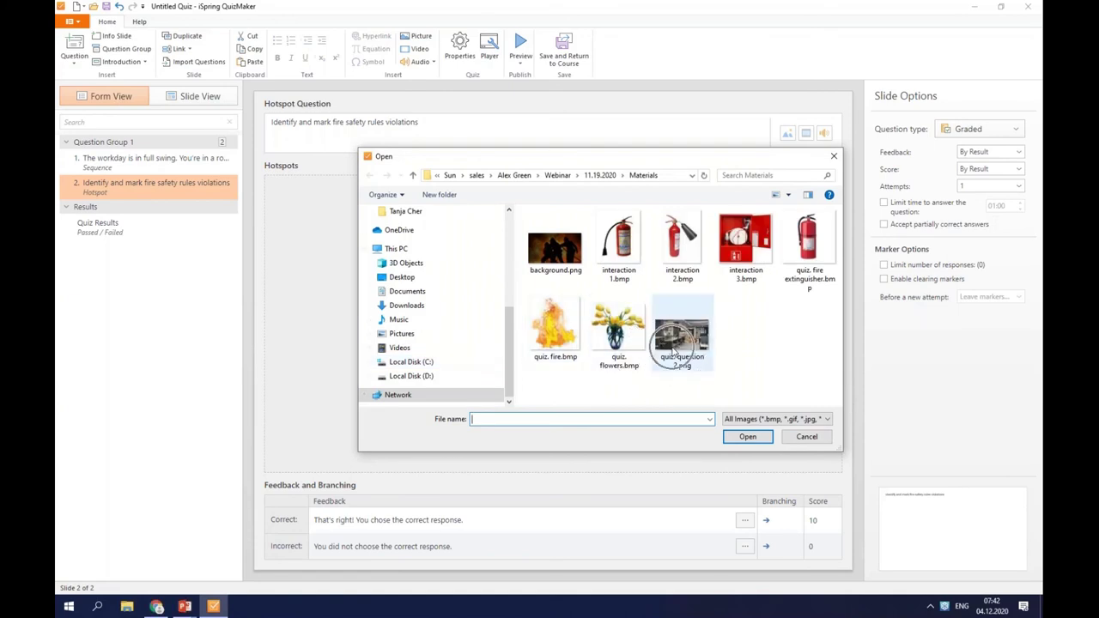
pyautogui.click(676, 352)
pyautogui.click(747, 437)
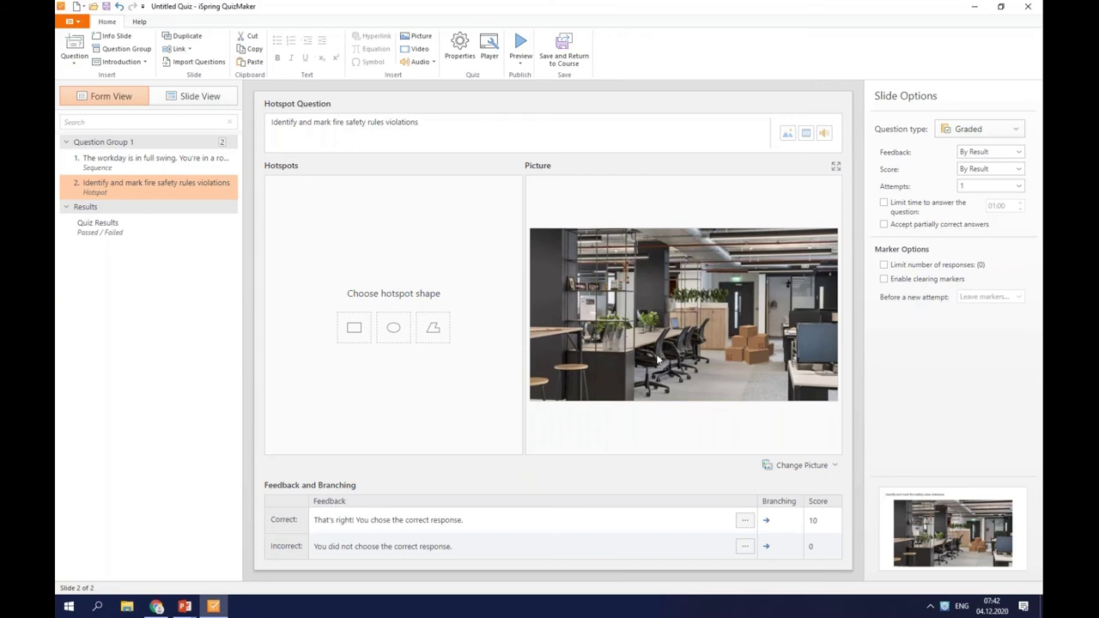
pyautogui.click(393, 335)
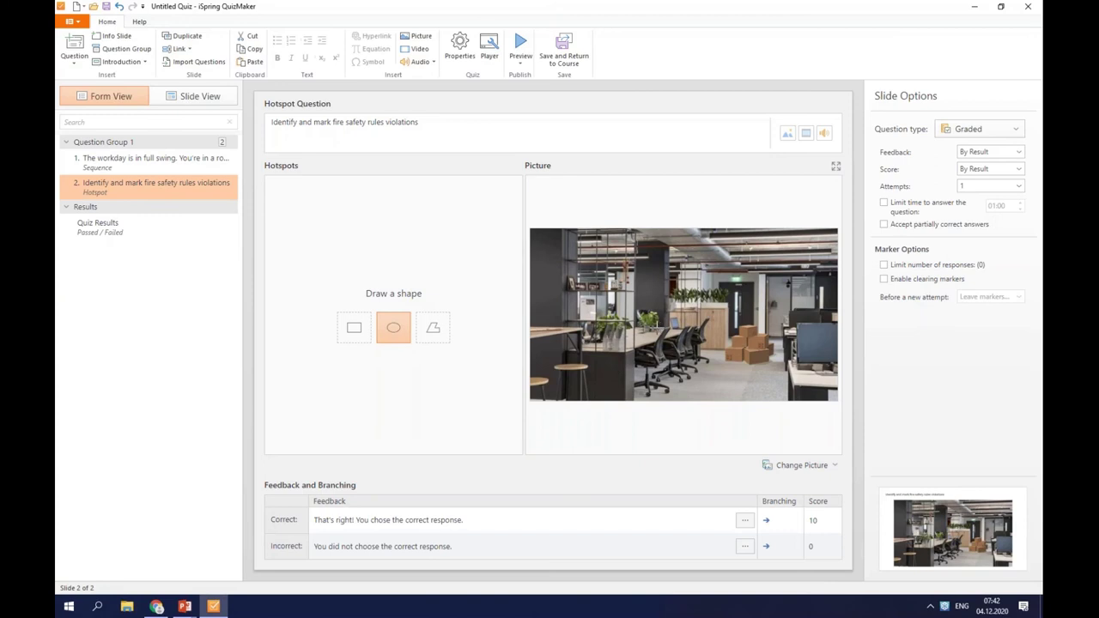
pyautogui.moveTo(720, 314); pyautogui.dragTo(777, 368)
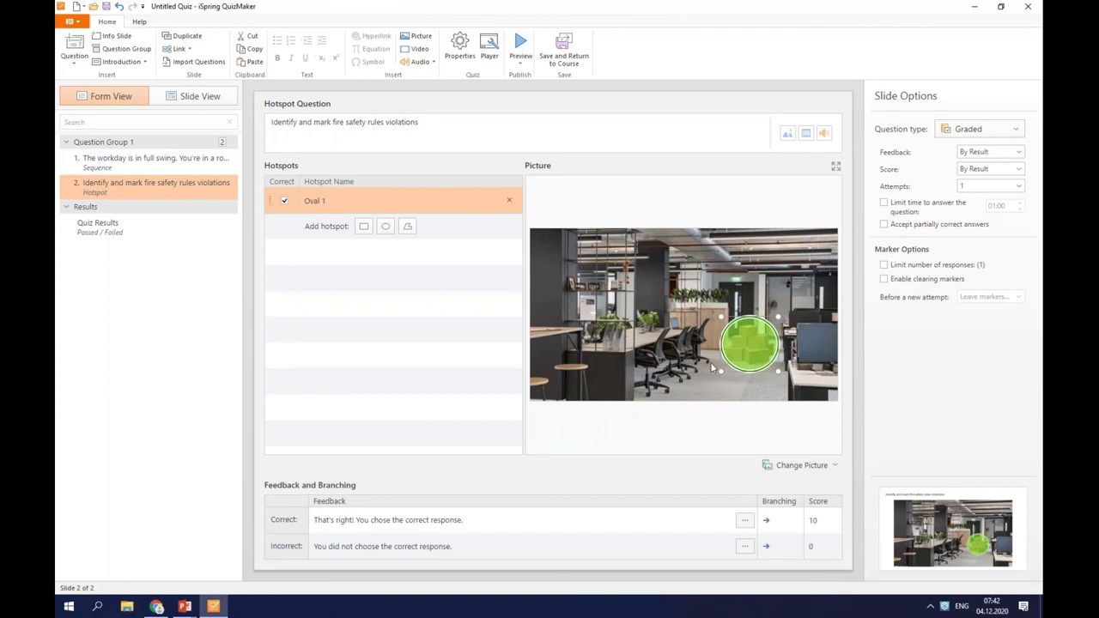
# - In Slide View, enlarge and reposition the hotspot picture so that it covers the whole slide
pyautogui.click(195, 100)
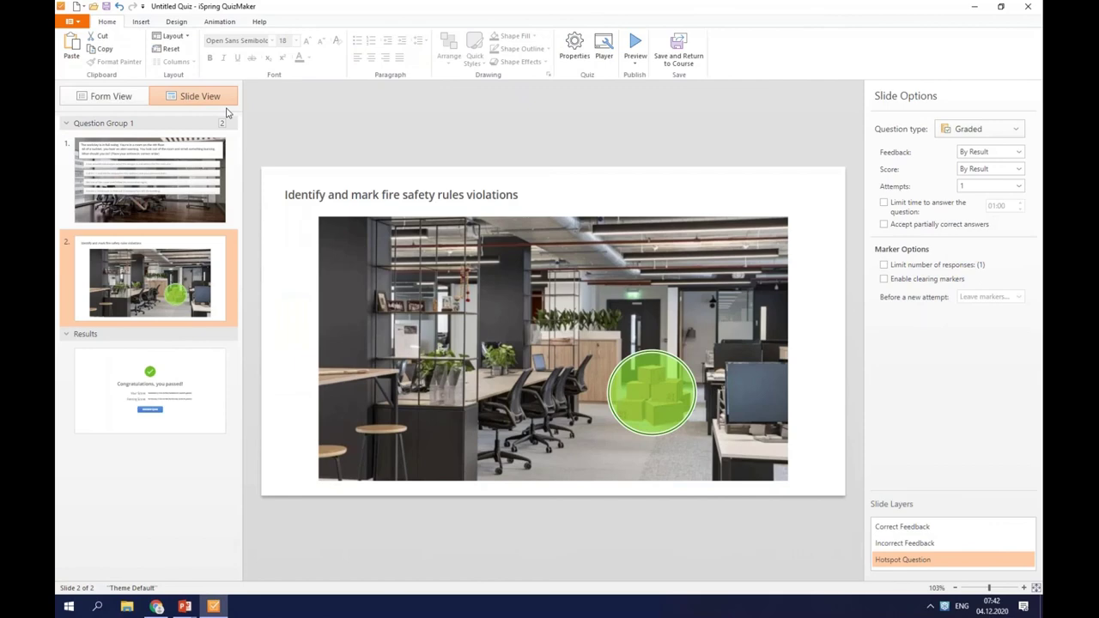
pyautogui.click(762, 271)
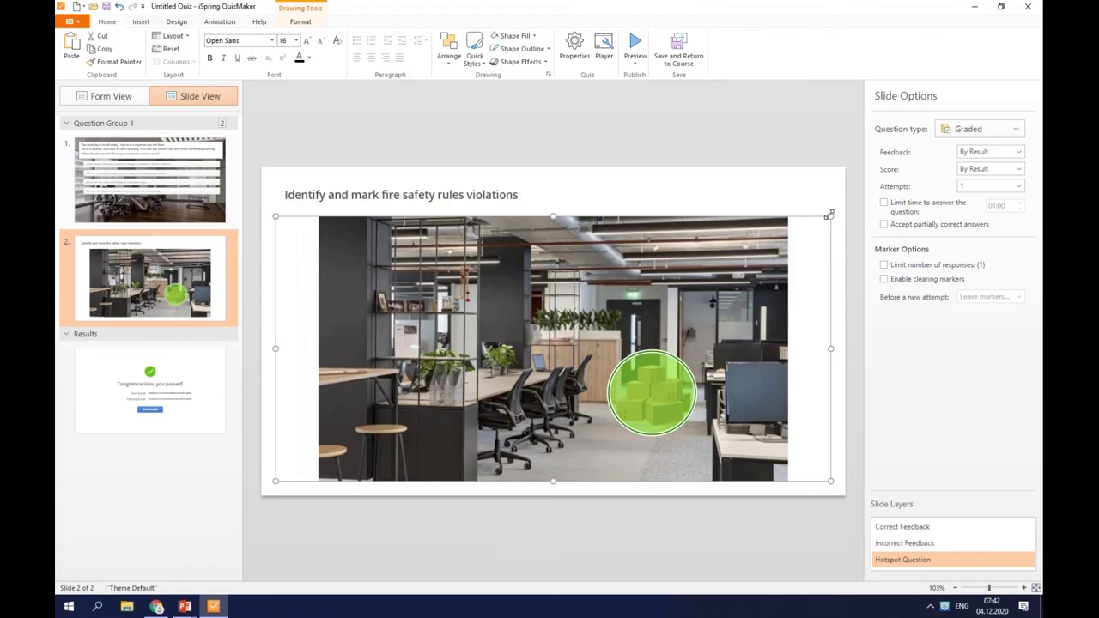
pyautogui.moveTo(830, 216); pyautogui.dragTo(902, 178)
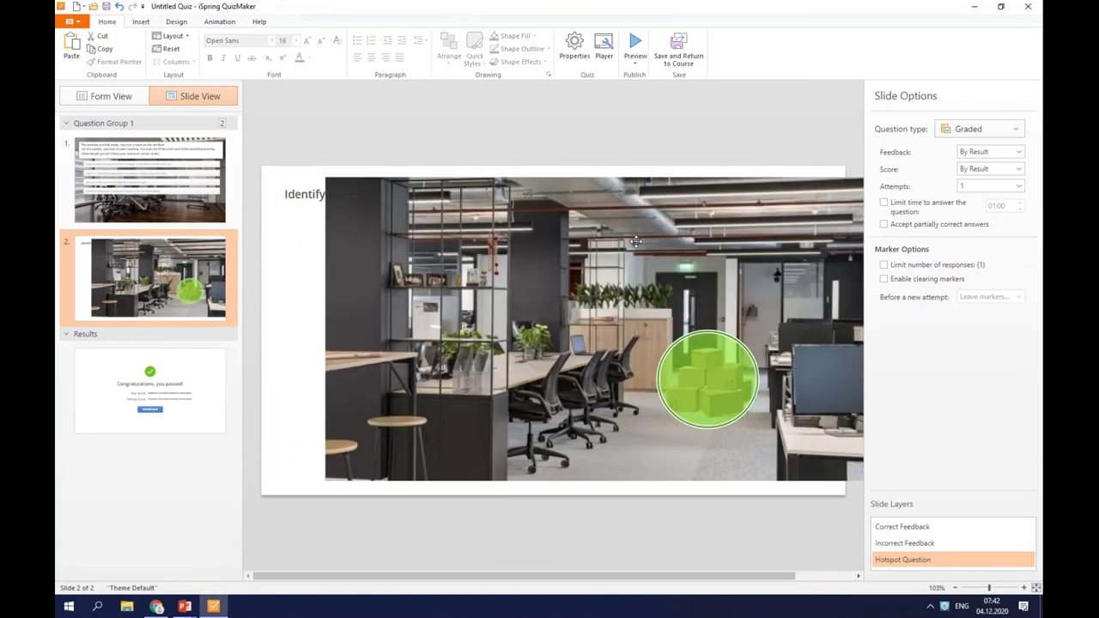
pyautogui.moveTo(635, 242); pyautogui.dragTo(443, 262)
pyautogui.moveTo(846, 470); pyautogui.dragTo(869, 498)
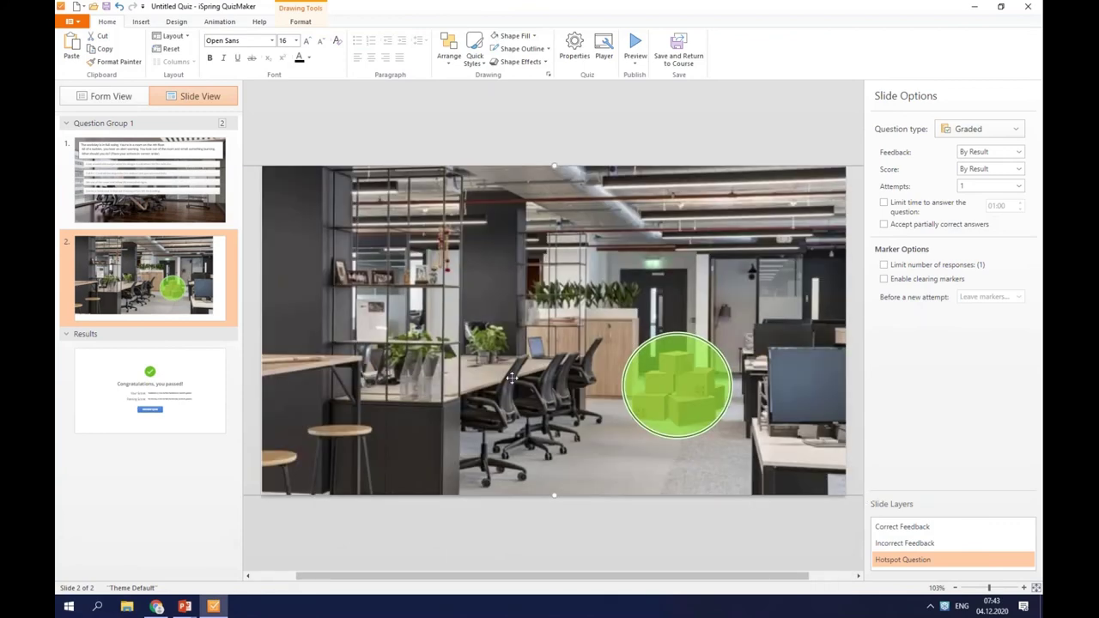
# - Send the enlarged office picture to the back of the hotspot slide, behind the question text
pyautogui.rightClick(478, 292)
pyautogui.moveTo(516, 307)
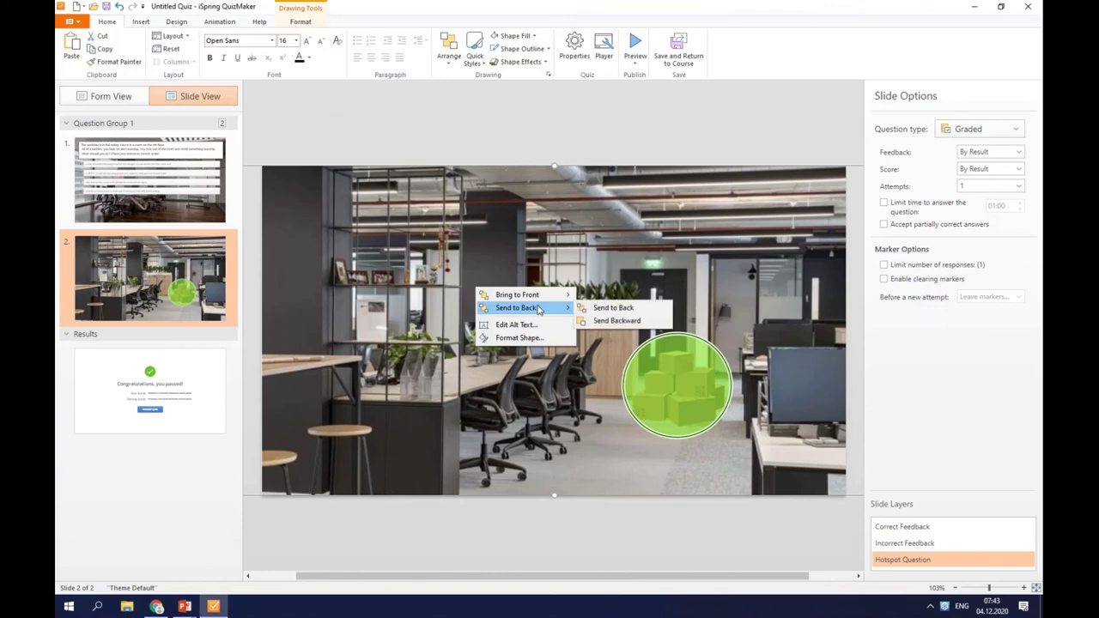
pyautogui.click(603, 306)
pyautogui.click(293, 189)
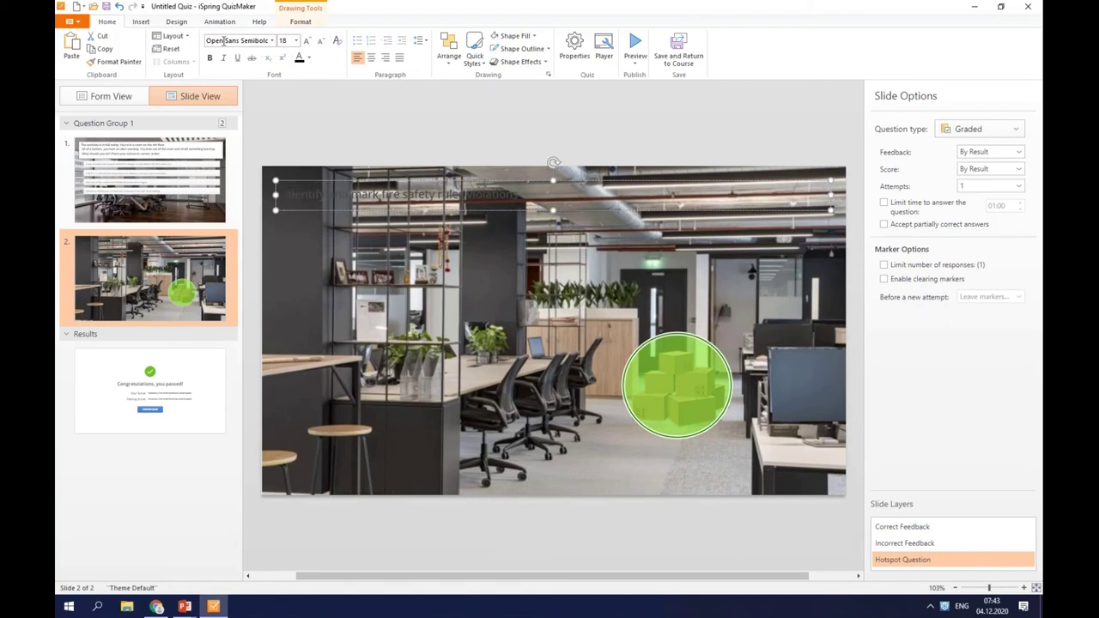
# - Draw a rectangle over the hotspot question text and give it the white fill style with a black outline
pyautogui.click(142, 21)
pyautogui.click(170, 51)
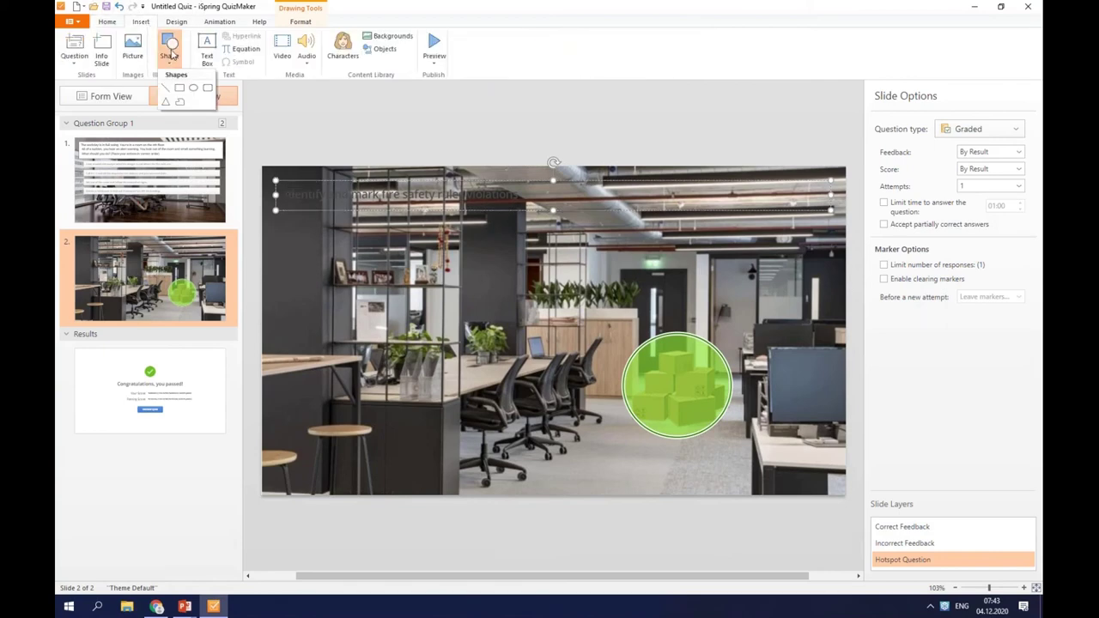
pyautogui.click(180, 90)
pyautogui.moveTo(274, 180)
pyautogui.mouseDown()
pyautogui.moveTo(427, 207)
pyautogui.moveTo(550, 210)
pyautogui.mouseUp()
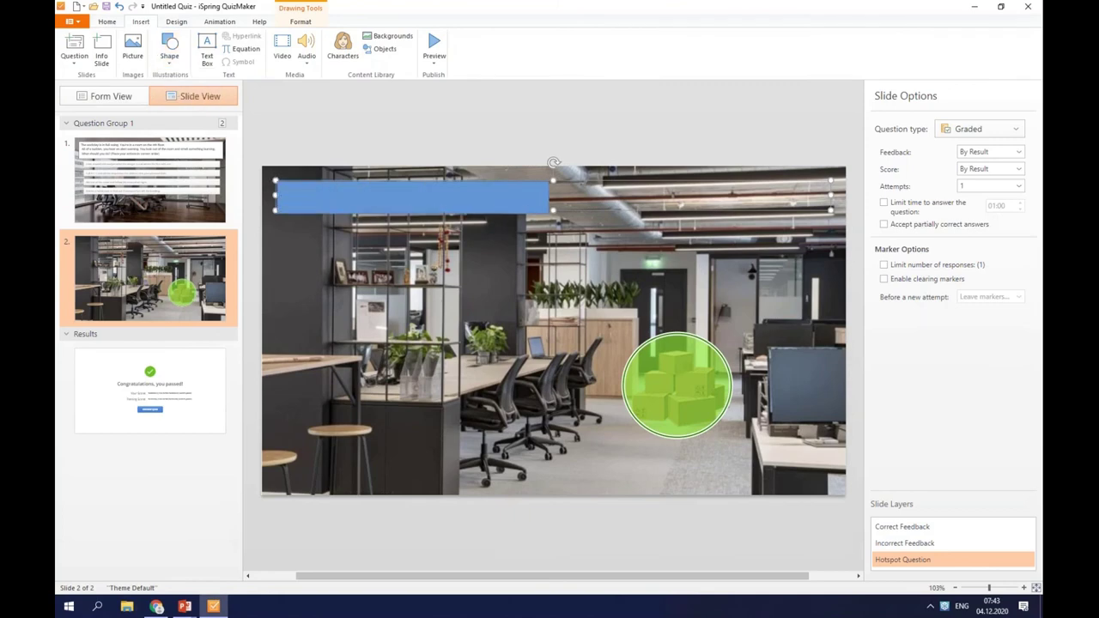
pyautogui.click(291, 68)
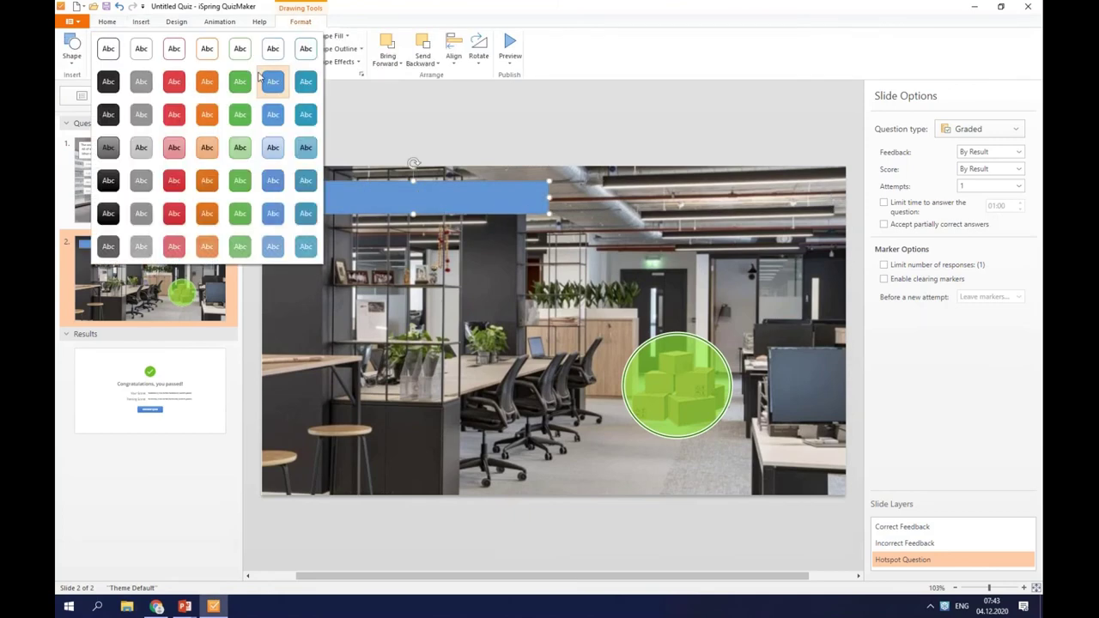
pyautogui.click(108, 48)
# - Bring the question text box to the front and position the white rectangle directly behind the text
pyautogui.moveTo(376, 207); pyautogui.dragTo(375, 217)
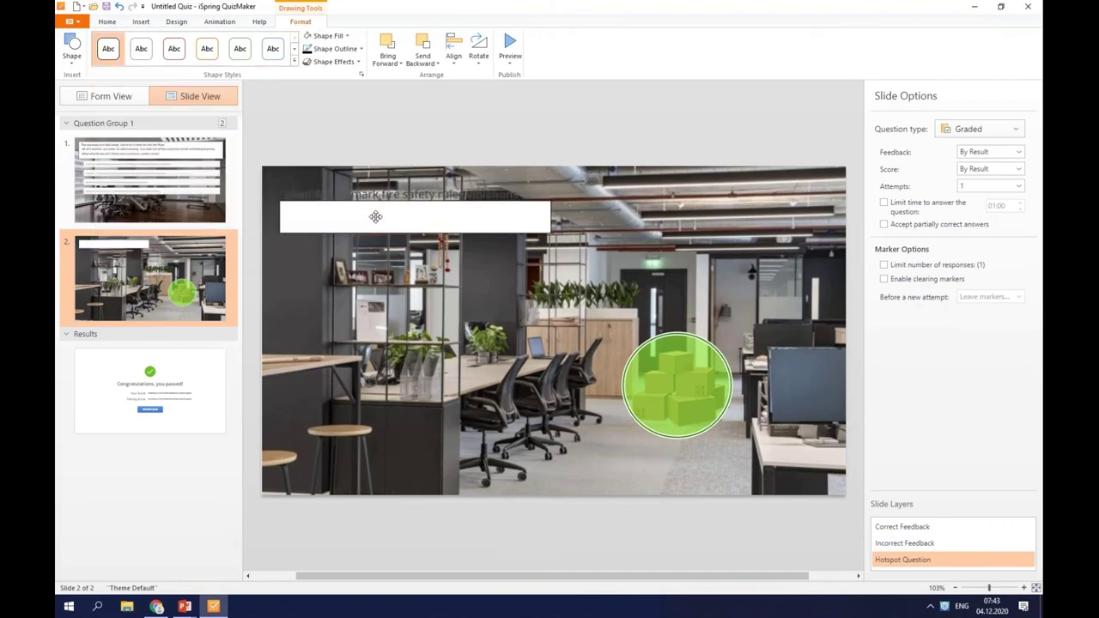
pyautogui.click(352, 205)
pyautogui.rightClick(359, 195)
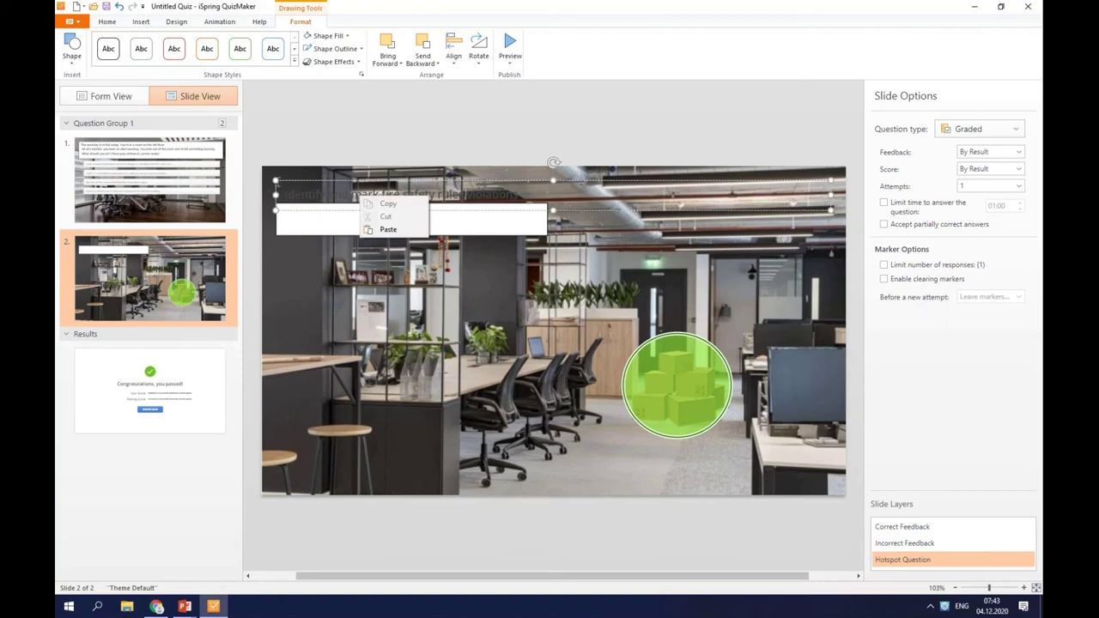
pyautogui.press('Escape')
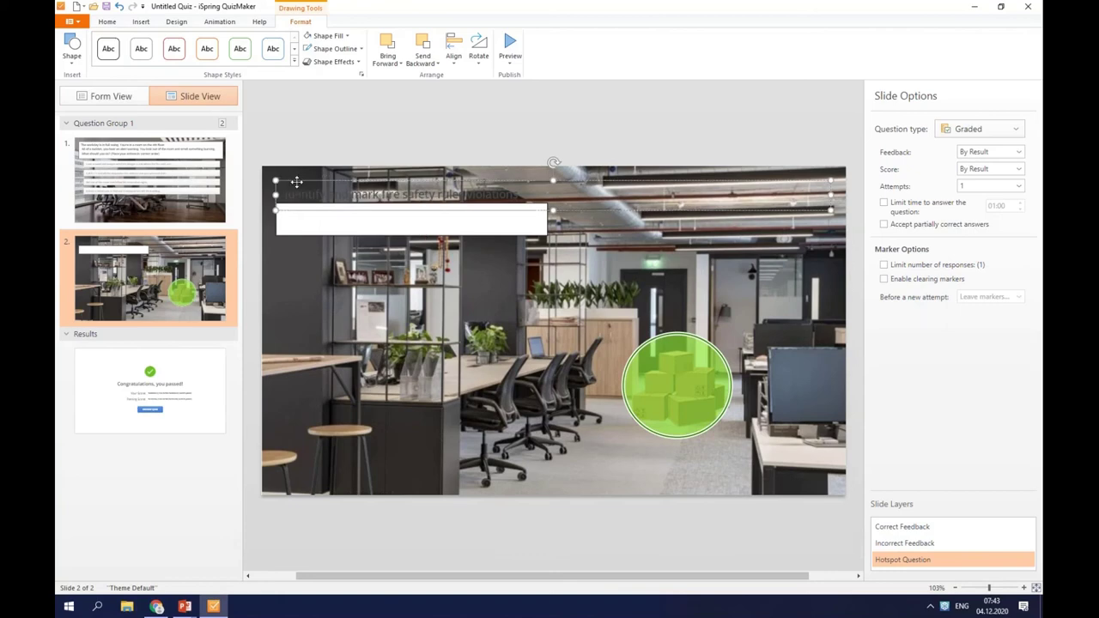
pyautogui.rightClick(296, 181)
pyautogui.moveTo(327, 183)
pyautogui.click(404, 190)
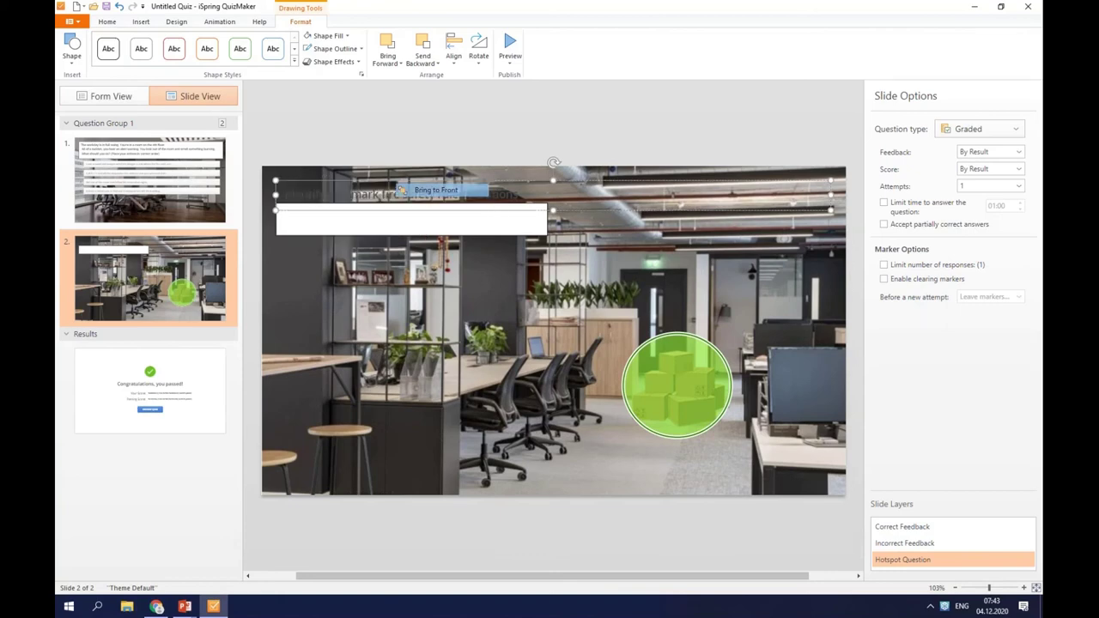
pyautogui.click(353, 197)
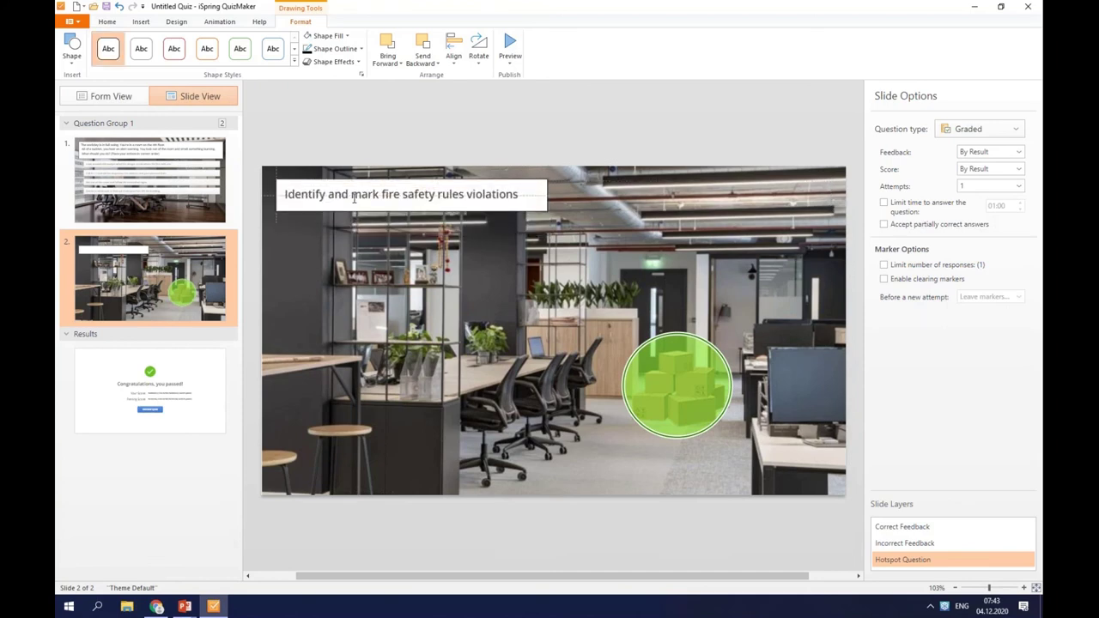
pyautogui.click(350, 197)
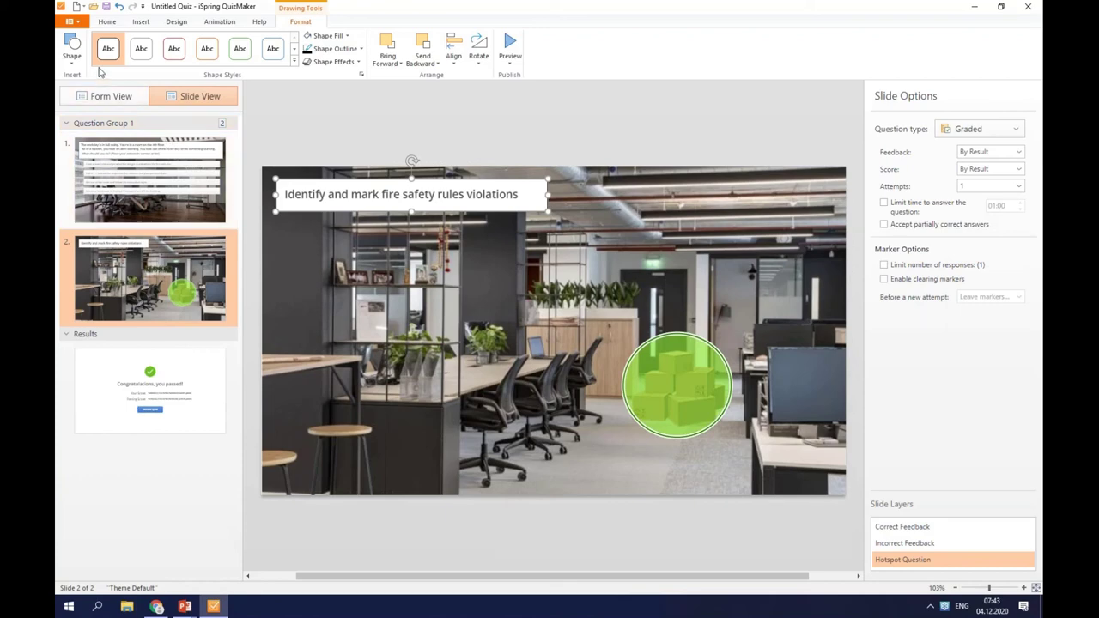
# - Add a Drag and Drop question to the quiz
pyautogui.click(142, 22)
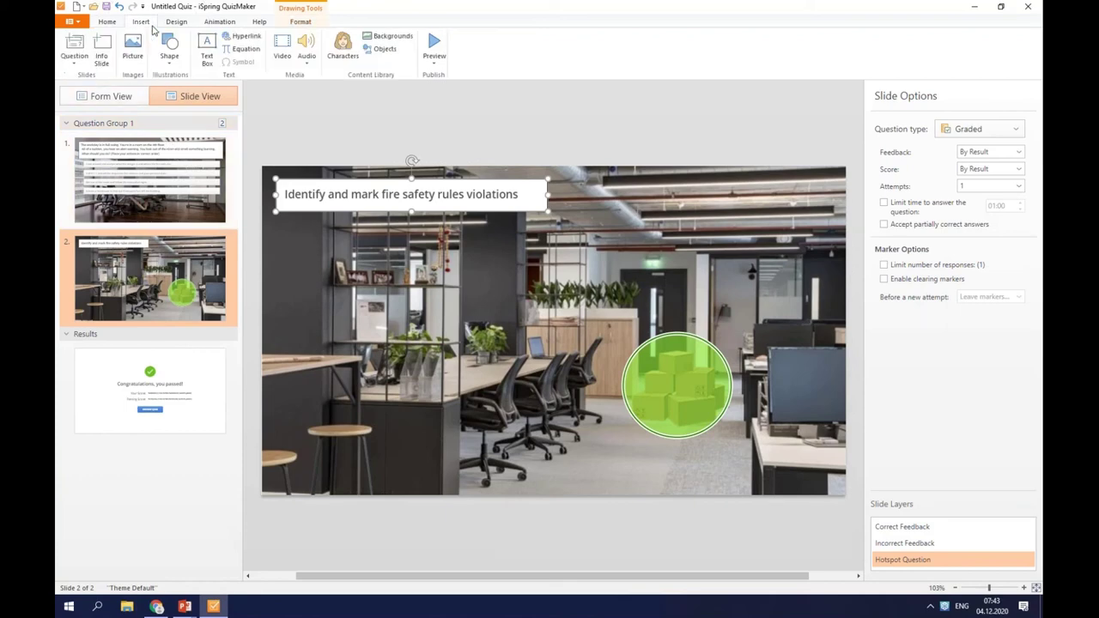
pyautogui.click(75, 69)
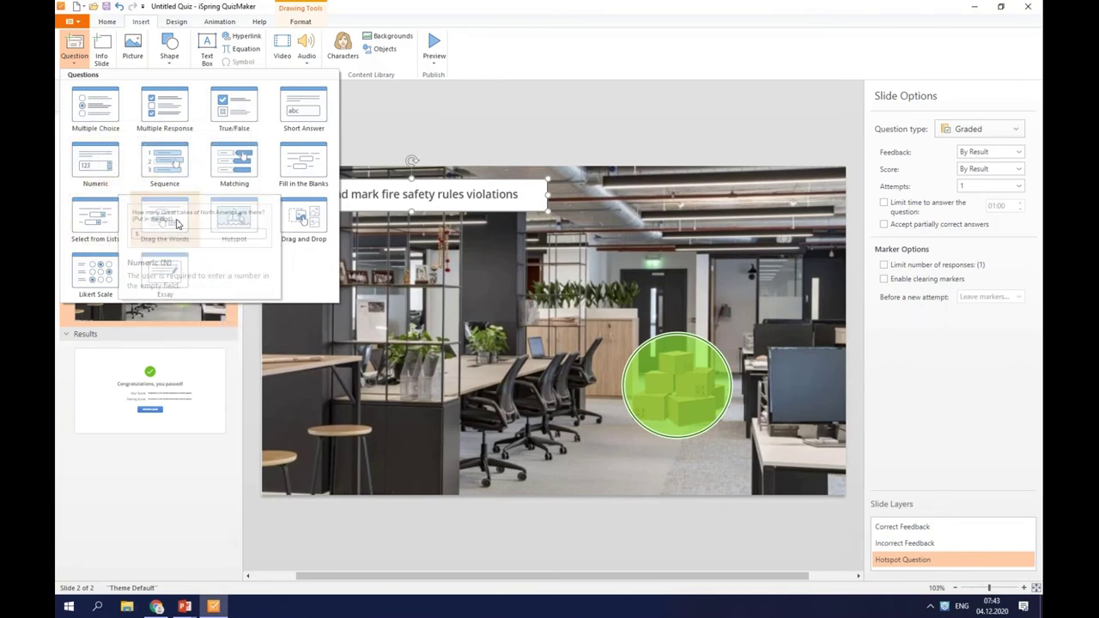
pyautogui.click(295, 221)
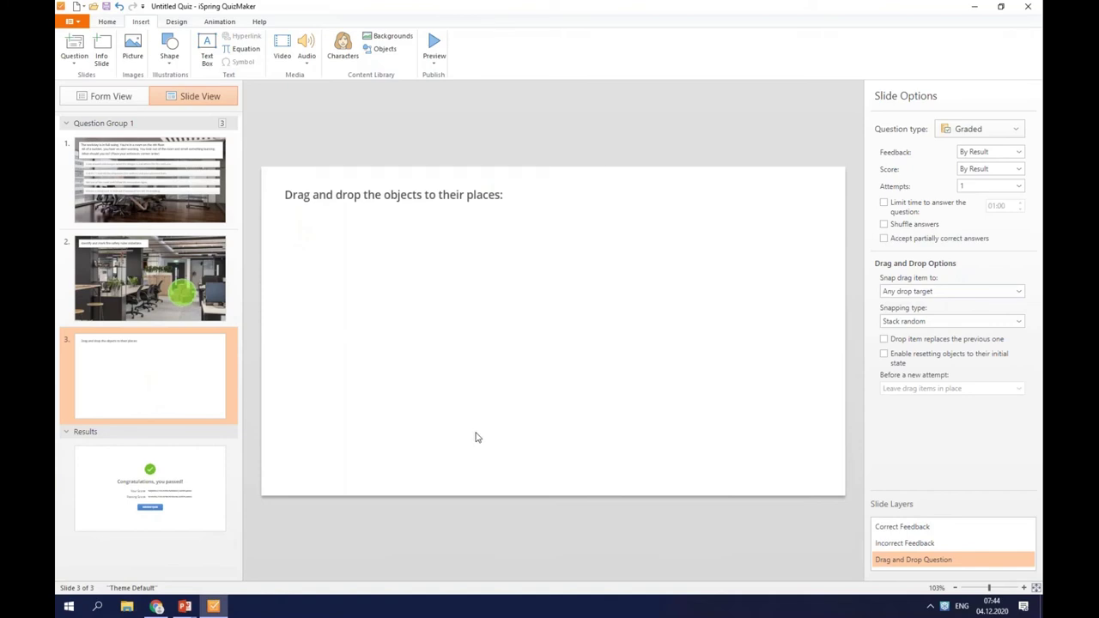
# - Insert a Call center background with desks on both sides, from the Offices category of the Content Library, on the Drag and Drop slide
pyautogui.click(388, 36)
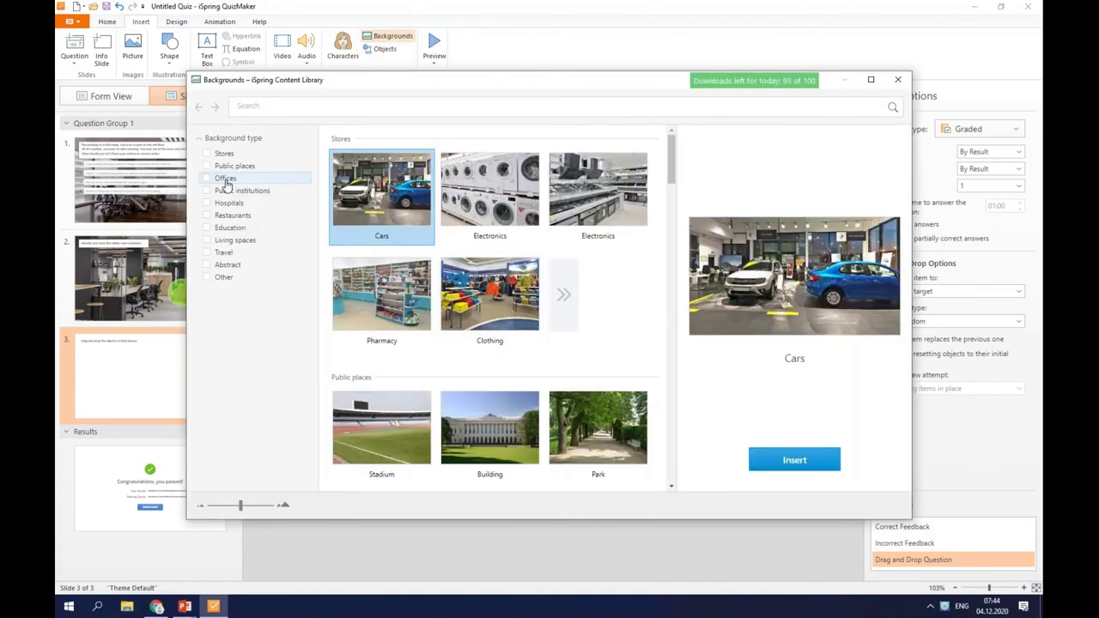
pyautogui.click(225, 179)
pyautogui.scroll(-5, 513, 389)
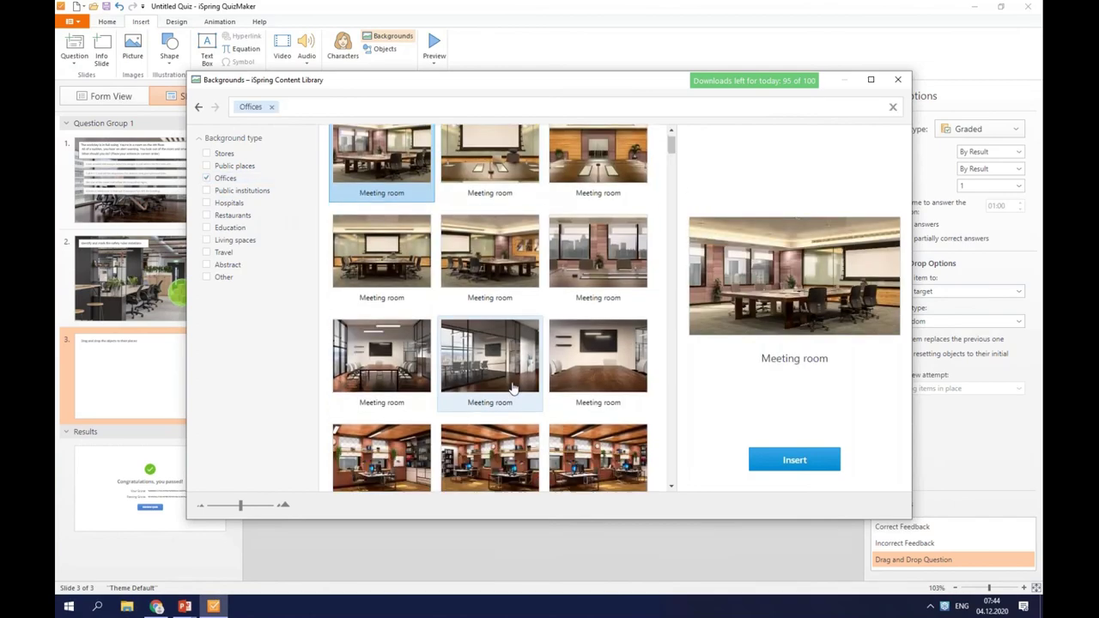
pyautogui.scroll(-10, 513, 389)
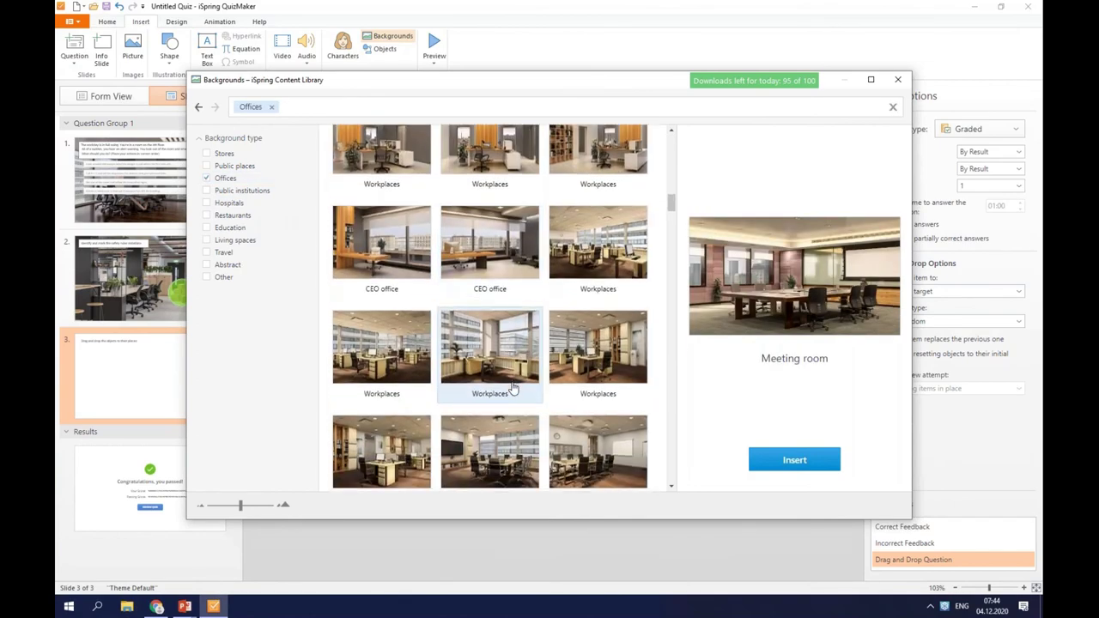
pyautogui.scroll(-10, 510, 392)
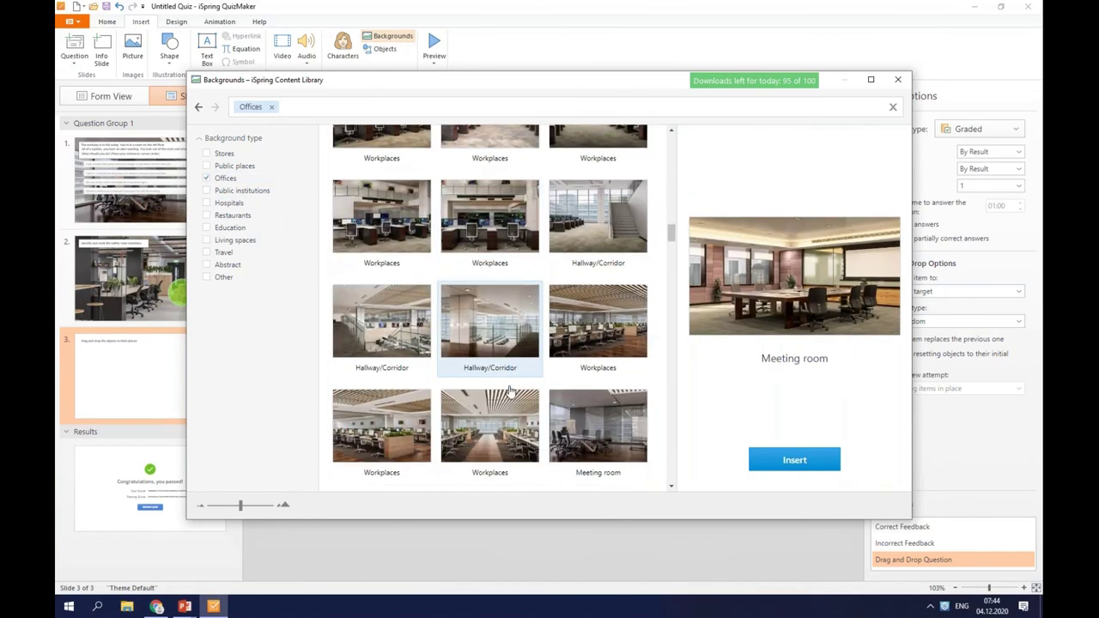
pyautogui.scroll(-1, 494, 327)
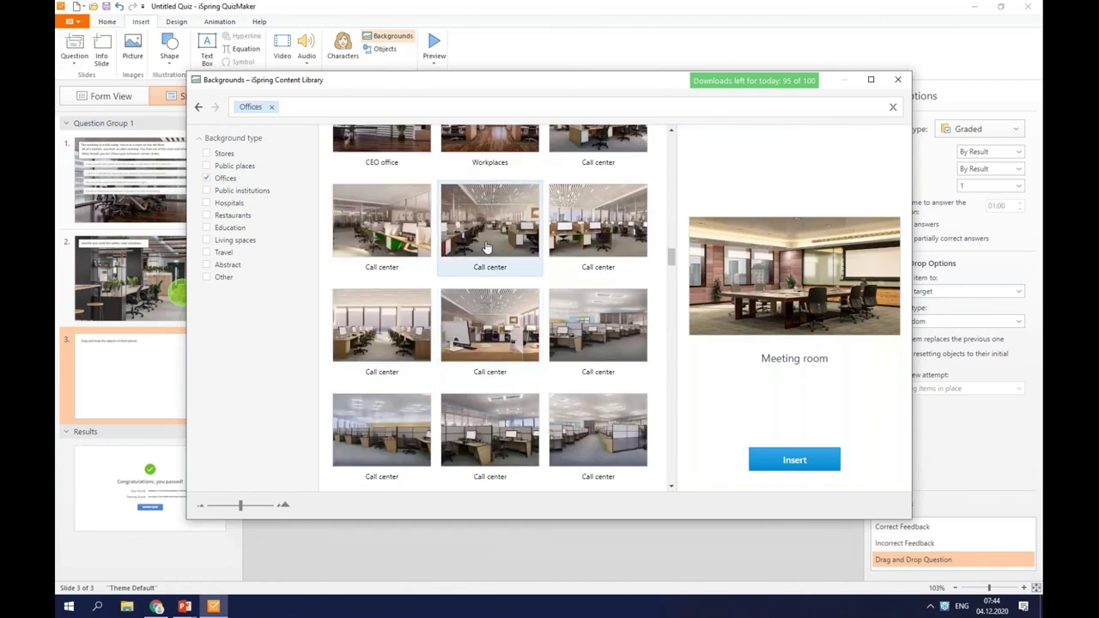
pyautogui.click(487, 246)
pyautogui.click(783, 464)
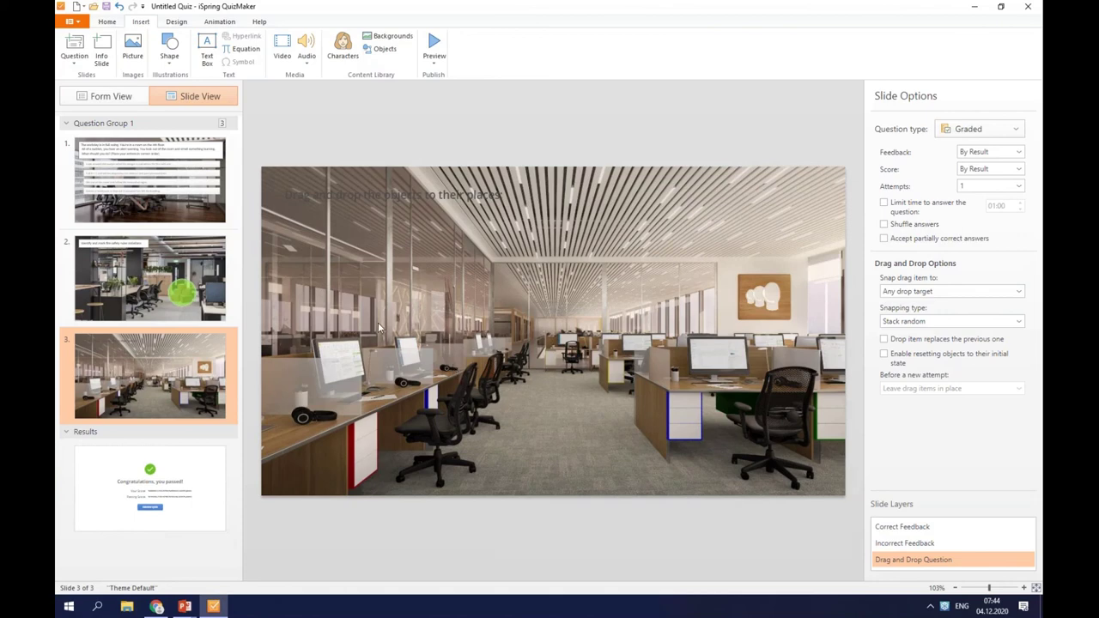
# - Insert the pictures "quiz. fire.bmp", "quiz. flowers.bmp" and "quiz. fire extinguisher.bmp" on the Drag and Drop slide
pyautogui.click(133, 48)
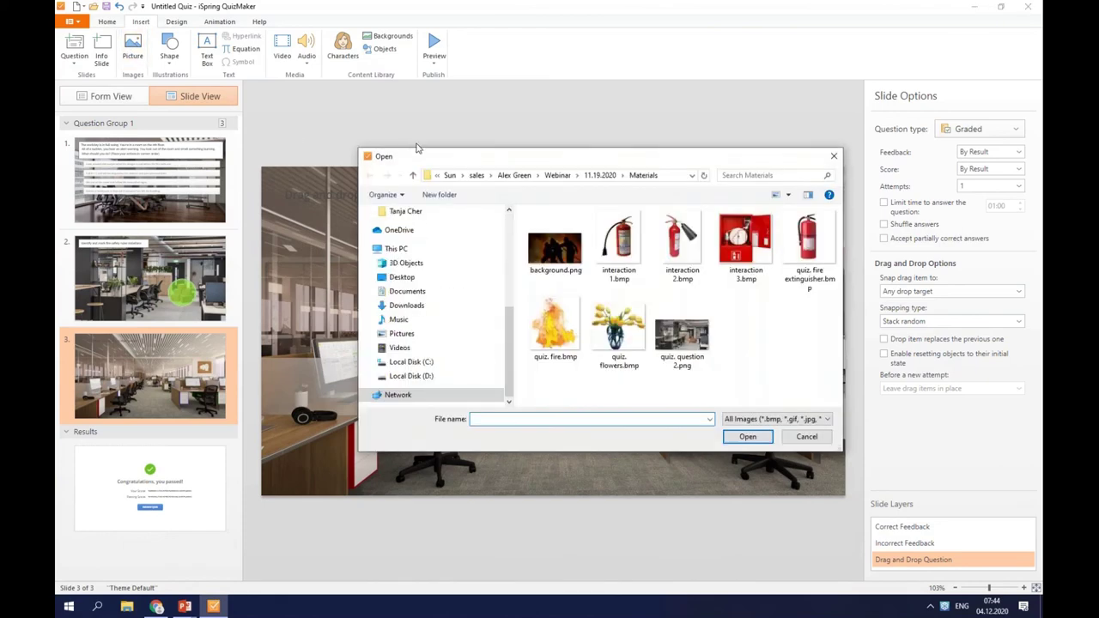
pyautogui.moveTo(441, 155); pyautogui.dragTo(382, 143)
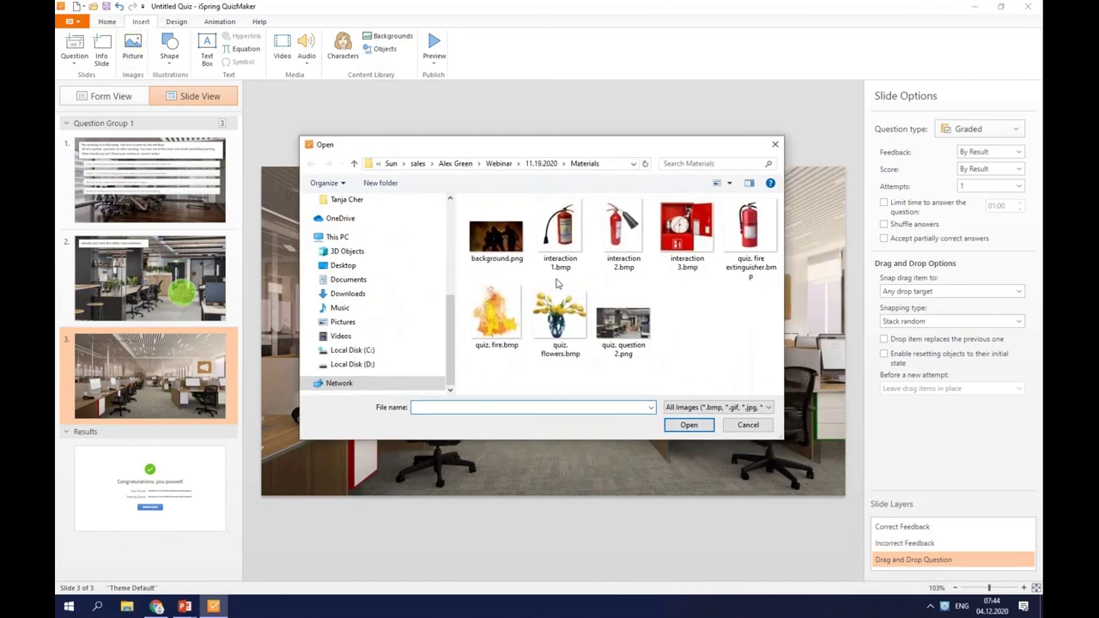
pyautogui.click(505, 326)
pyautogui.keyDown('ctrl'); pyautogui.click(558, 330); pyautogui.keyUp('ctrl')
pyautogui.keyDown('ctrl'); pyautogui.click(626, 331); pyautogui.keyUp('ctrl')
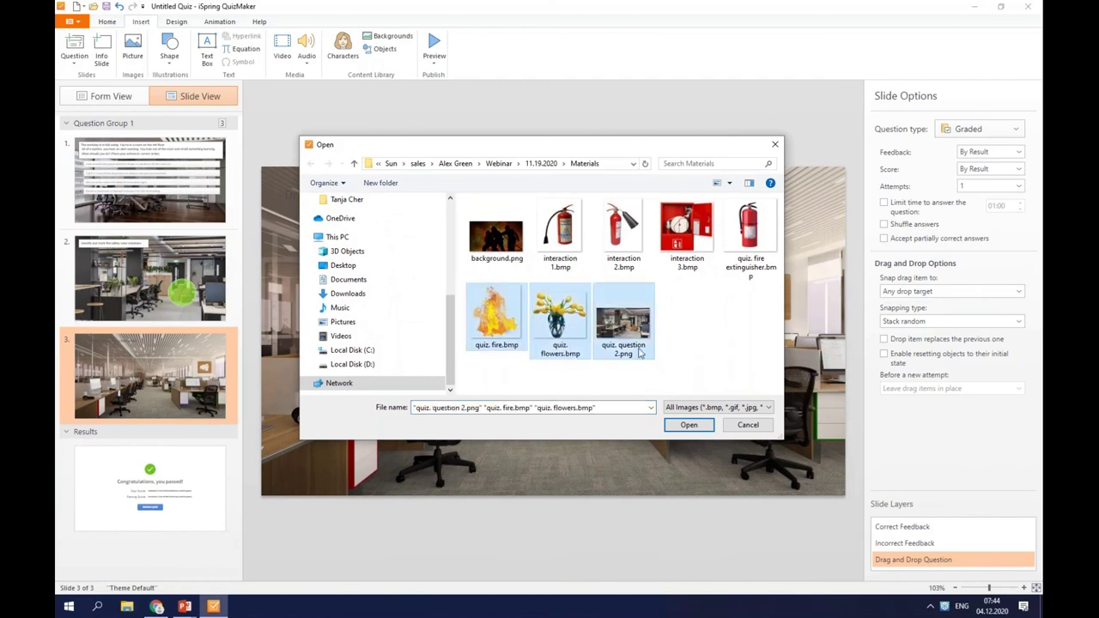
pyautogui.keyDown('ctrl'); pyautogui.click(627, 333); pyautogui.keyUp('ctrl')
pyautogui.keyDown('ctrl'); pyautogui.click(749, 230); pyautogui.keyUp('ctrl')
pyautogui.click(692, 426)
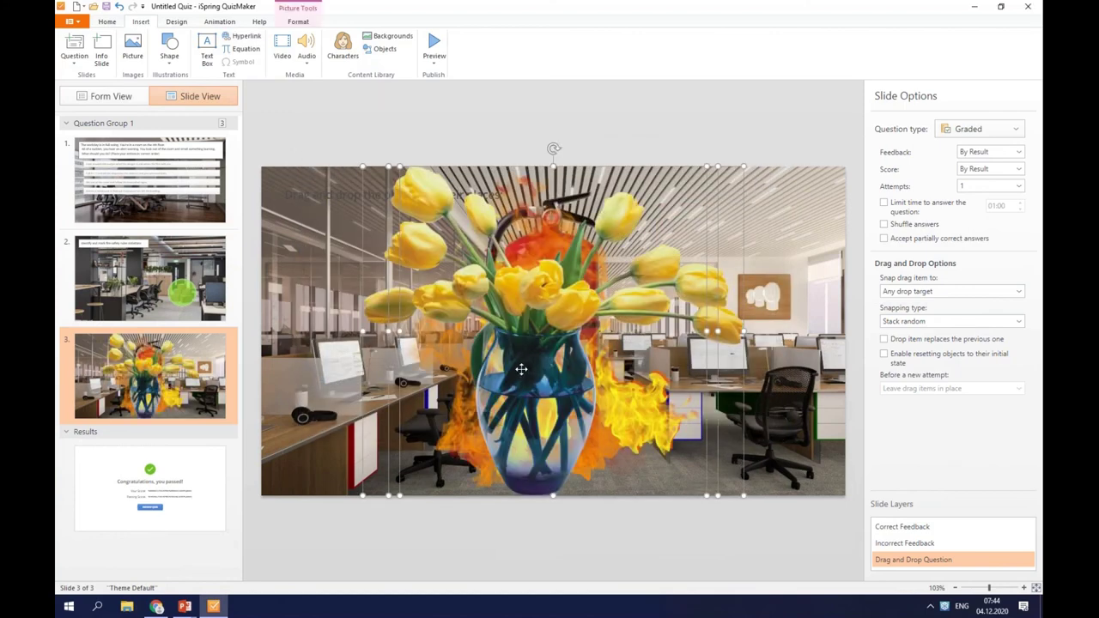
# - Shrink the three pictures and place the flowers on the left desk, the fire on the right desk and the extinguisher in the aisle
pyautogui.click(349, 307)
pyautogui.click(706, 192)
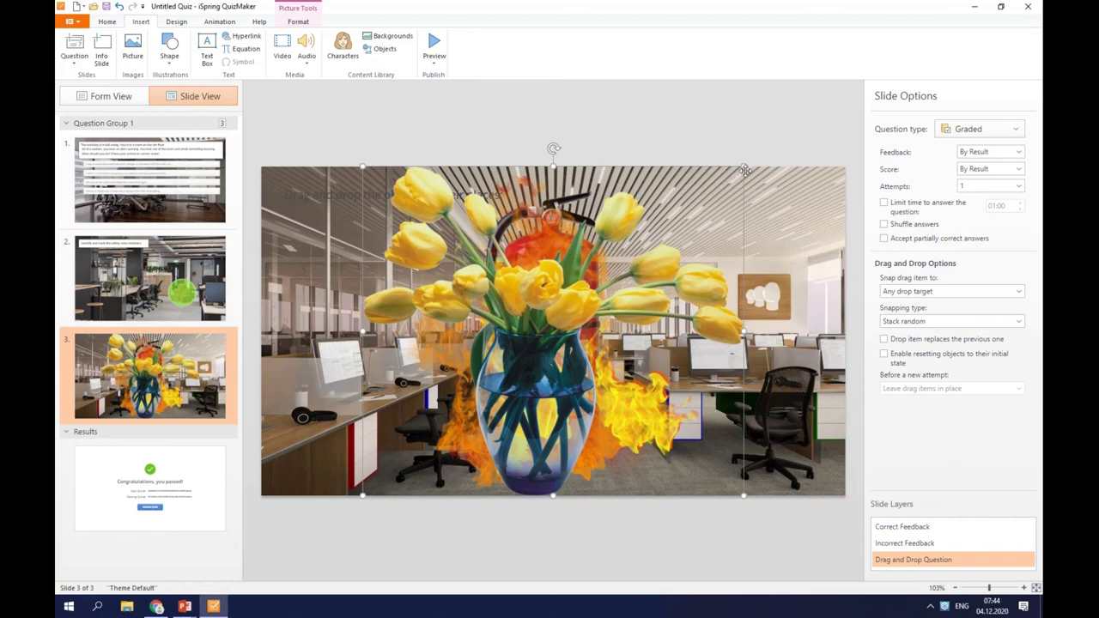
pyautogui.moveTo(744, 168); pyautogui.dragTo(443, 426)
pyautogui.moveTo(400, 464); pyautogui.dragTo(379, 360)
pyautogui.click(681, 214)
pyautogui.moveTo(706, 169); pyautogui.dragTo(693, 349)
pyautogui.click(552, 281)
pyautogui.moveTo(706, 169); pyautogui.dragTo(569, 312)
pyautogui.moveTo(608, 273)
pyautogui.mouseDown()
pyautogui.moveTo(591, 330)
pyautogui.moveTo(595, 290)
pyautogui.mouseUp()
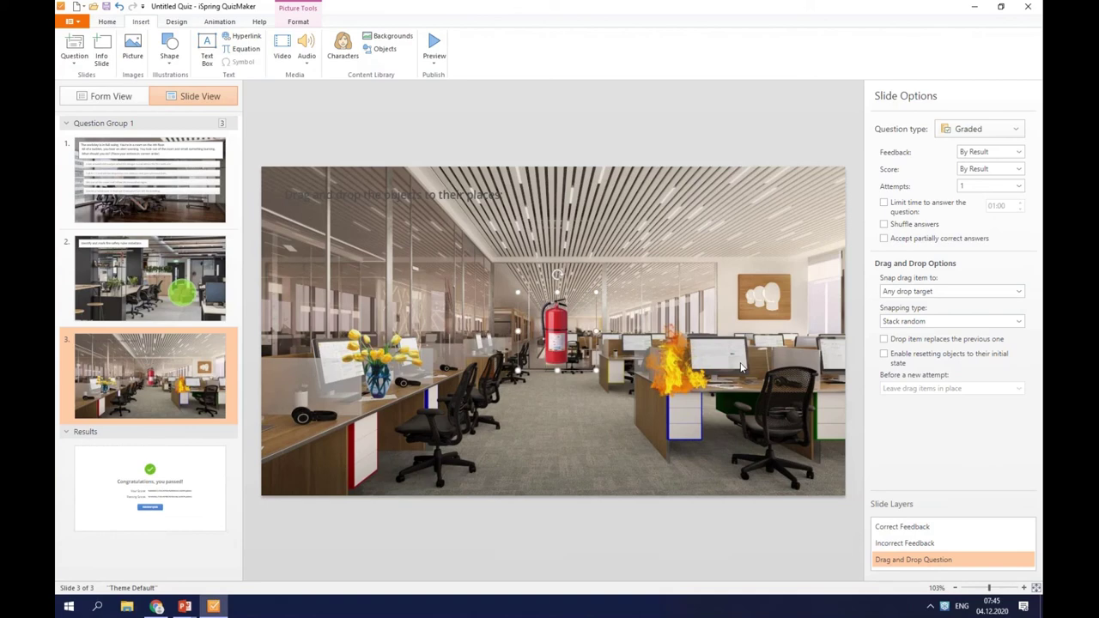
pyautogui.click(902, 131)
pyautogui.click(909, 293)
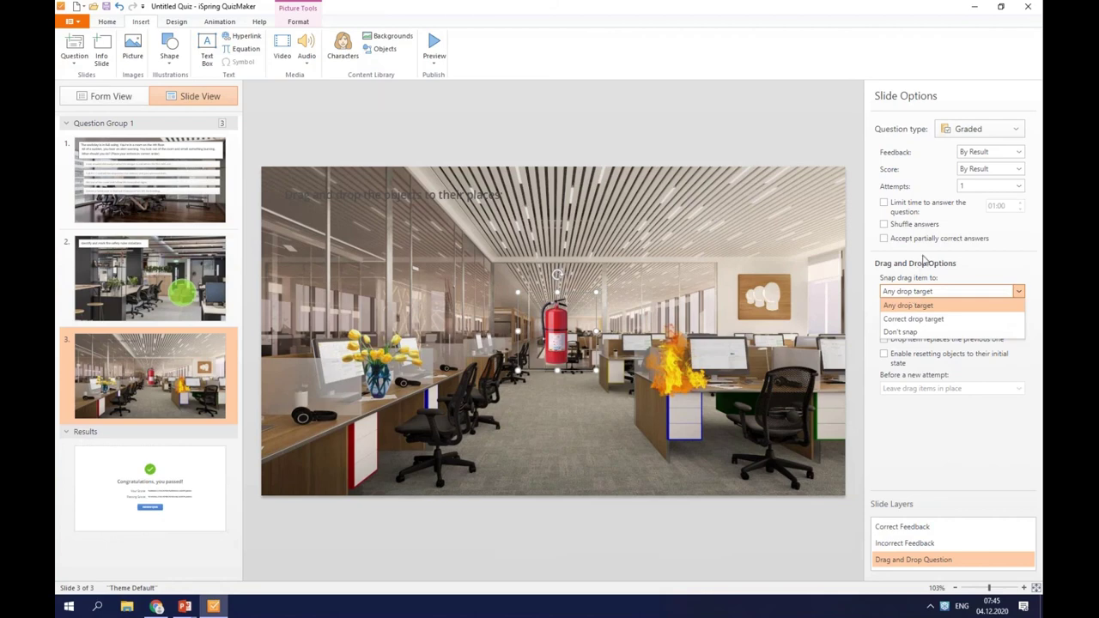
pyautogui.click(924, 263)
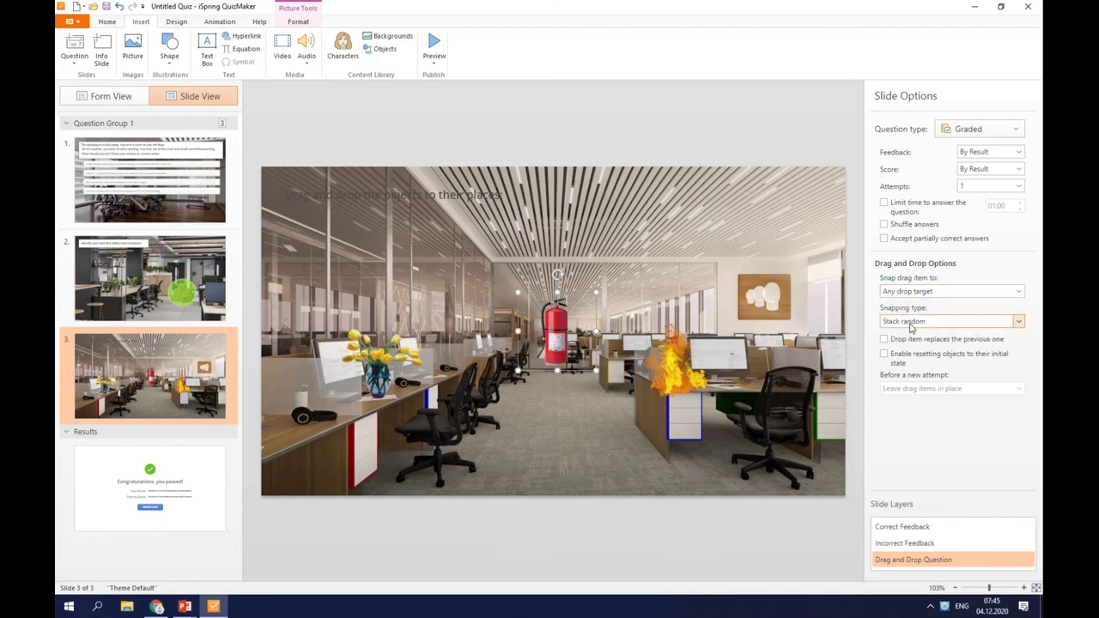
pyautogui.click(911, 325)
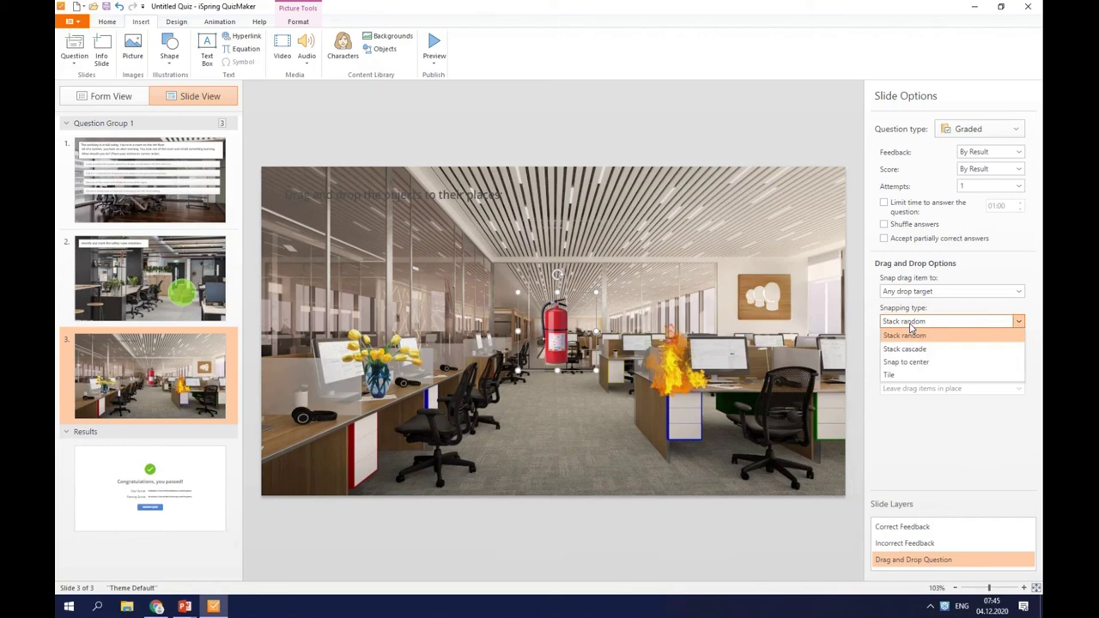
pyautogui.click(911, 326)
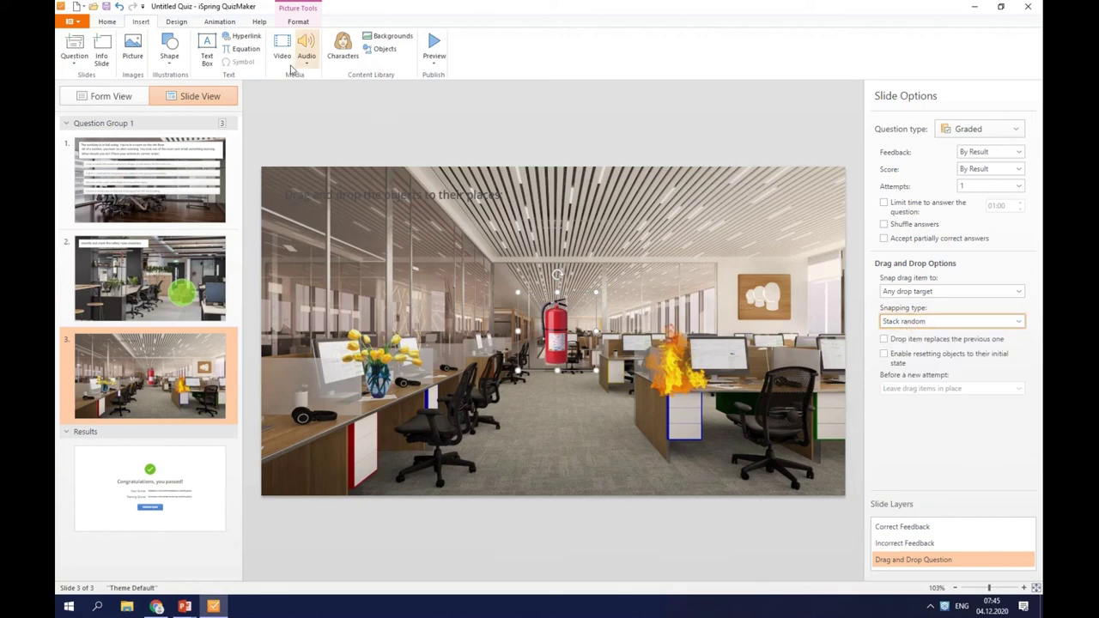
# - In Form View, set the flowers picture (Picture 3) as the first drag item of the Drag and Drop question
pyautogui.click(120, 96)
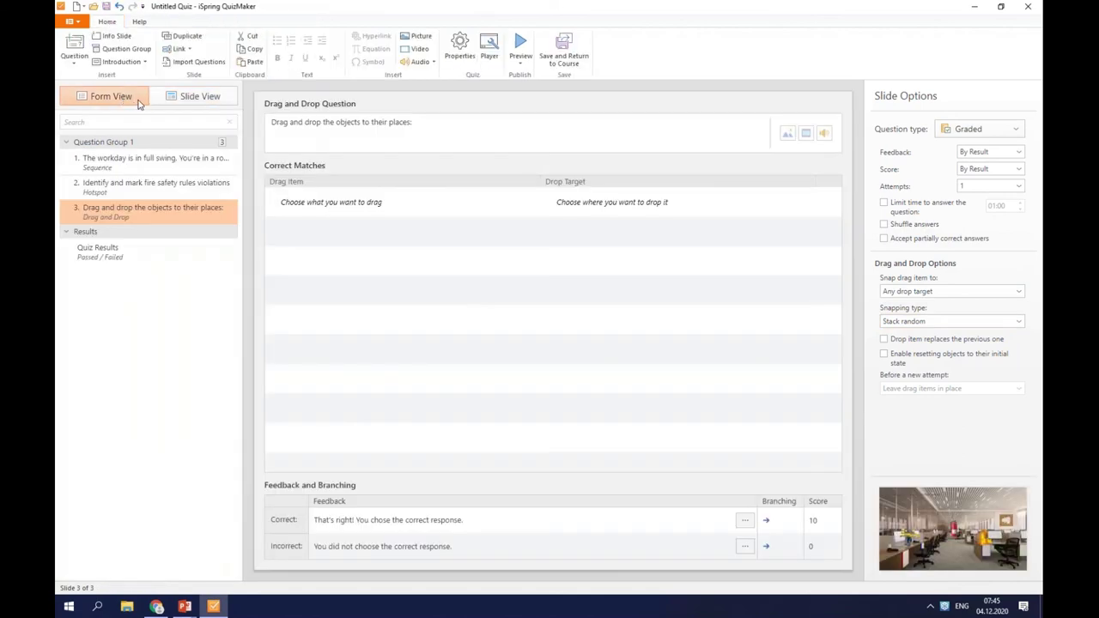
pyautogui.click(513, 206)
pyautogui.click(531, 203)
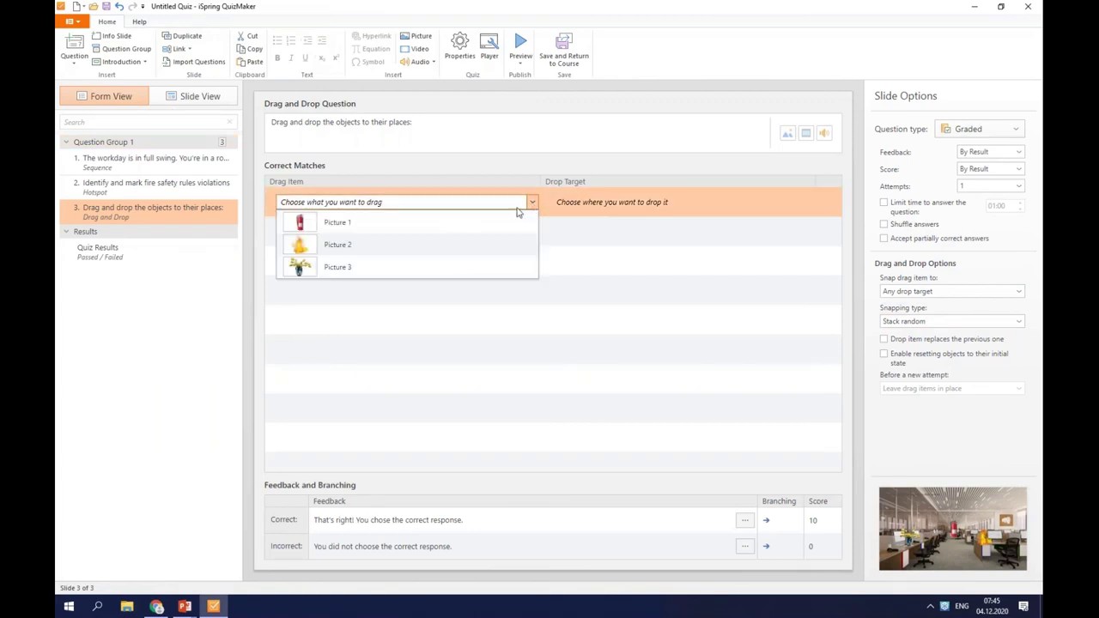
pyautogui.click(369, 267)
# - Add the extinguisher picture (Picture 1) as the second drag item and set the fire picture (Picture 2) as its drop target
pyautogui.click(520, 232)
pyautogui.click(532, 230)
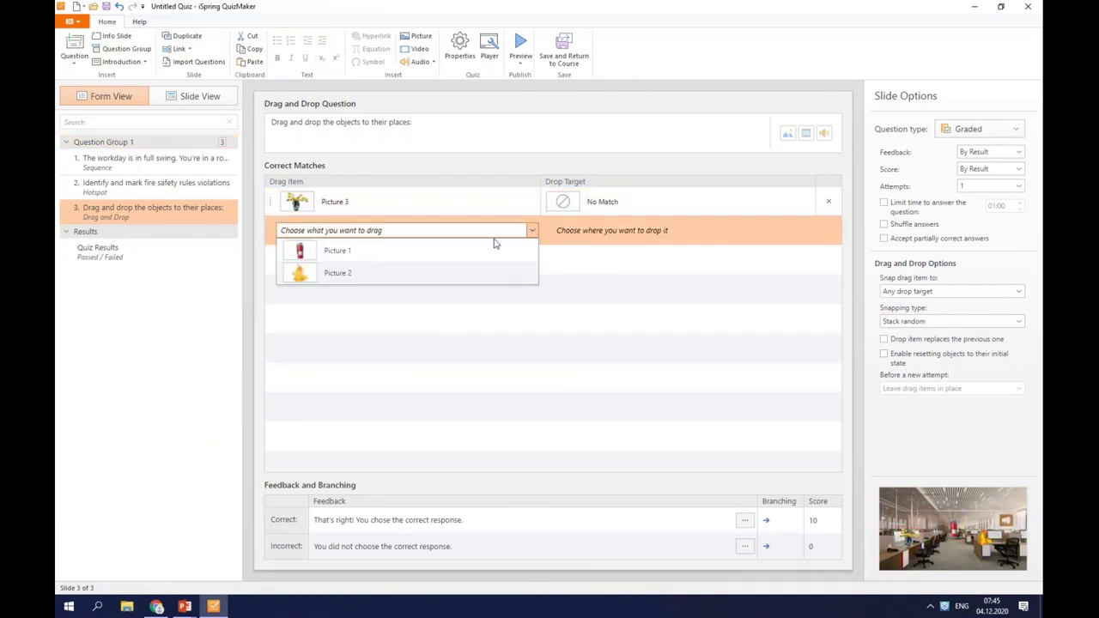
pyautogui.click(344, 253)
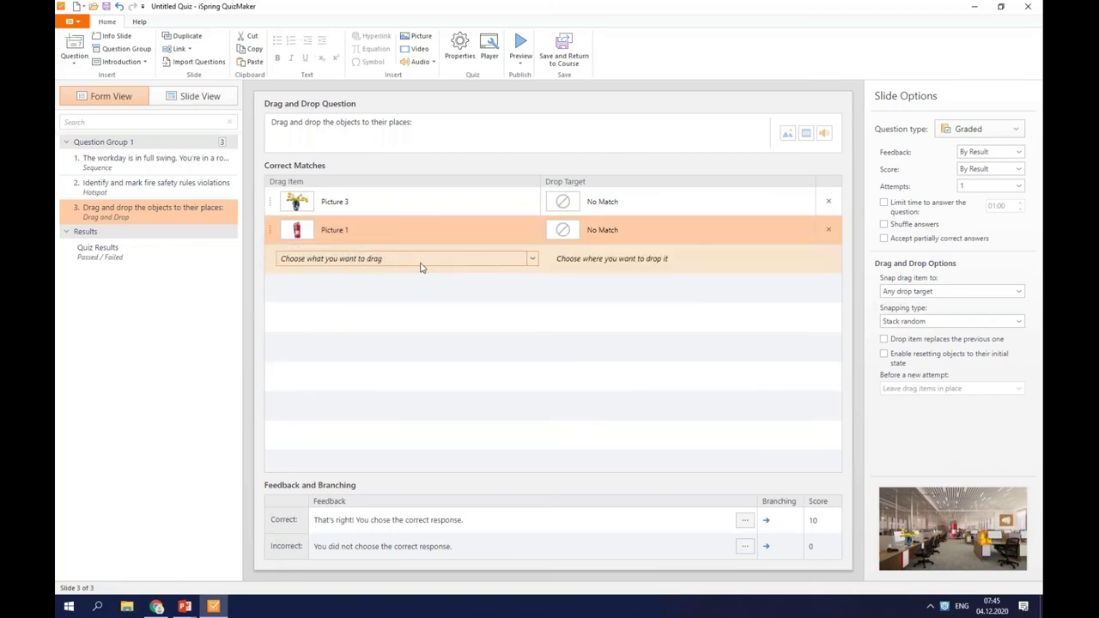
pyautogui.click(807, 232)
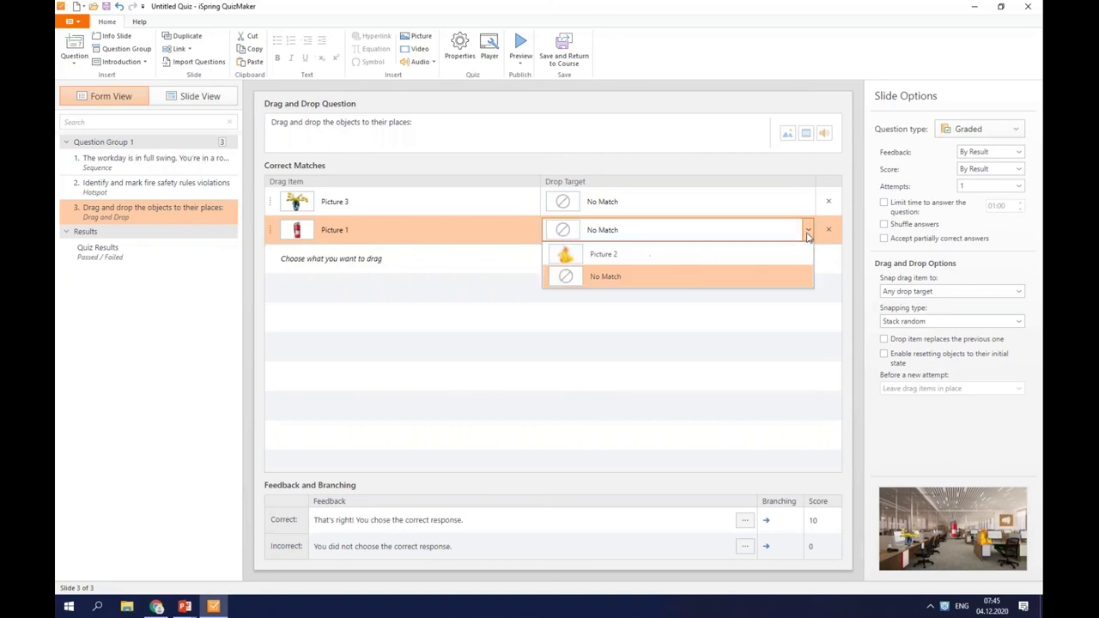
pyautogui.click(625, 255)
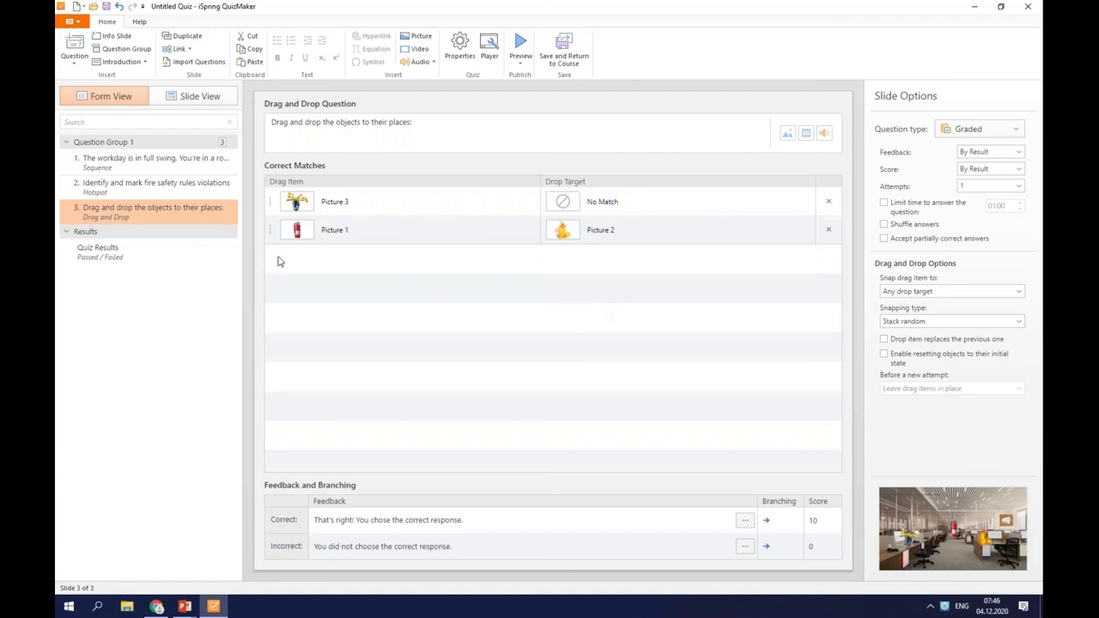
# - In Slide View, draw a rectangle over the question text of the Drag and Drop slide and give it the white style with a black outline
pyautogui.click(201, 96)
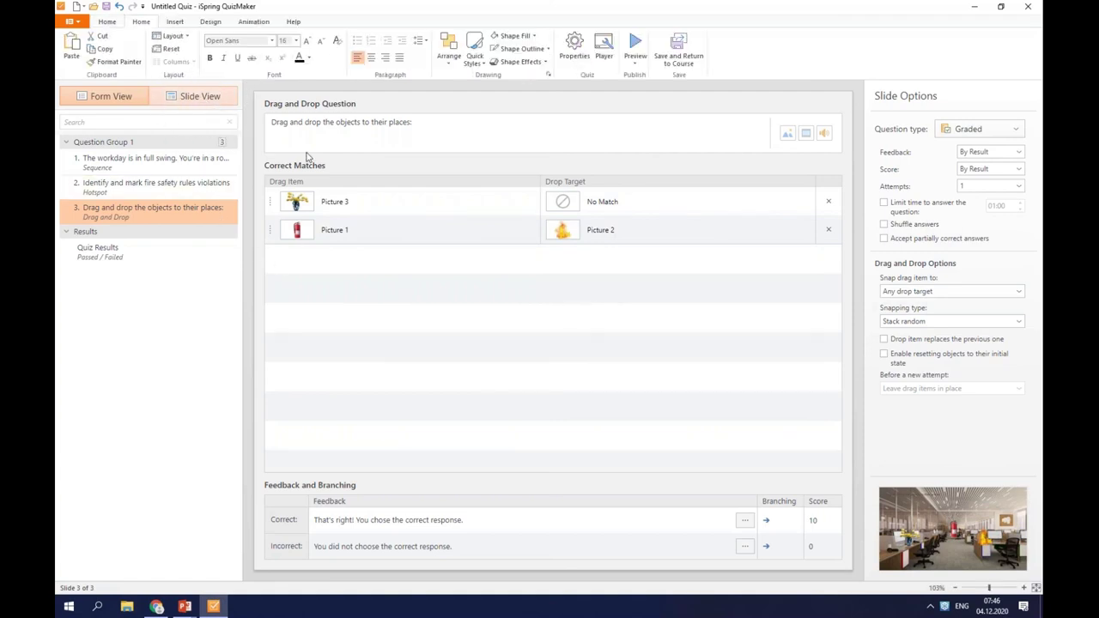
pyautogui.press('Tab')
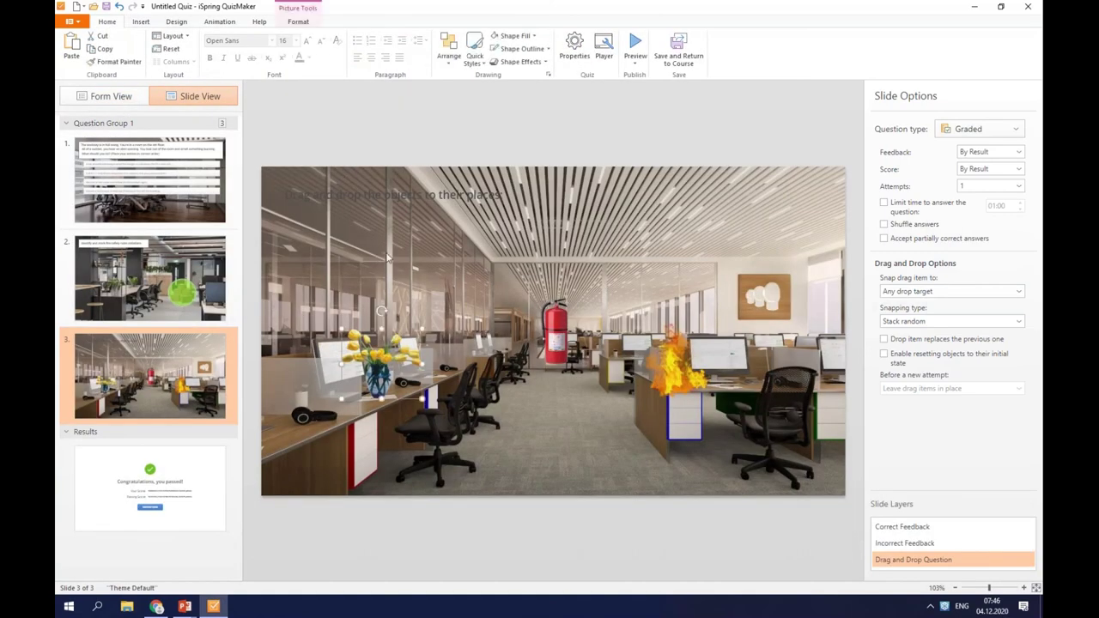
pyautogui.click(387, 257)
pyautogui.click(284, 183)
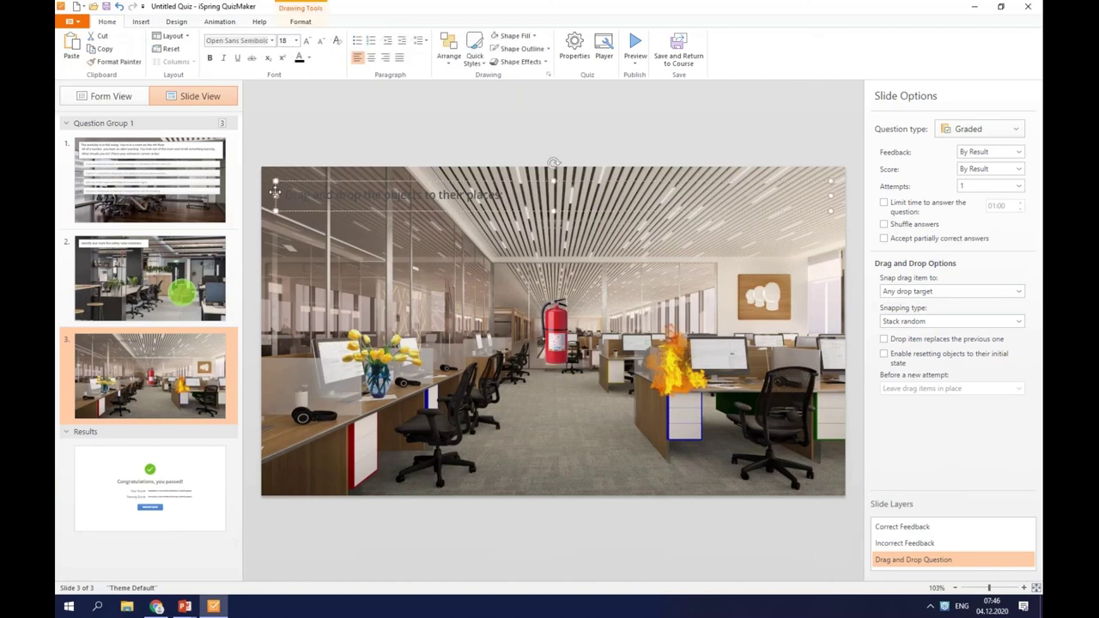
pyautogui.click(289, 182)
pyautogui.click(290, 182)
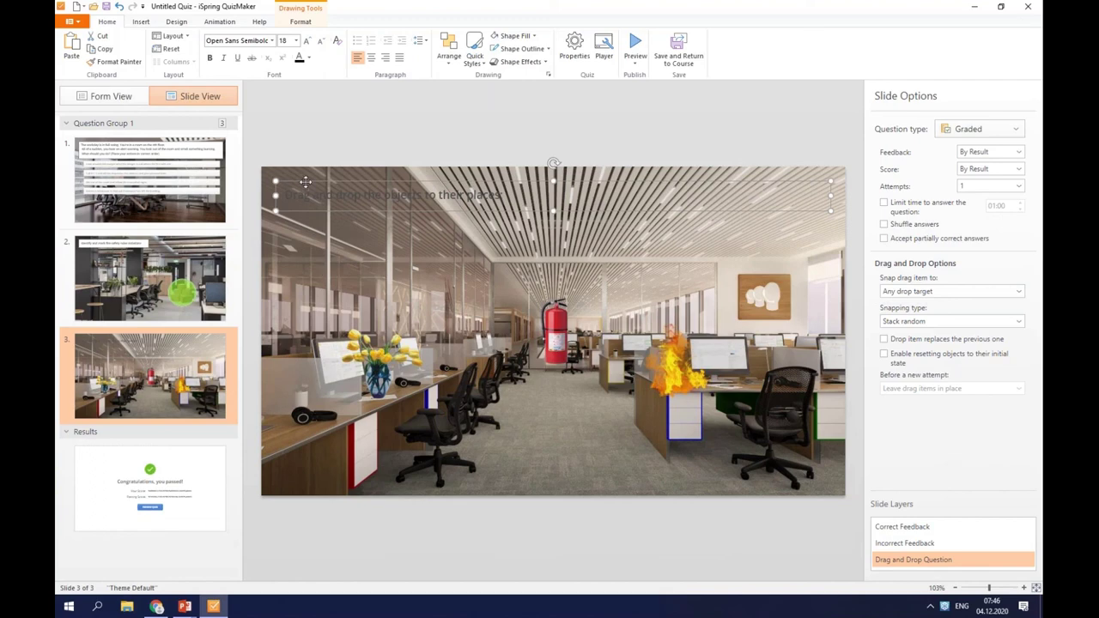
pyautogui.click(146, 23)
pyautogui.click(168, 52)
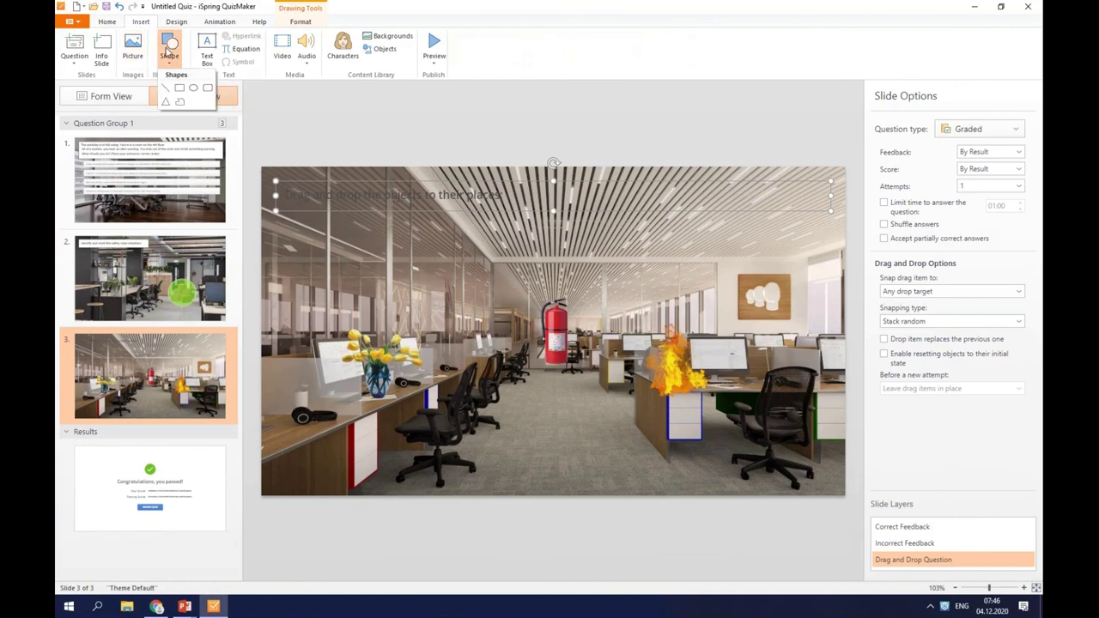
pyautogui.click(168, 90)
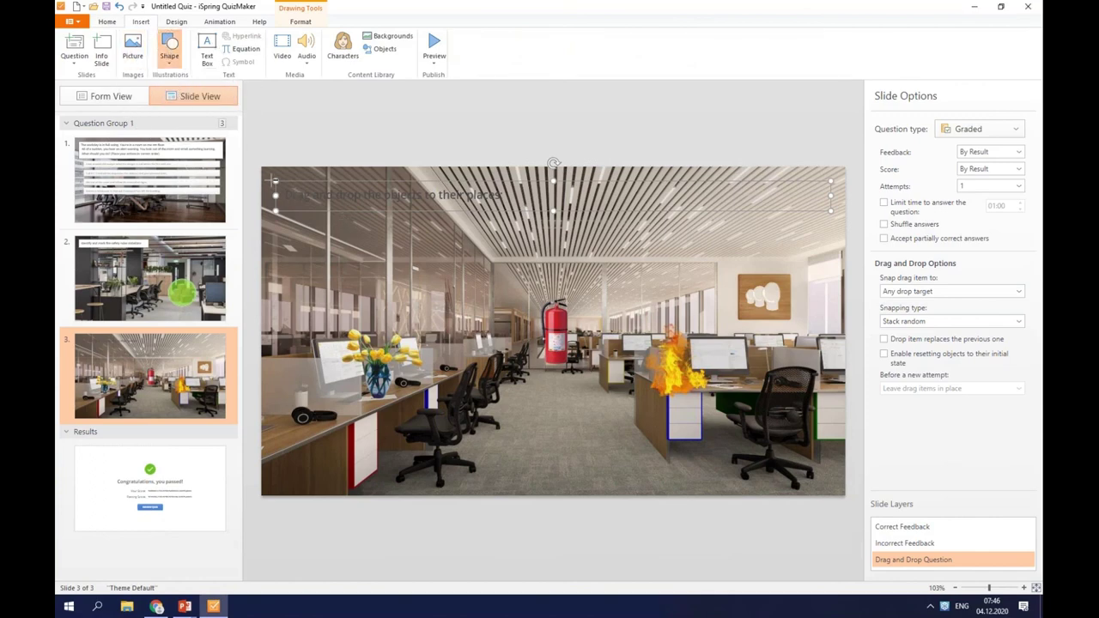
pyautogui.moveTo(274, 178)
pyautogui.mouseDown()
pyautogui.moveTo(552, 209)
pyautogui.moveTo(523, 210)
pyautogui.mouseUp()
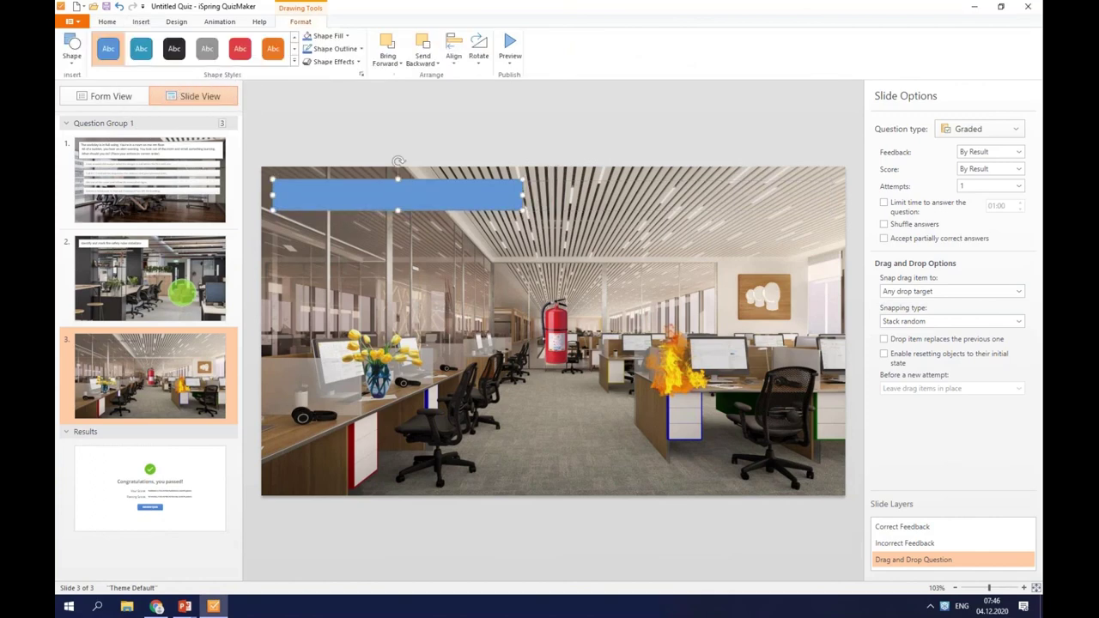
pyautogui.click(293, 61)
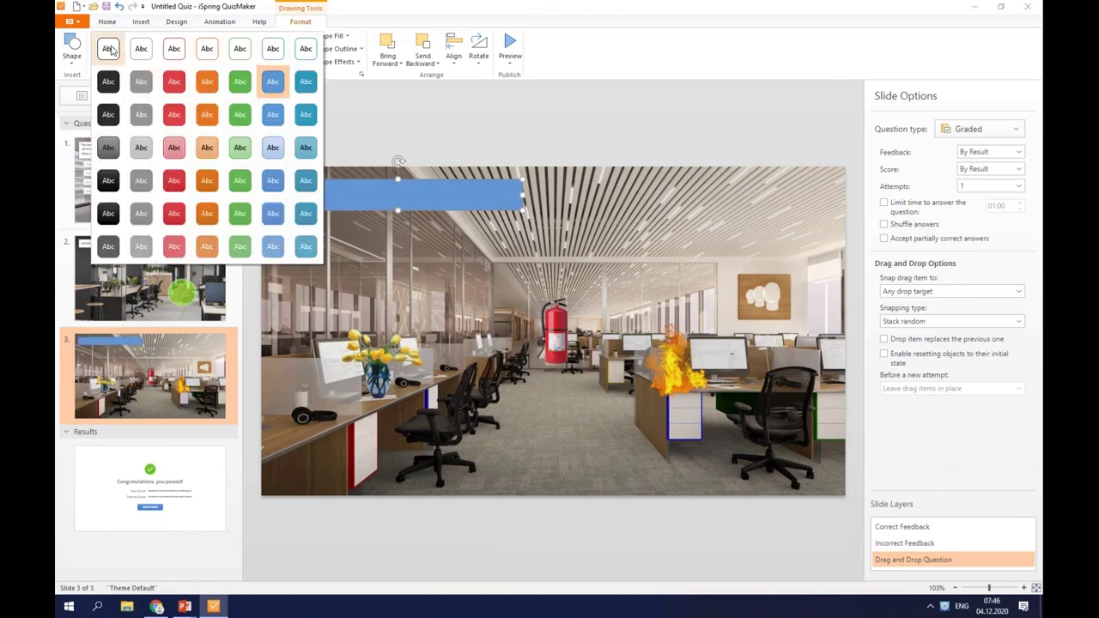
pyautogui.click(107, 49)
# - Bring the question text to the front and position the white rectangle directly behind it
pyautogui.moveTo(367, 188); pyautogui.dragTo(366, 211)
pyautogui.click(336, 183)
pyautogui.rightClick(336, 183)
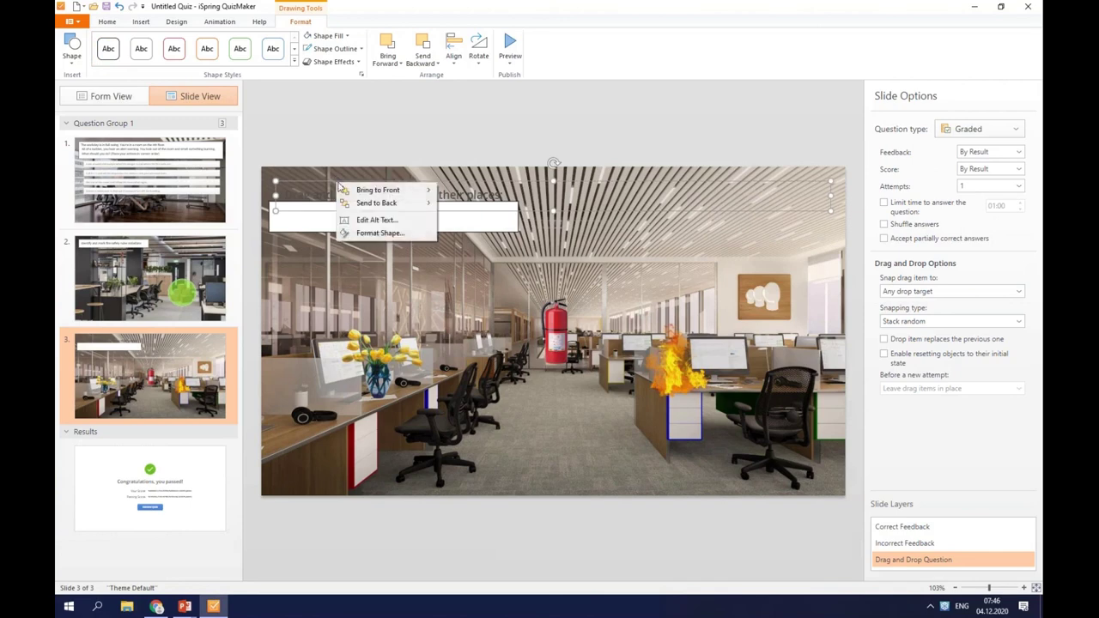
pyautogui.moveTo(369, 187)
pyautogui.click(464, 190)
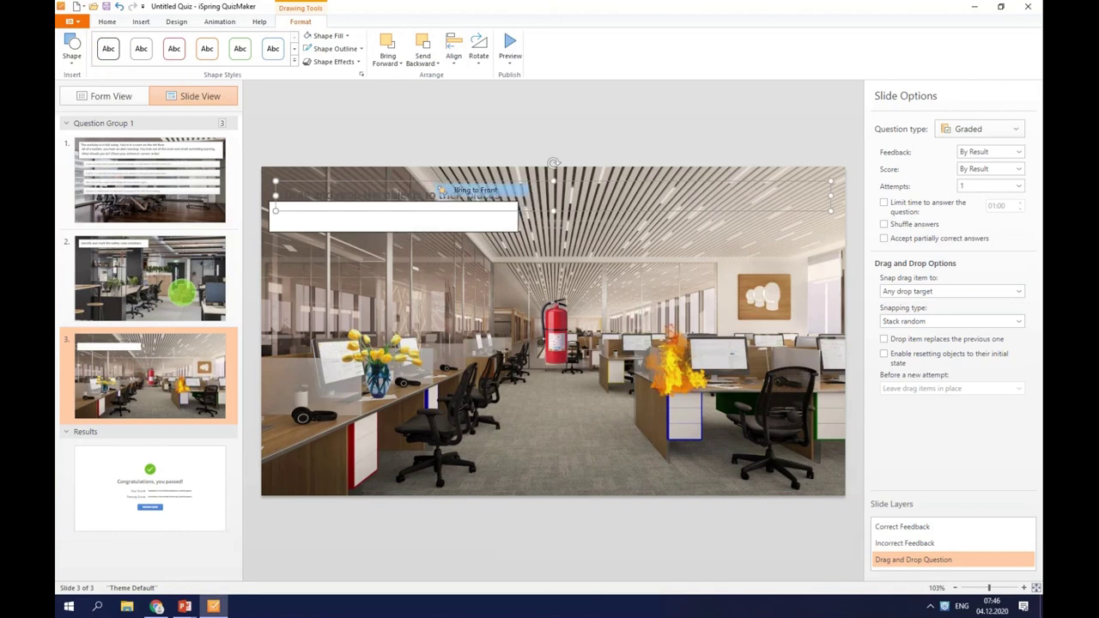
pyautogui.moveTo(351, 216); pyautogui.dragTo(358, 200)
pyautogui.click(358, 201)
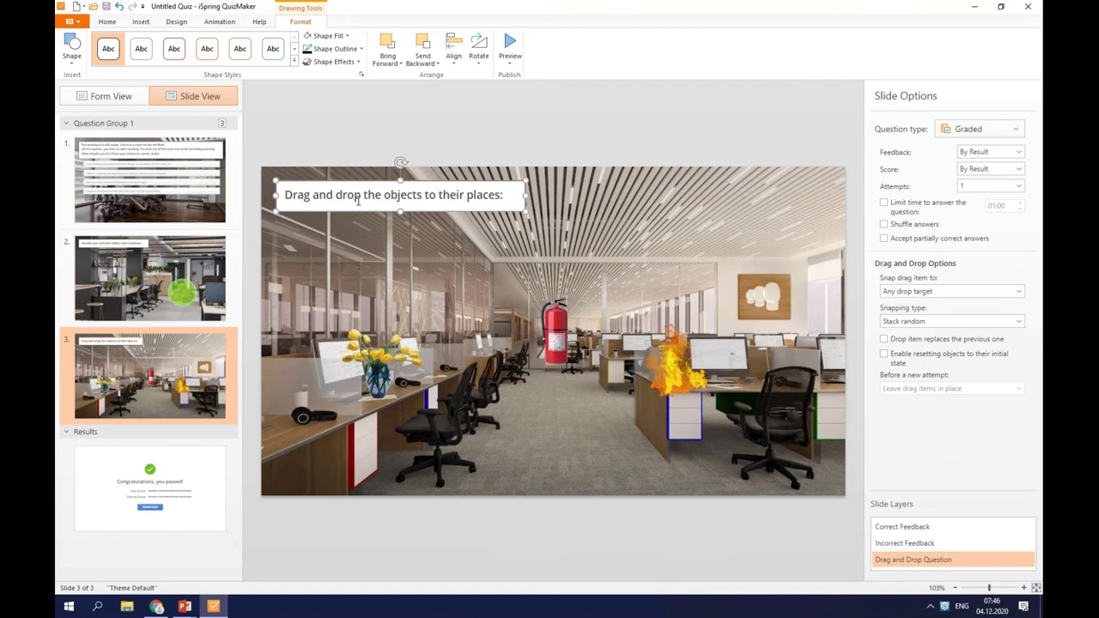
# - Preview the Drag and Drop slide and test it by moving the extinguisher onto the fire and submitting the answer
pyautogui.click(511, 69)
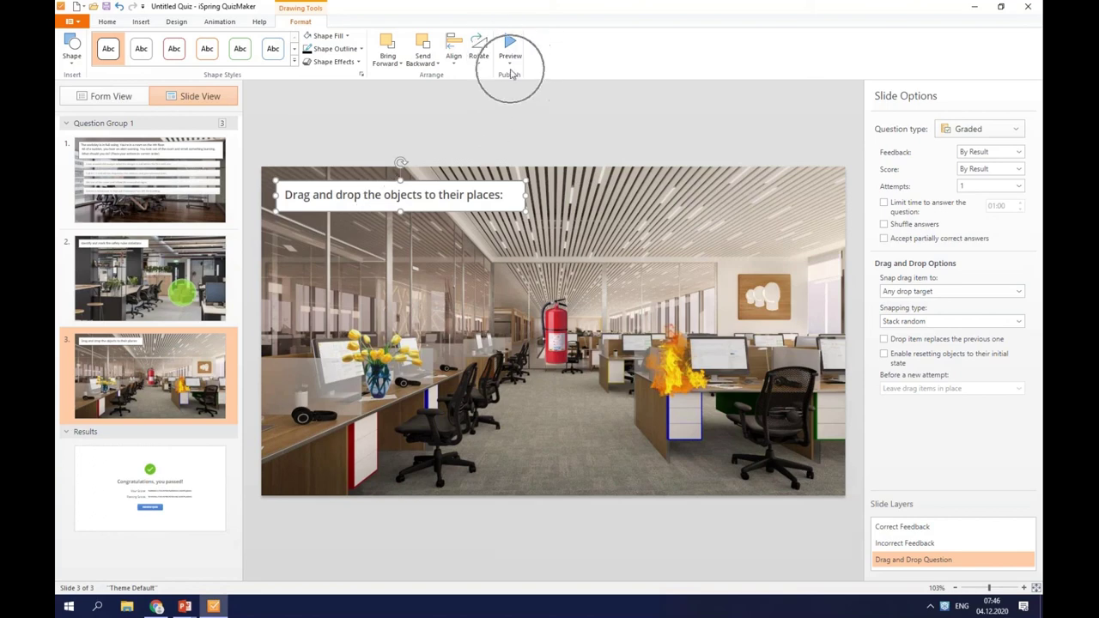
pyautogui.click(510, 57)
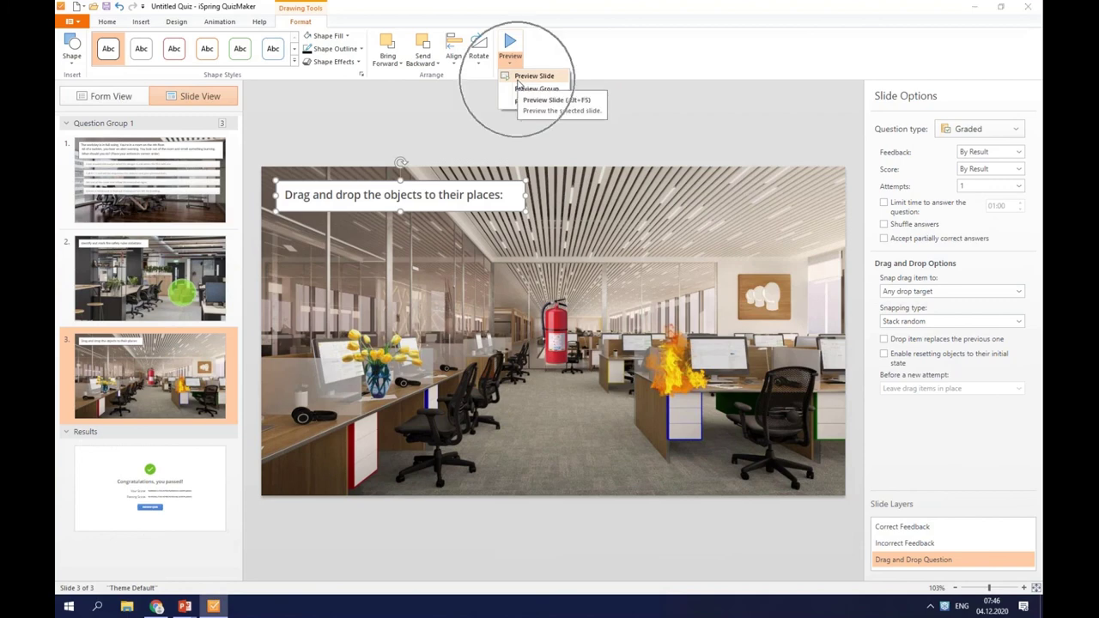
pyautogui.click(519, 77)
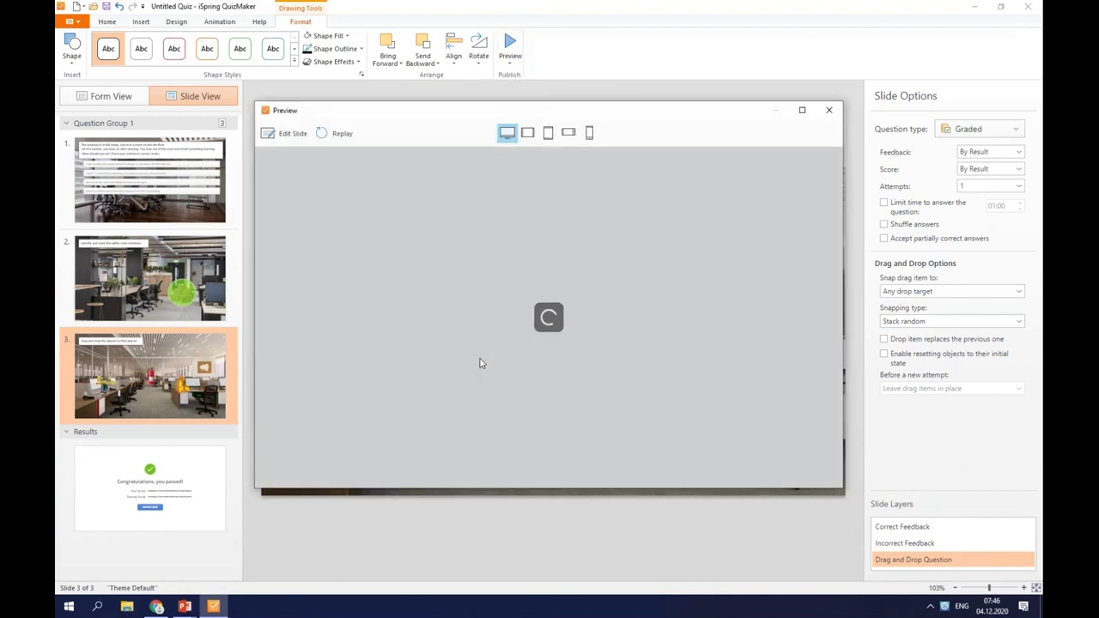
pyautogui.moveTo(550, 314); pyautogui.dragTo(646, 331)
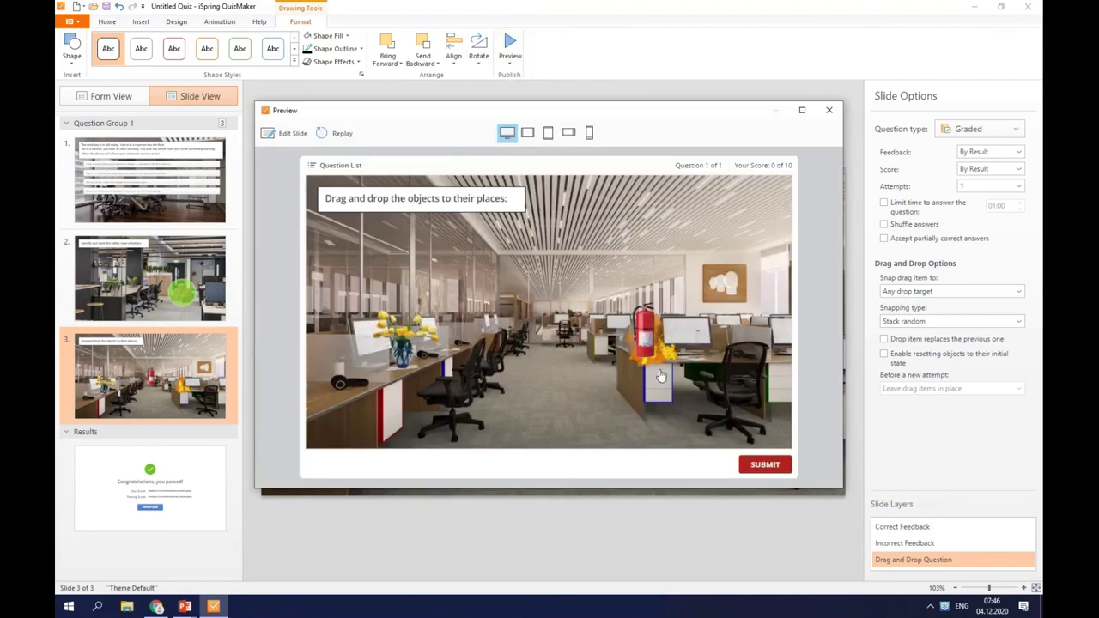
pyautogui.click(763, 466)
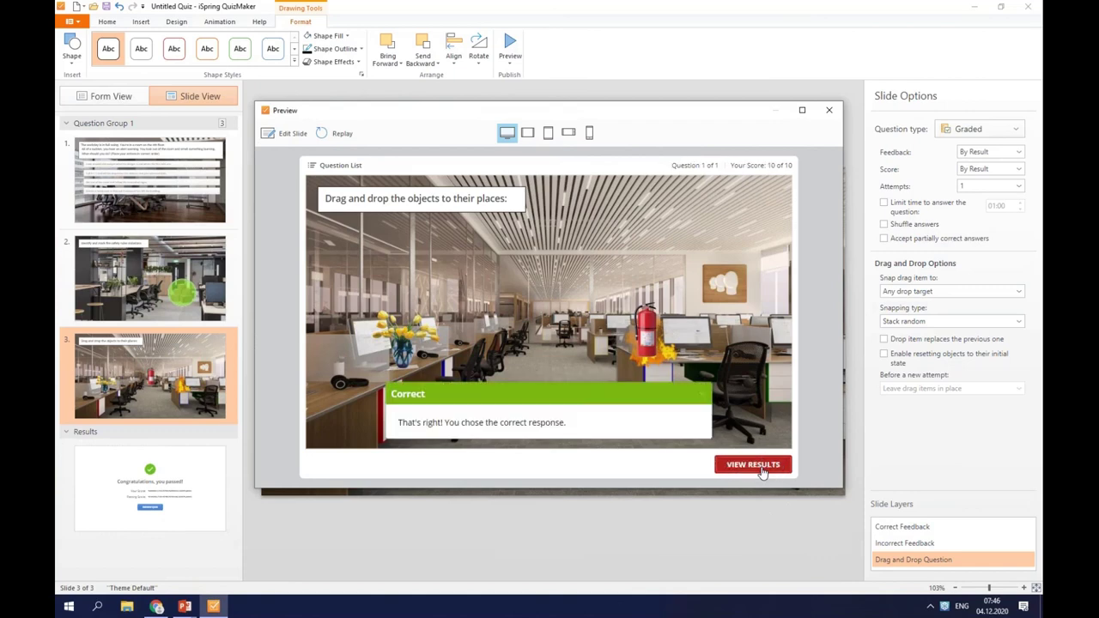